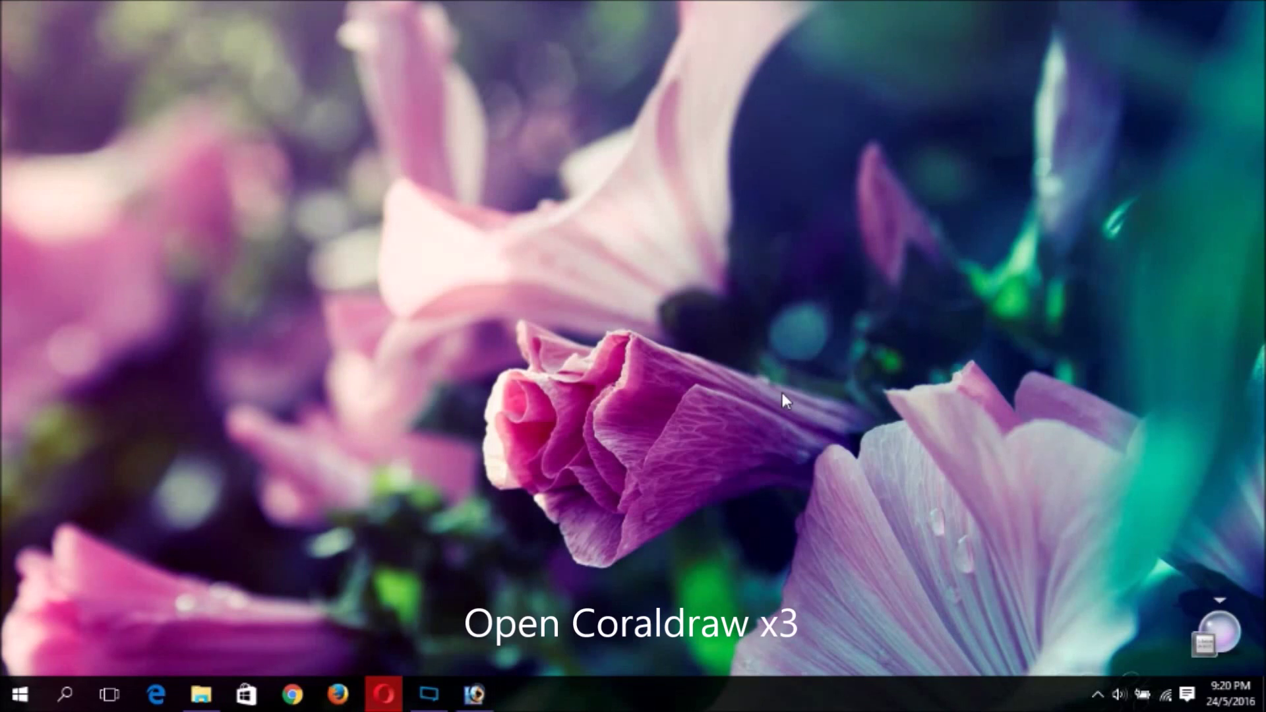
# Step: Open CorelDRAW X3 and create a new blank drawing
pyautogui.doubleClick(338, 136)
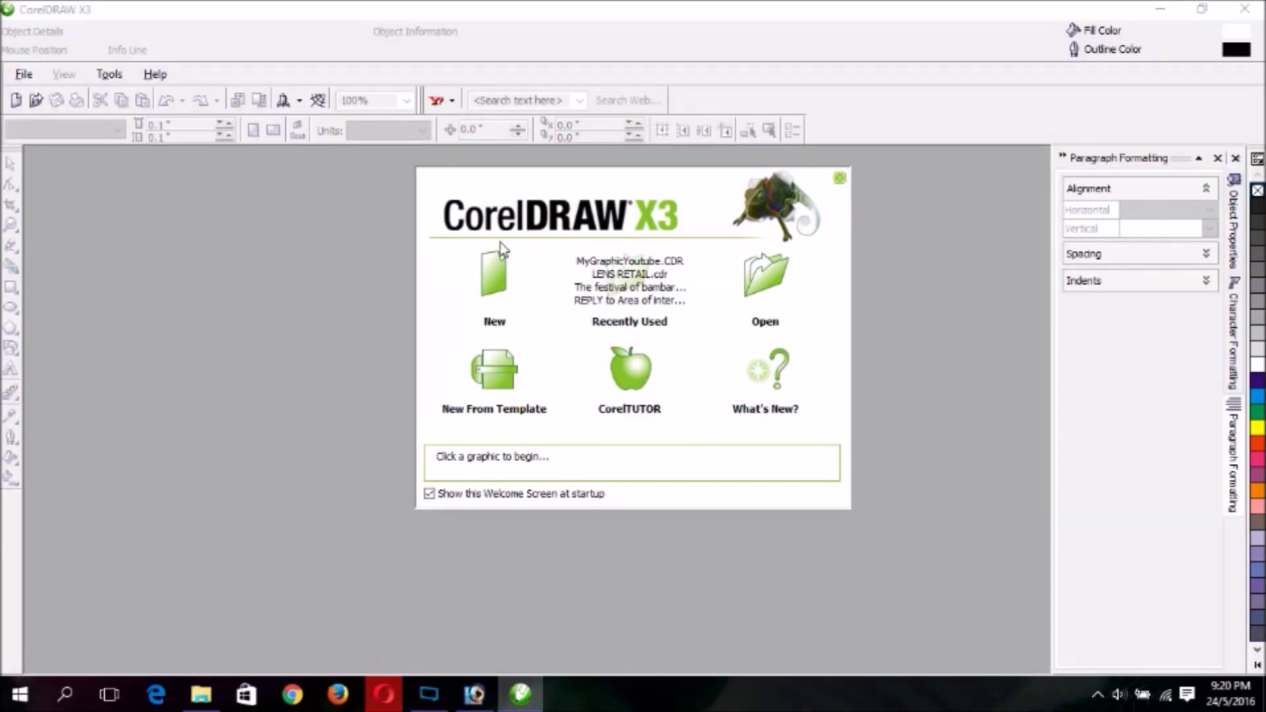
pyautogui.click(494, 276)
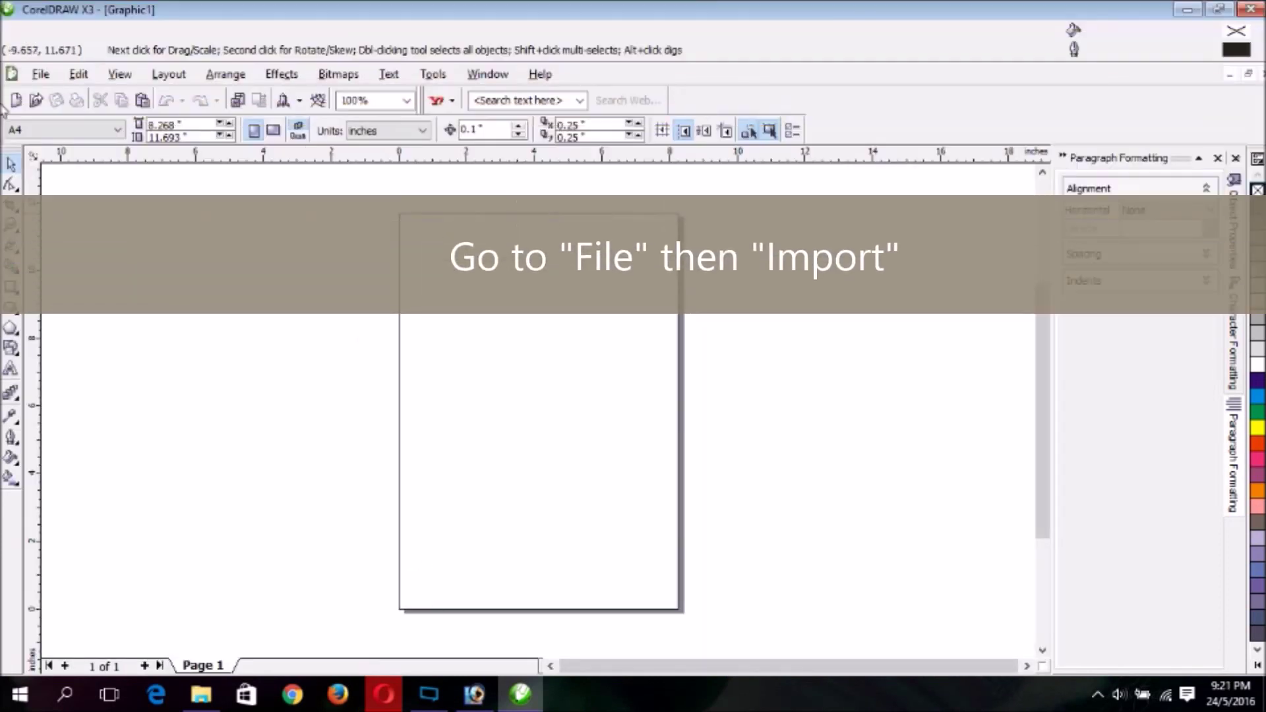
# Step: Import meowngeak.psd from the Banner1 folder and place it beside the blank page
pyautogui.click(41, 74)
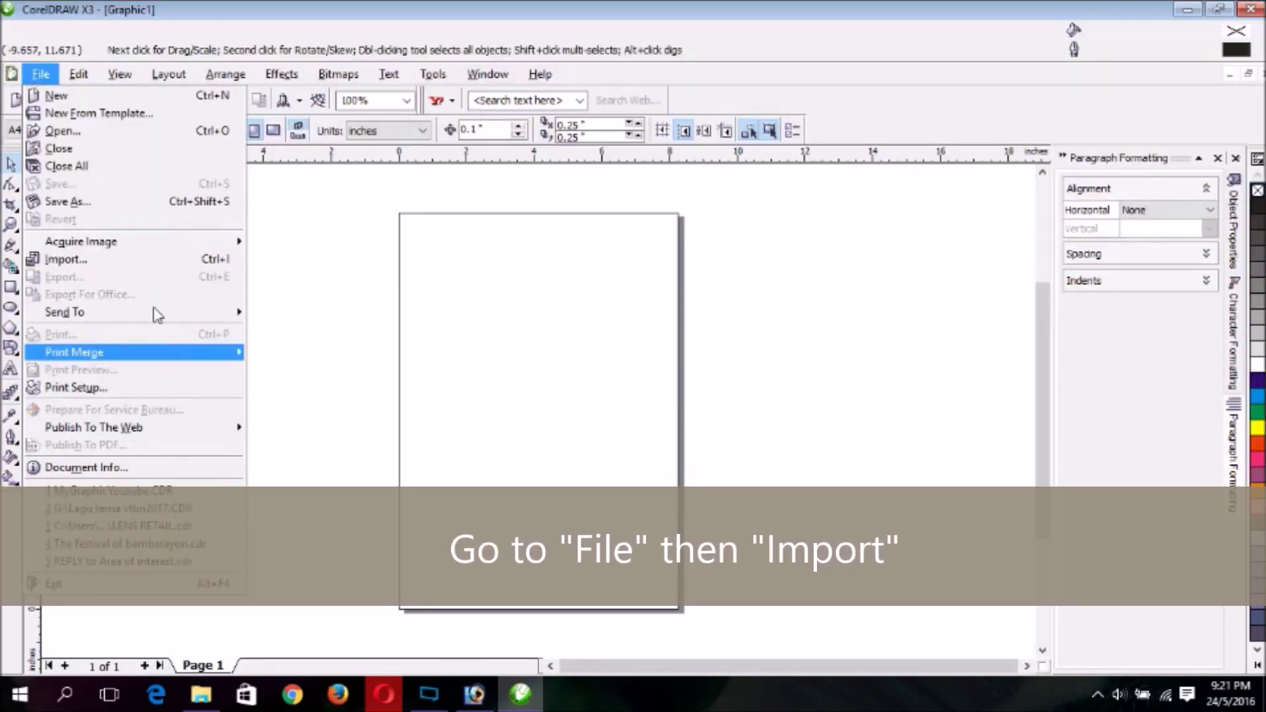
pyautogui.click(127, 260)
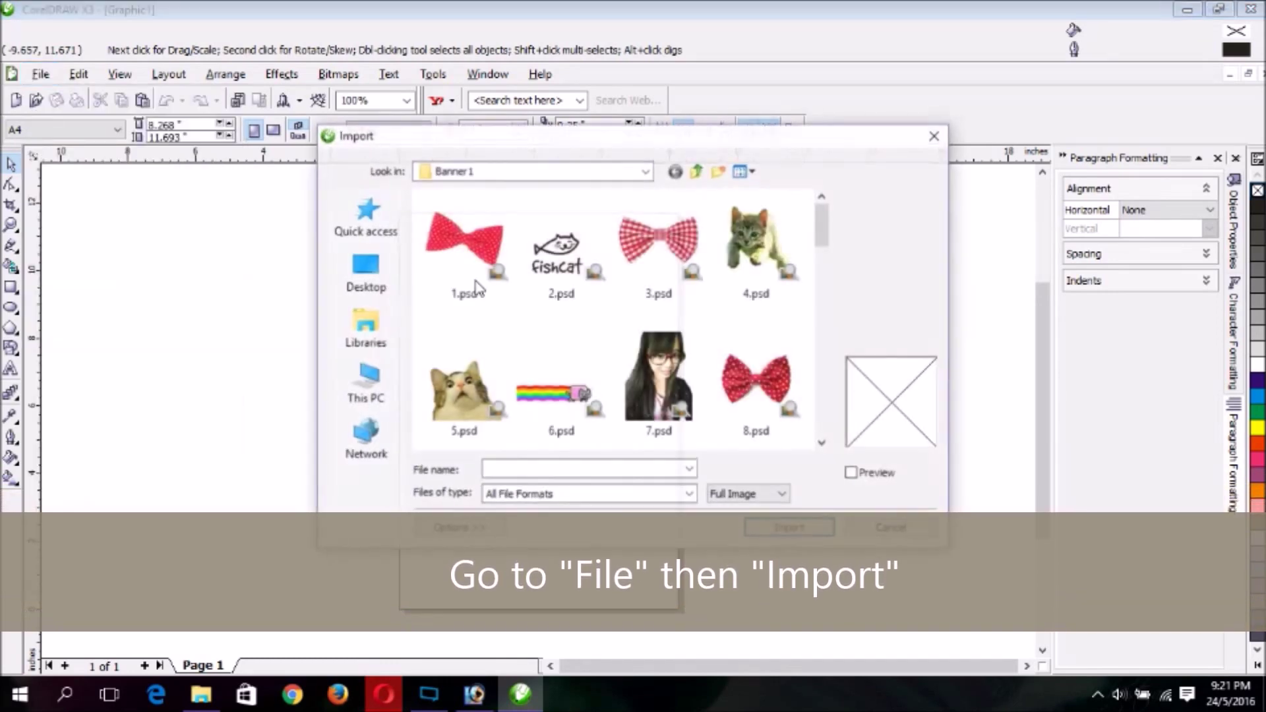
pyautogui.scroll(-10, 535, 383)
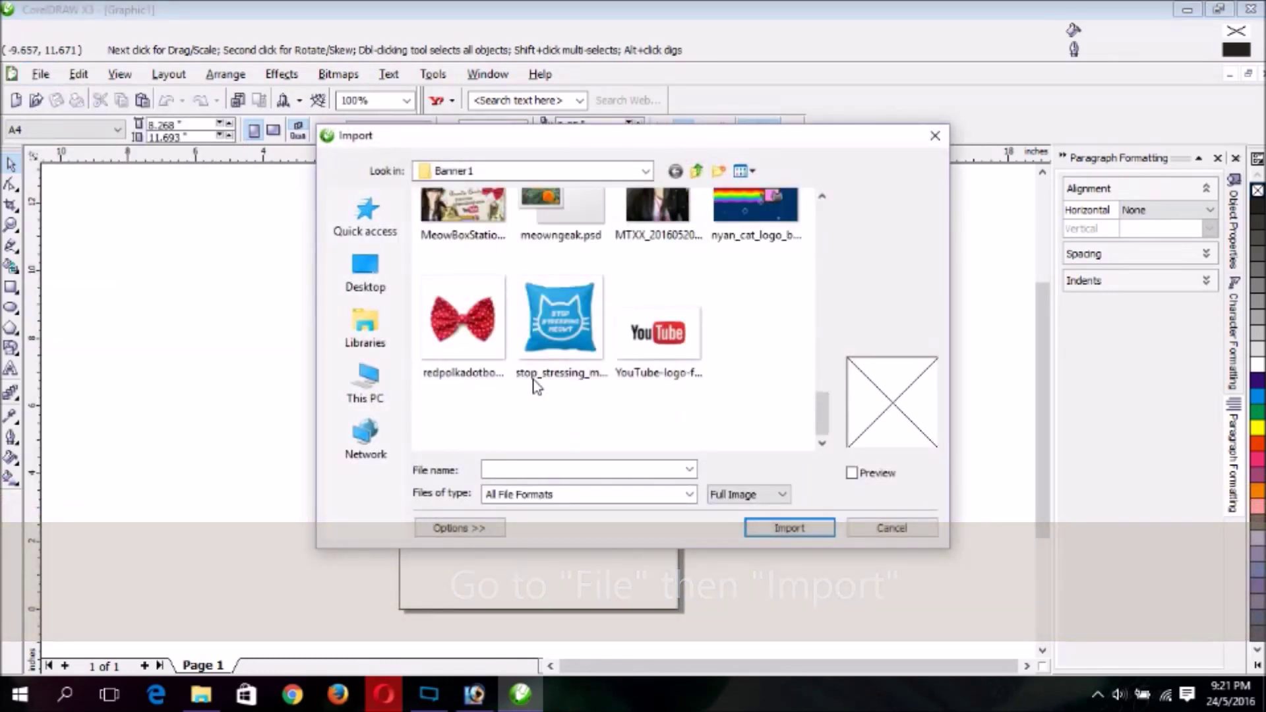
pyautogui.scroll(10, 536, 381)
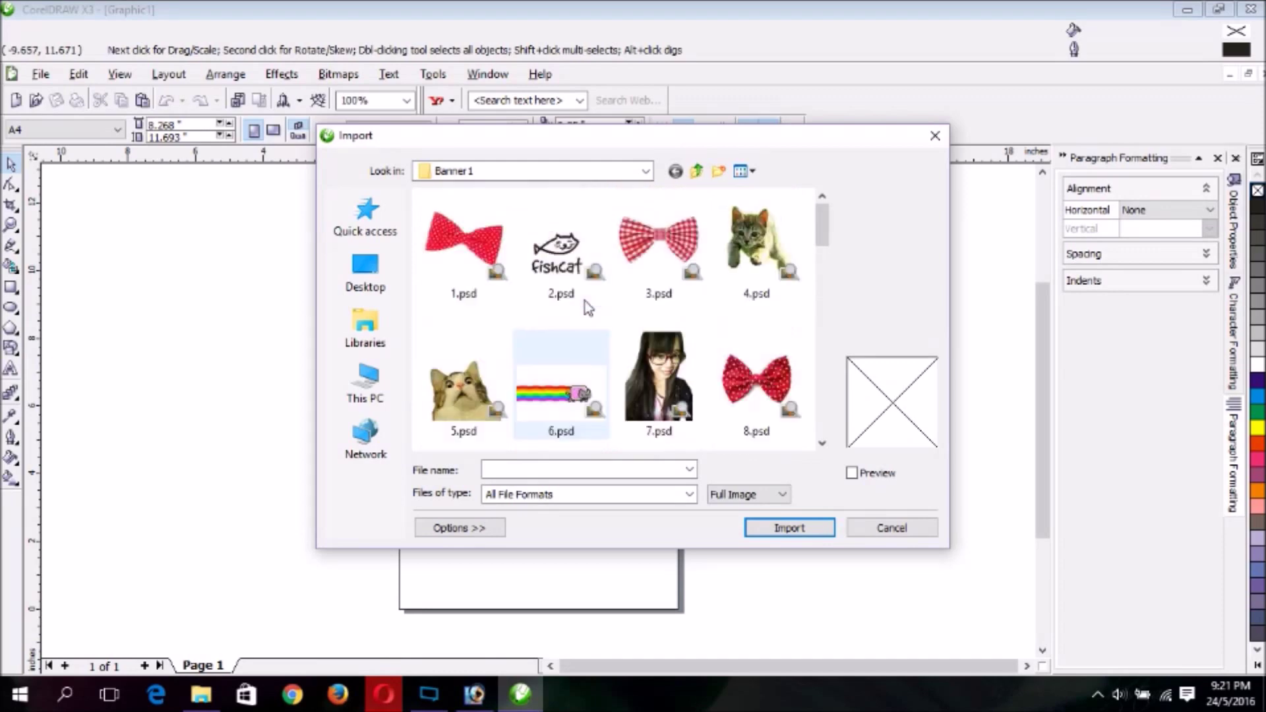
pyautogui.scroll(-8, 587, 310)
pyautogui.click(595, 335)
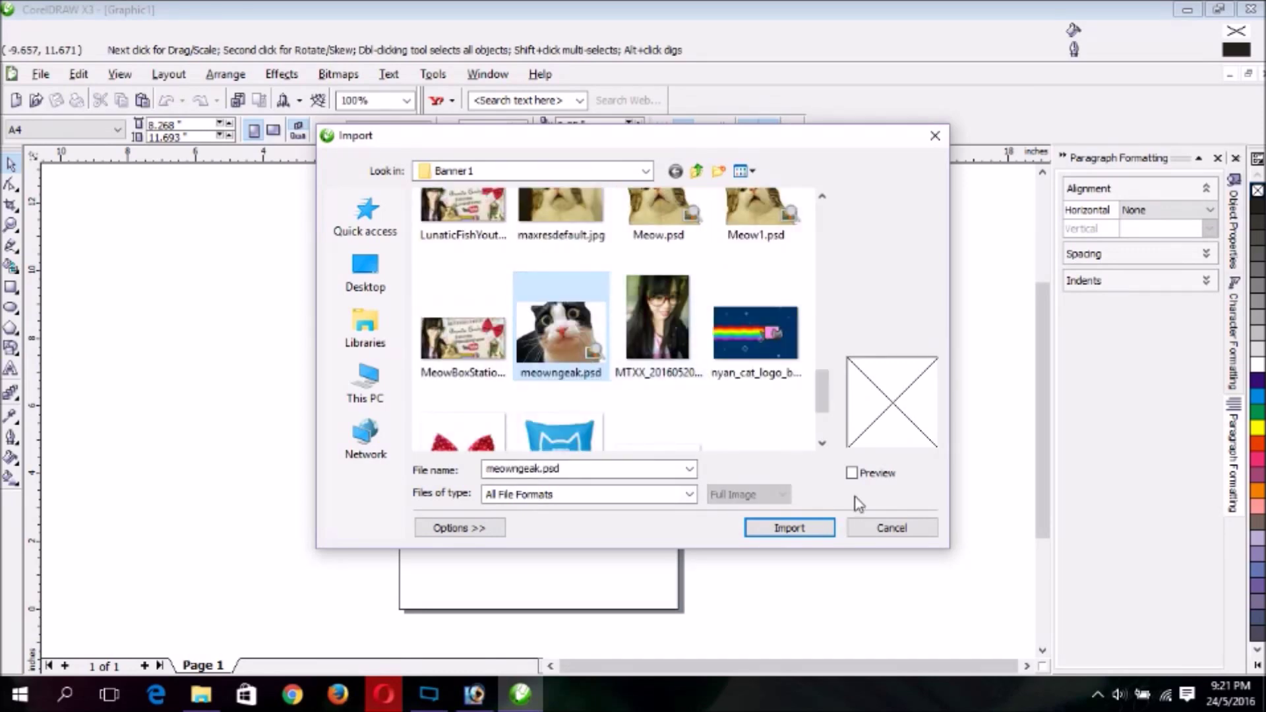
pyautogui.click(793, 529)
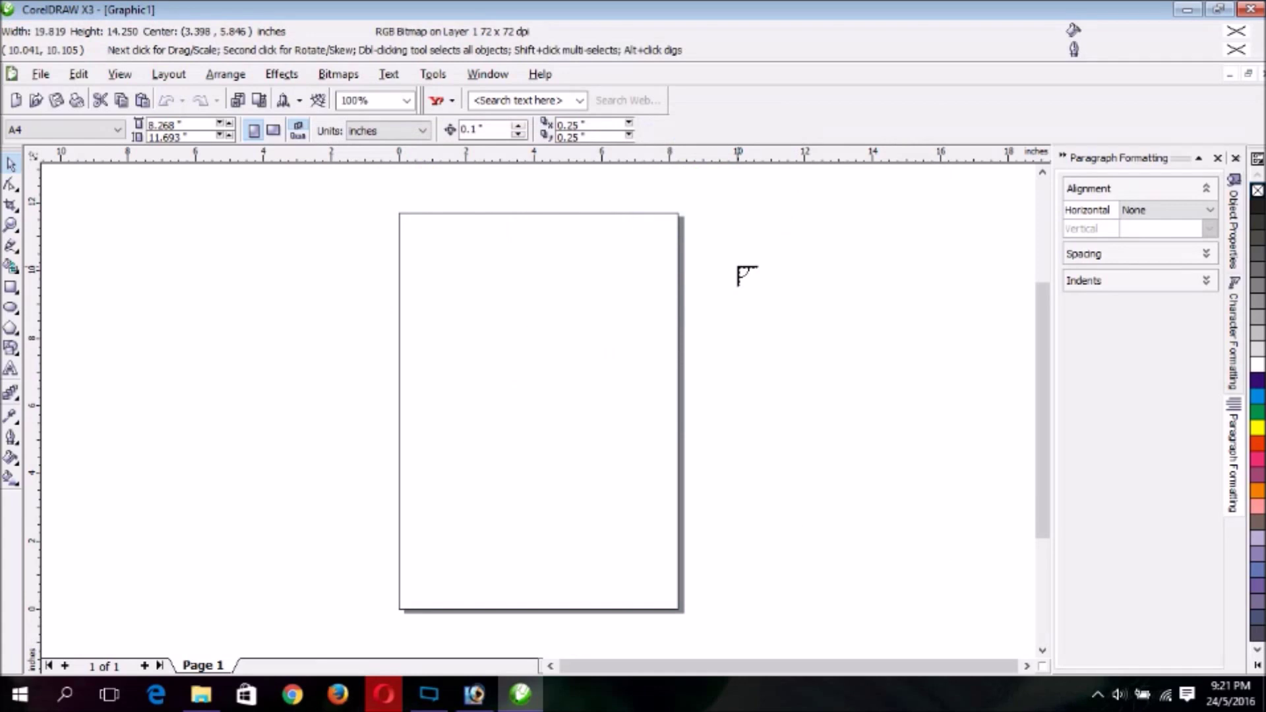
pyautogui.click(738, 267)
pyautogui.press('F3')
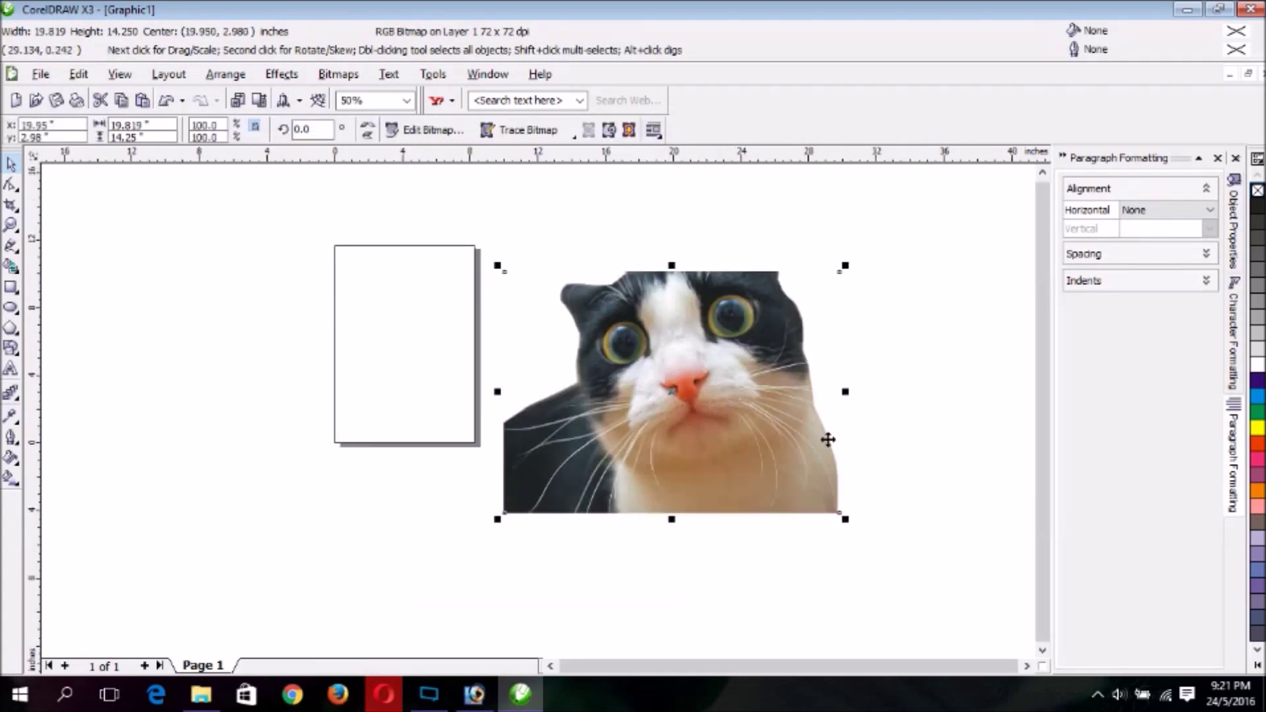
# Step: Shrink the black-and-white cat image proportionally and place it against the page's upper right corner
pyautogui.moveTo(682, 409); pyautogui.dragTo(639, 390)
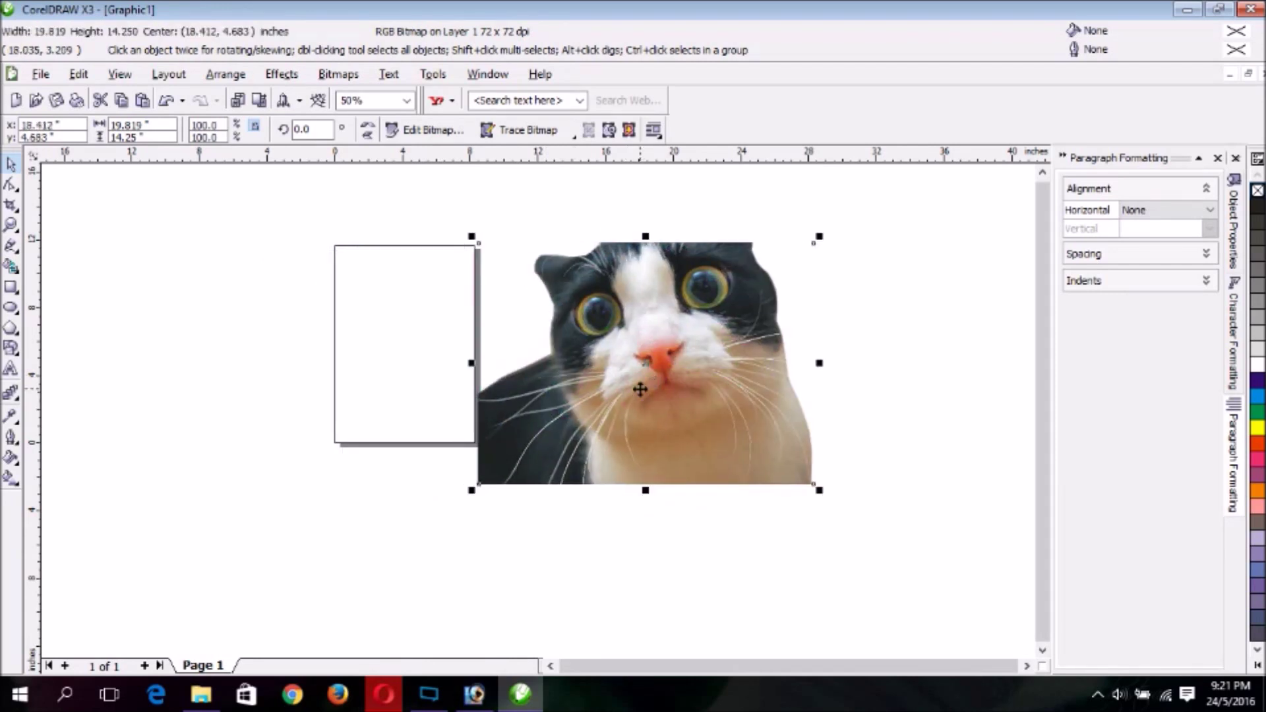
pyautogui.moveTo(819, 490); pyautogui.dragTo(560, 305)
pyautogui.click(666, 335)
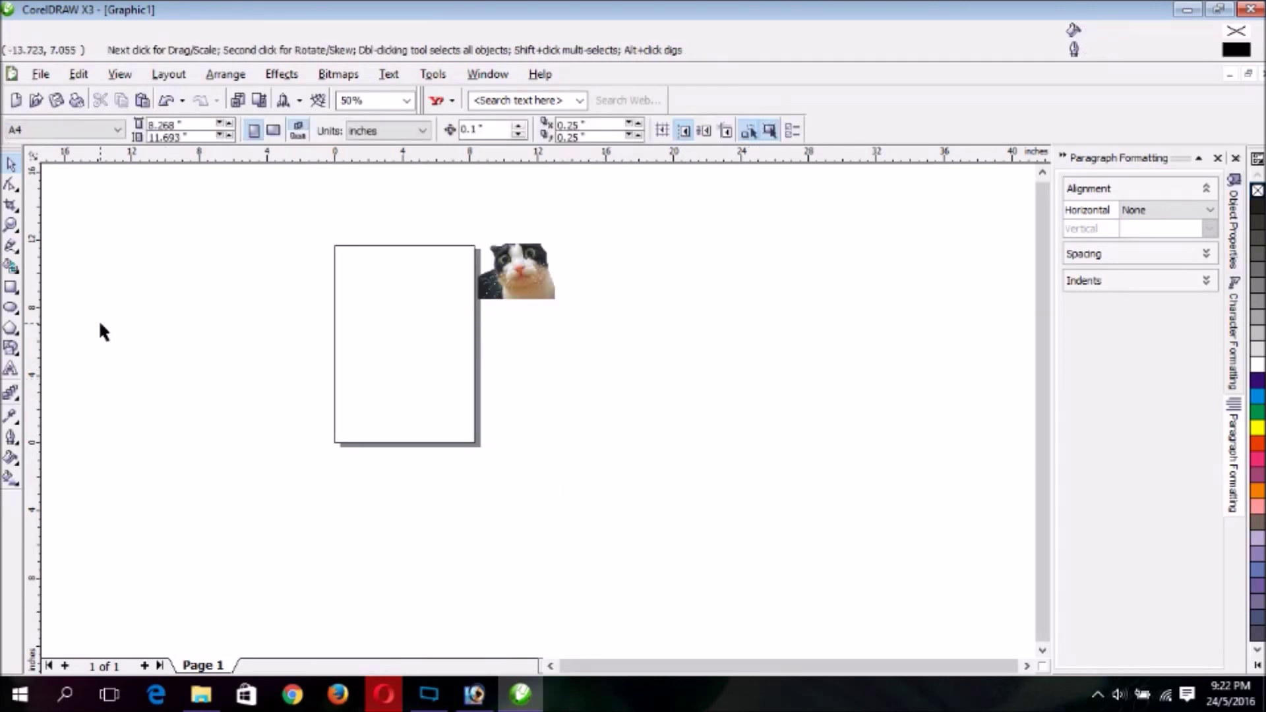
# Step: Start another import and select 5.psd, 4.psd and 8.psd together in the Banner1 folder
pyautogui.click(550, 666)
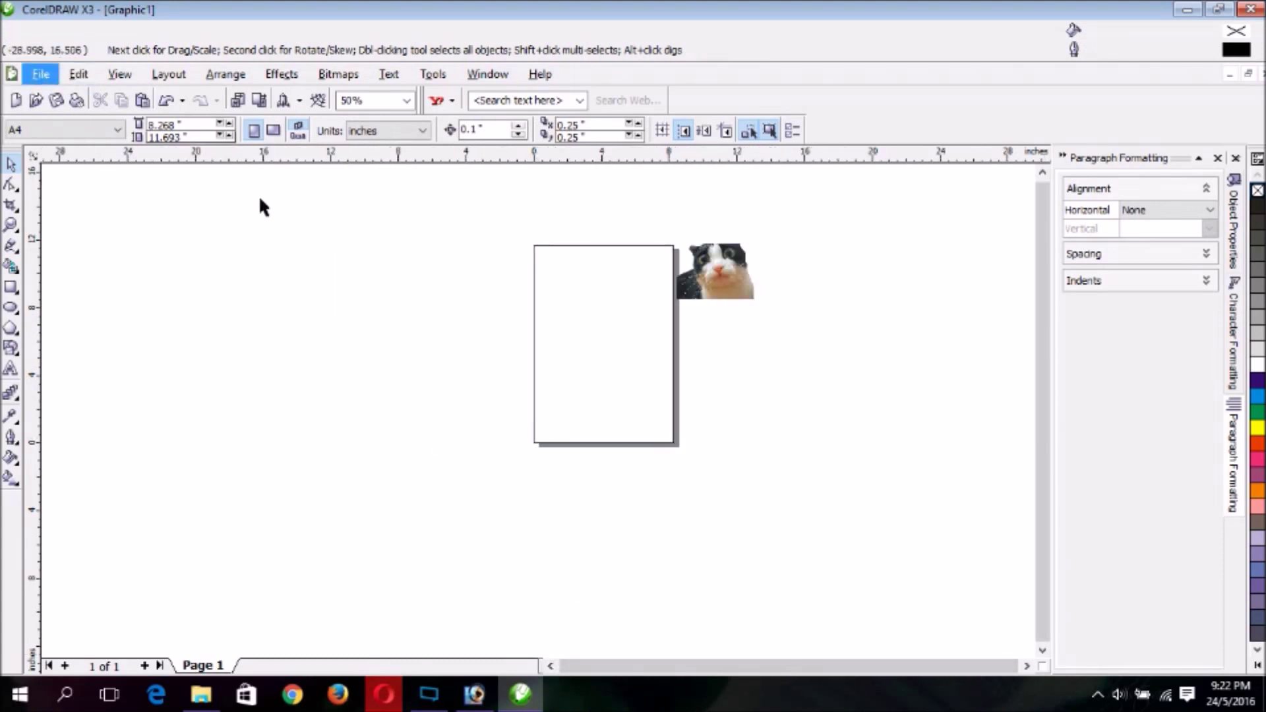
pyautogui.click(41, 74)
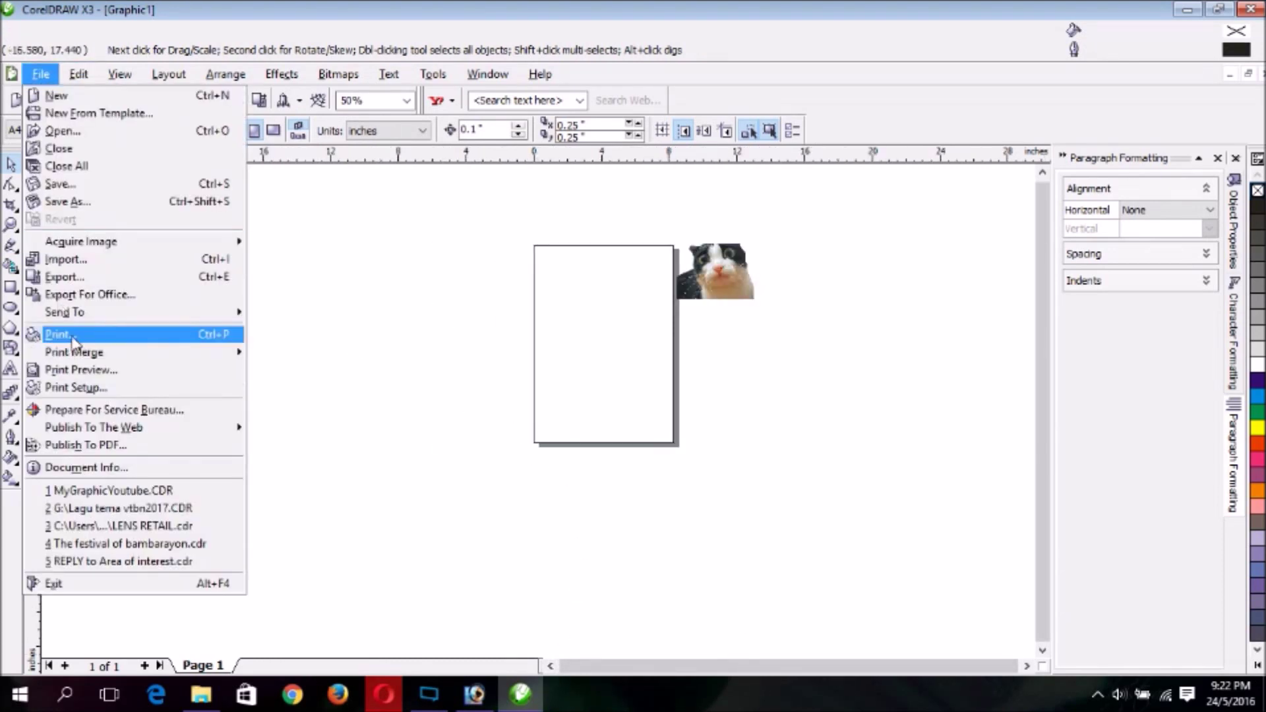
pyautogui.press('Escape')
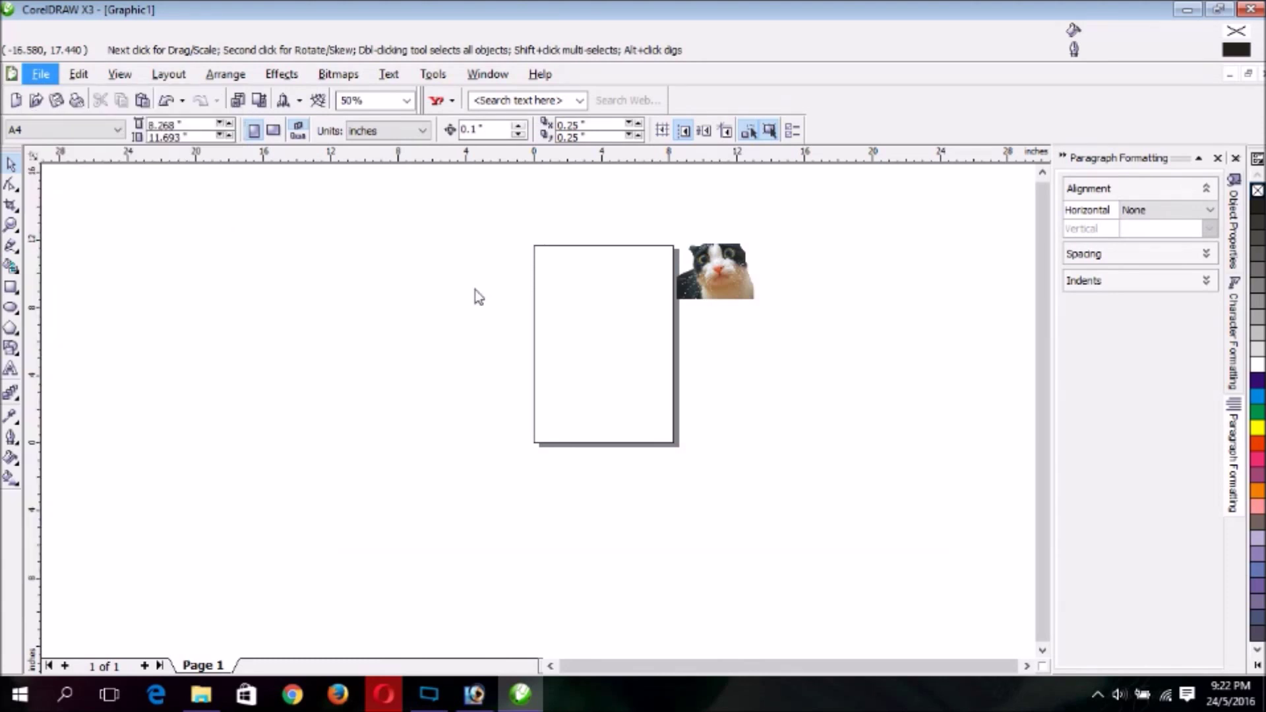
pyautogui.hotkey('ctrl', 'i')
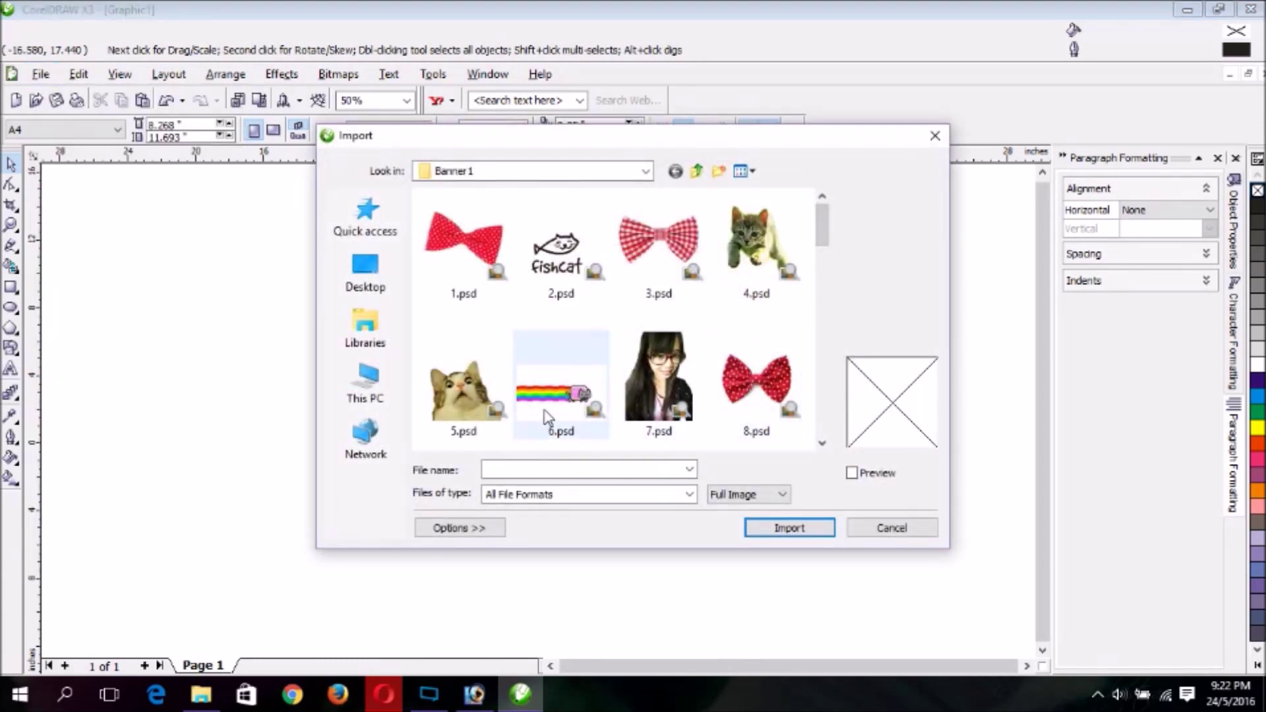
pyautogui.click(494, 403)
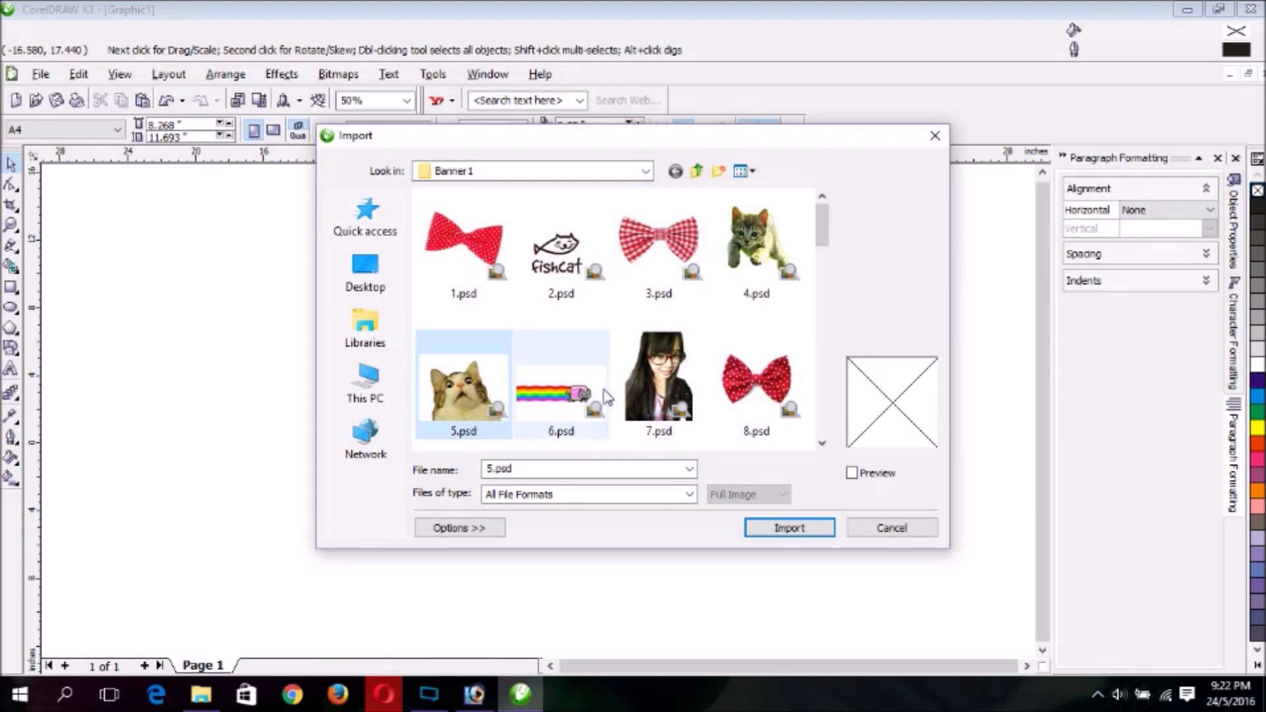
pyautogui.scroll(-1, 612, 377)
pyautogui.scroll(1, 593, 409)
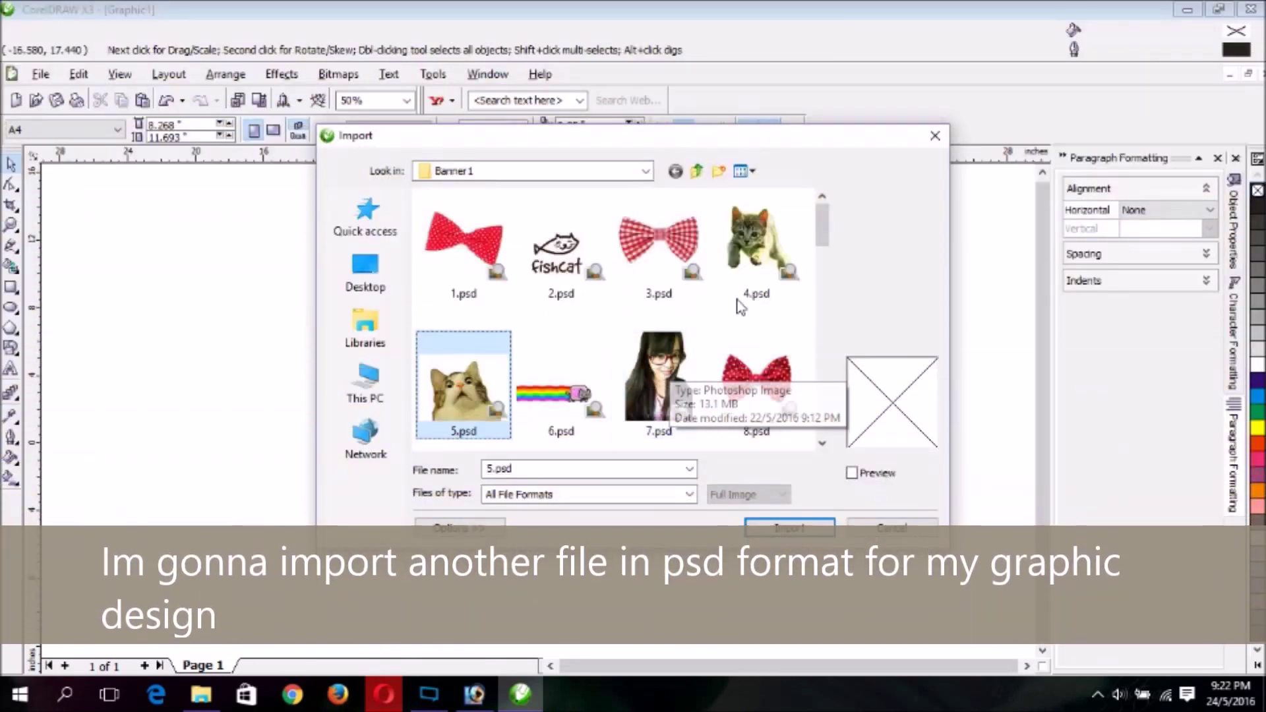
pyautogui.keyDown('ctrl'); pyautogui.click(751, 277); pyautogui.keyUp('ctrl')
pyautogui.keyDown('ctrl'); pyautogui.click(744, 411); pyautogui.keyUp('ctrl')
# Step: Add 2.psd to the selected files and import all four images
pyautogui.scroll(-3, 745, 412)
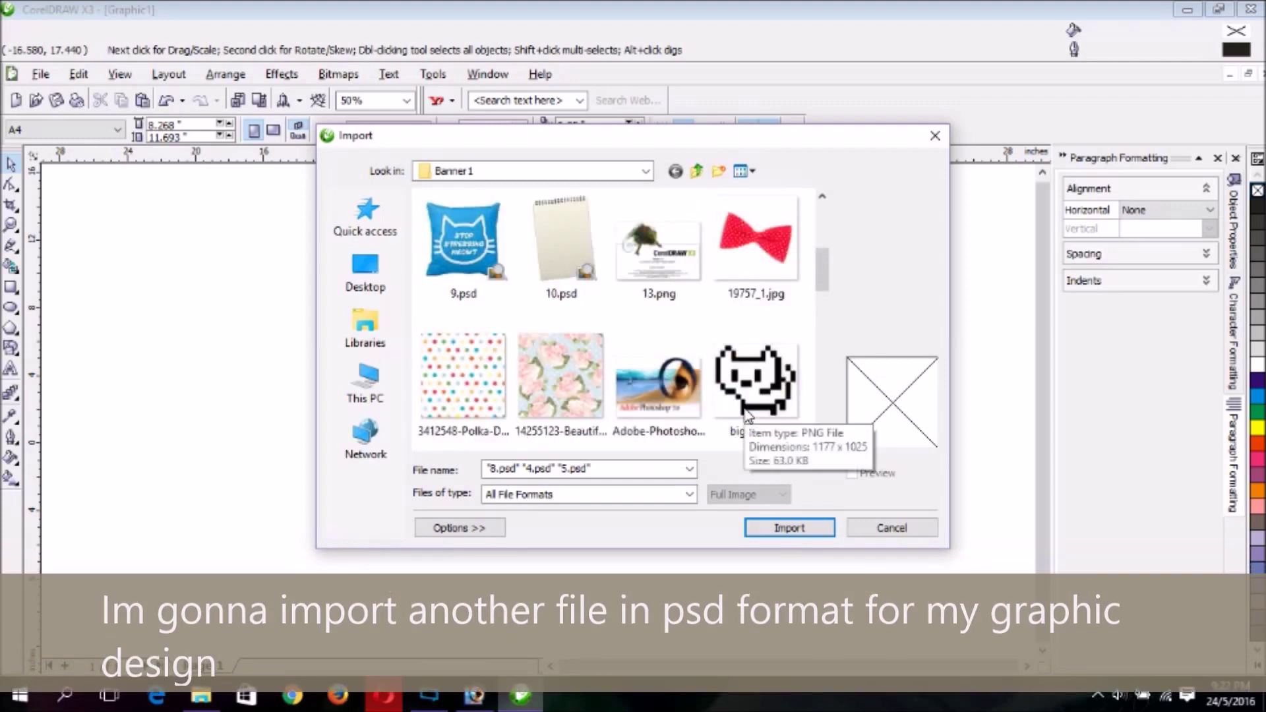
pyautogui.scroll(5, 747, 413)
pyautogui.scroll(-3, 663, 315)
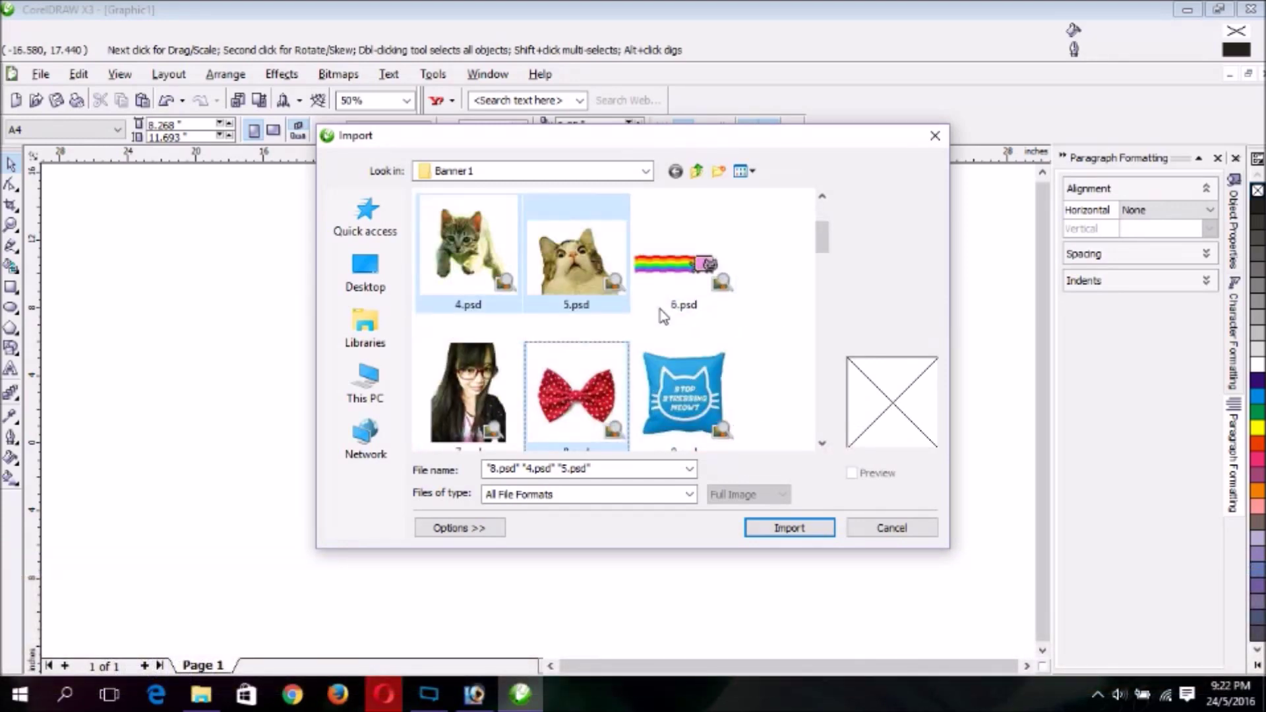
pyautogui.scroll(3, 657, 310)
pyautogui.keyDown('ctrl'); pyautogui.click(576, 257); pyautogui.keyUp('ctrl')
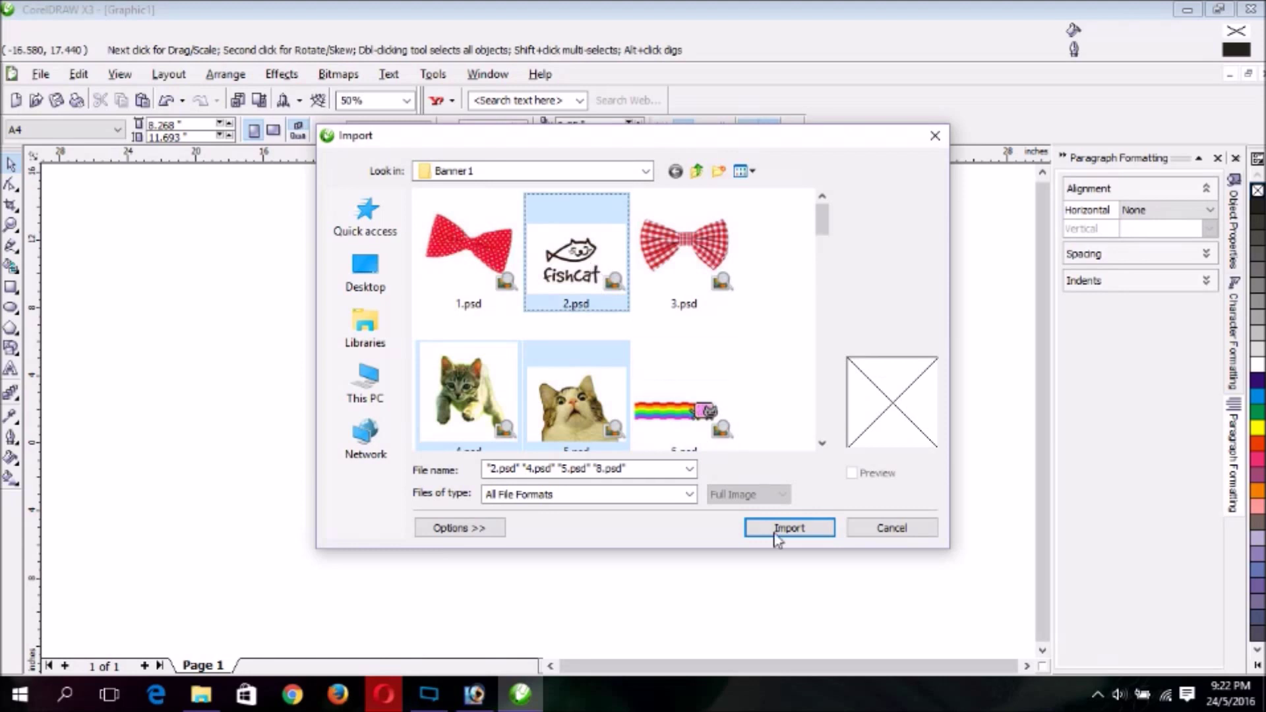
pyautogui.click(788, 527)
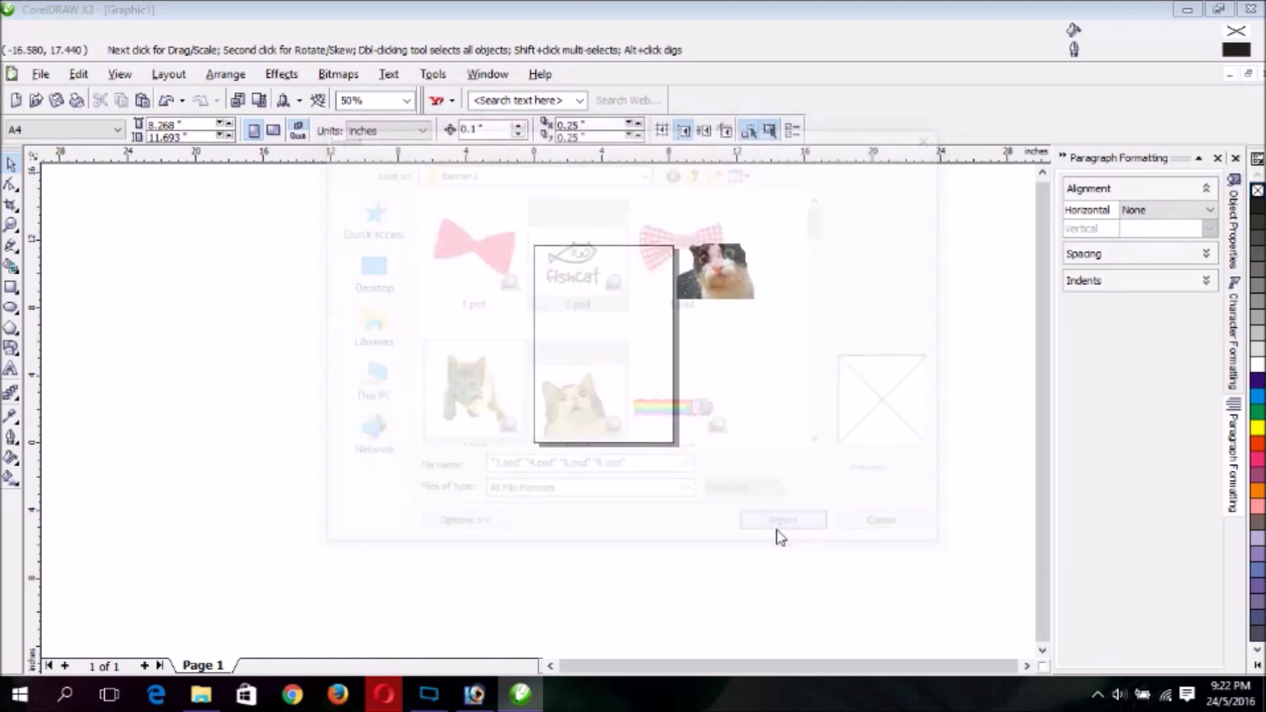
# Step: Place the fishcat logo, the kitten, the large tabby cat and the red bow tie outside the page
pyautogui.click(751, 349)
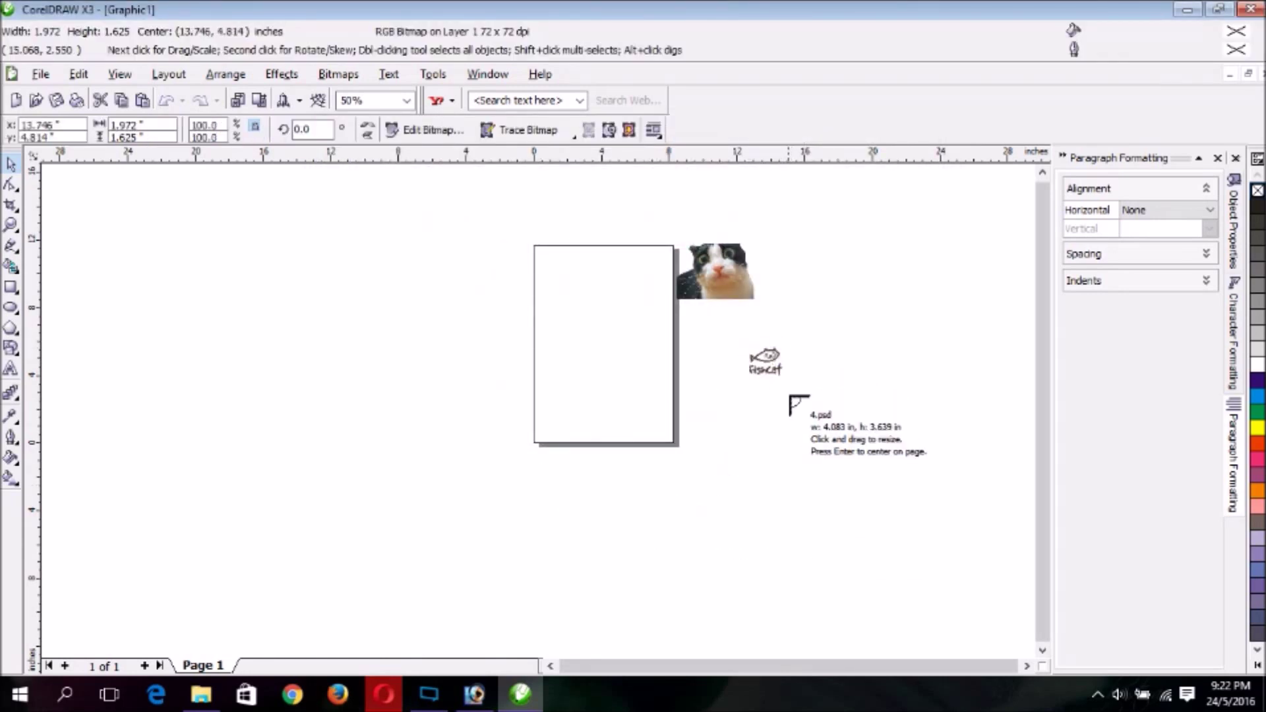
pyautogui.click(794, 224)
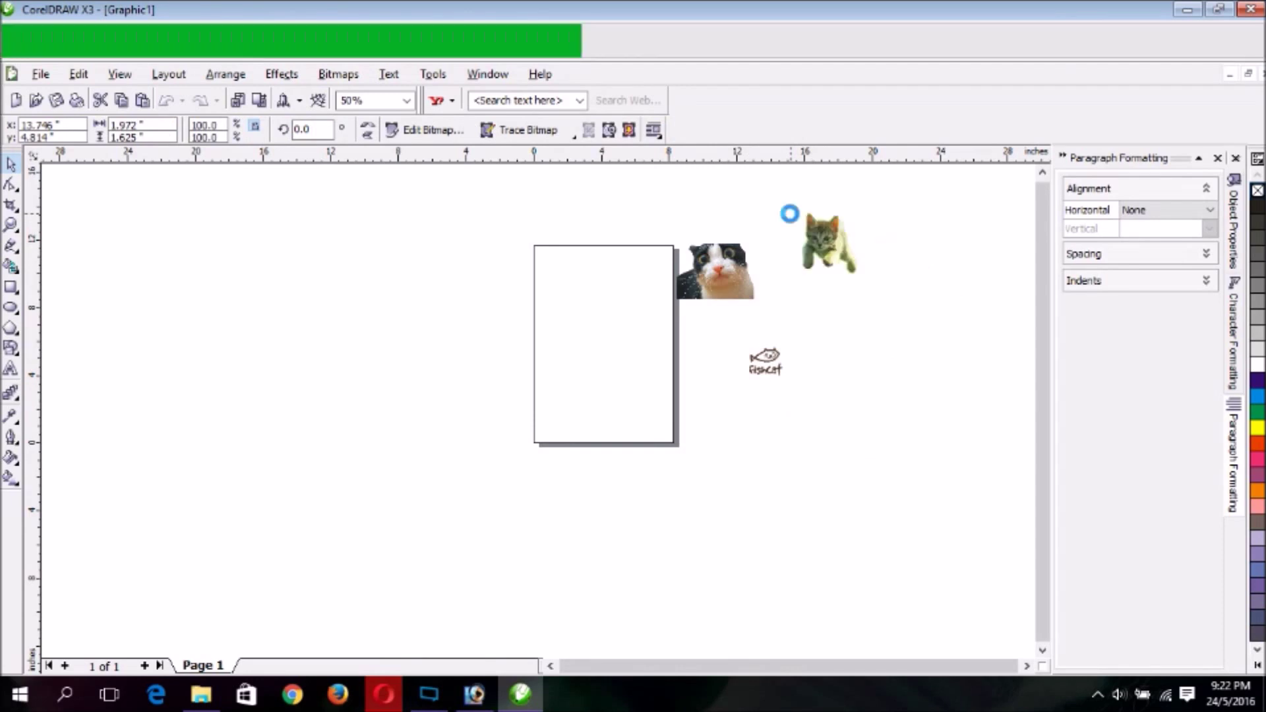
pyautogui.click(817, 307)
pyautogui.click(698, 486)
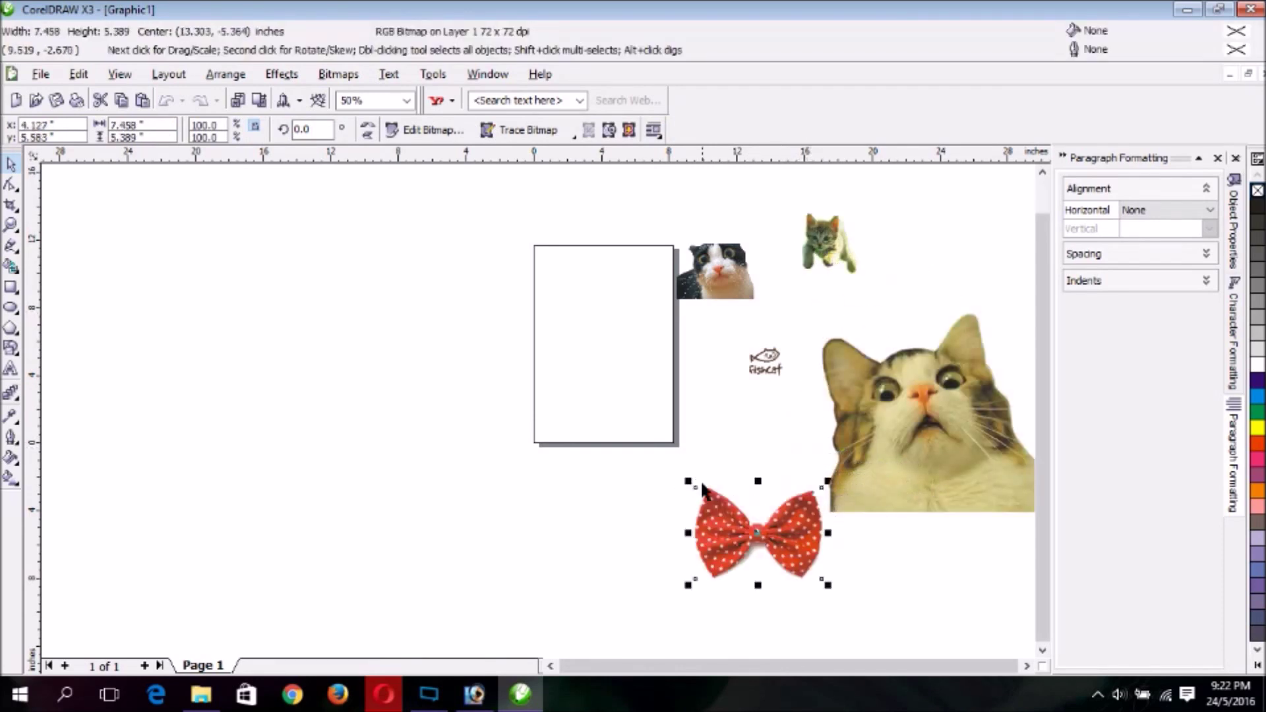
# Step: Shrink the red bow tie and the large tabby cat and stack them to the left of the page
pyautogui.scroll(-4, 540, 412)
pyautogui.scroll(4, 539, 414)
pyautogui.scroll(-3, 538, 414)
pyautogui.scroll(3, 540, 415)
pyautogui.scroll(-1, 539, 418)
pyautogui.moveTo(668, 573); pyautogui.dragTo(330, 246)
pyautogui.click(776, 435)
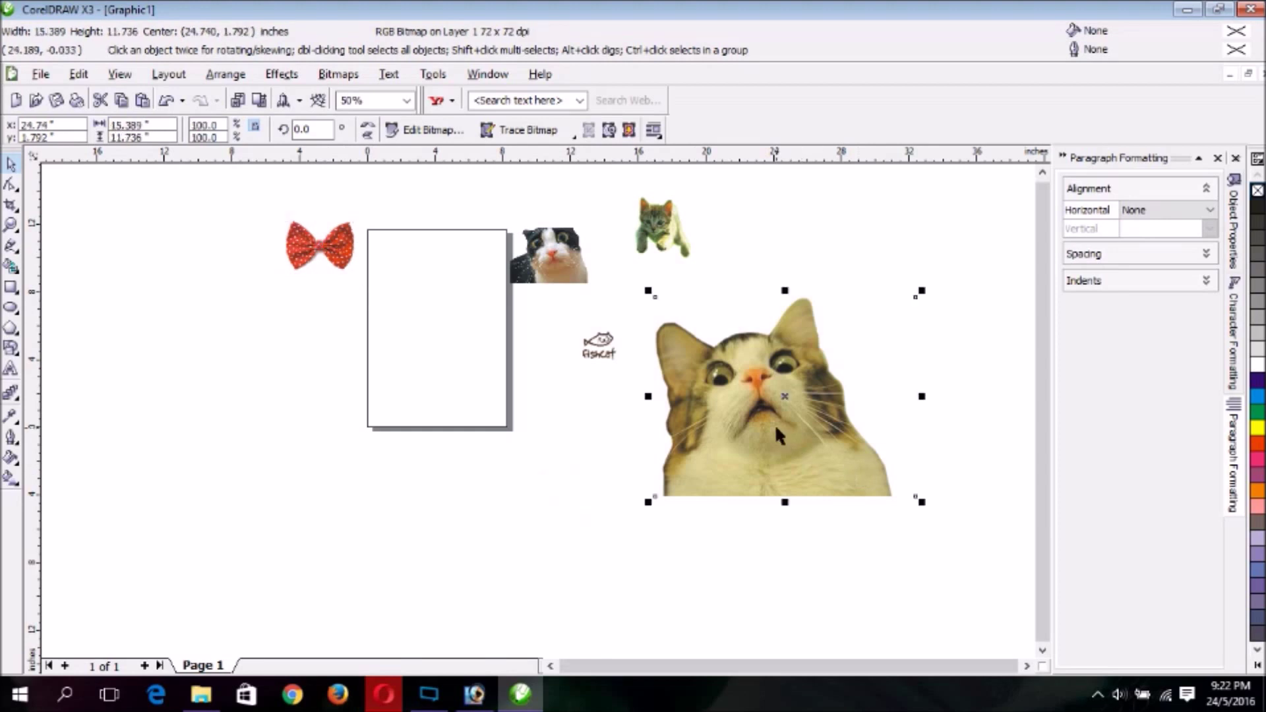
pyautogui.moveTo(921, 502); pyautogui.dragTo(330, 315)
# Step: Move the kitten and the fishcat logo close to the page, below the black-and-white cat
pyautogui.moveTo(667, 232); pyautogui.dragTo(613, 328)
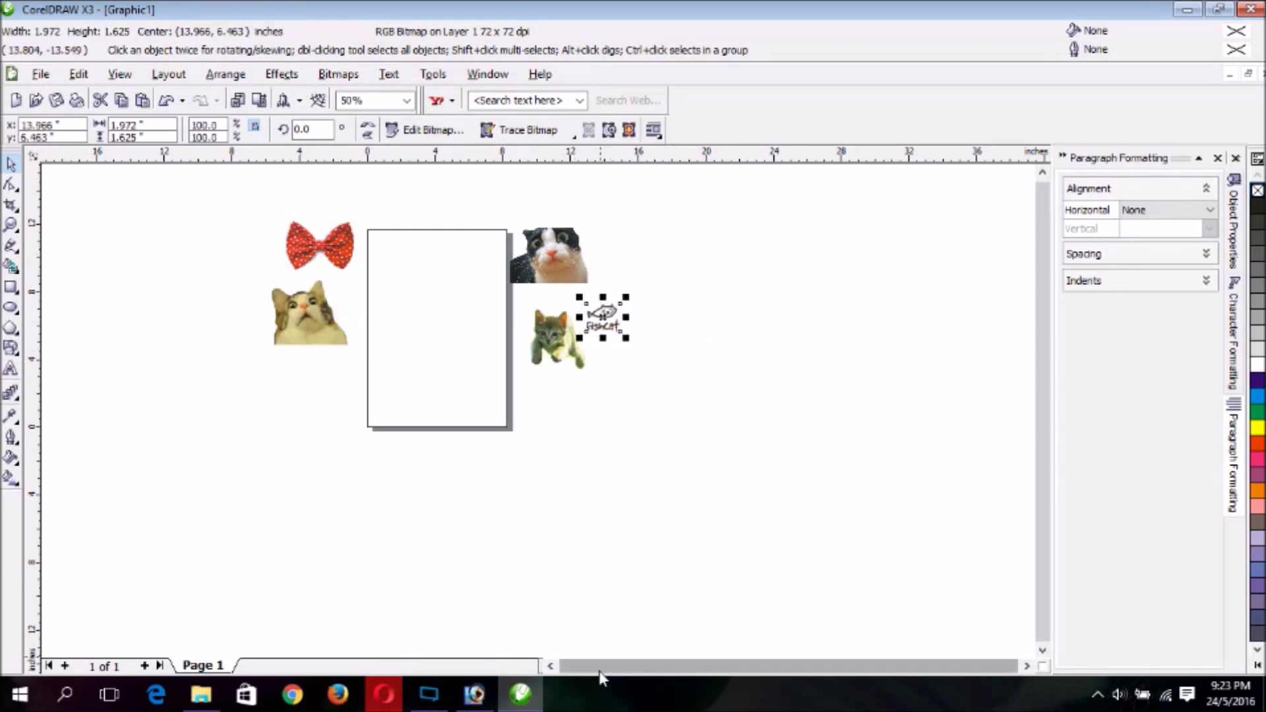
pyautogui.click(535, 484)
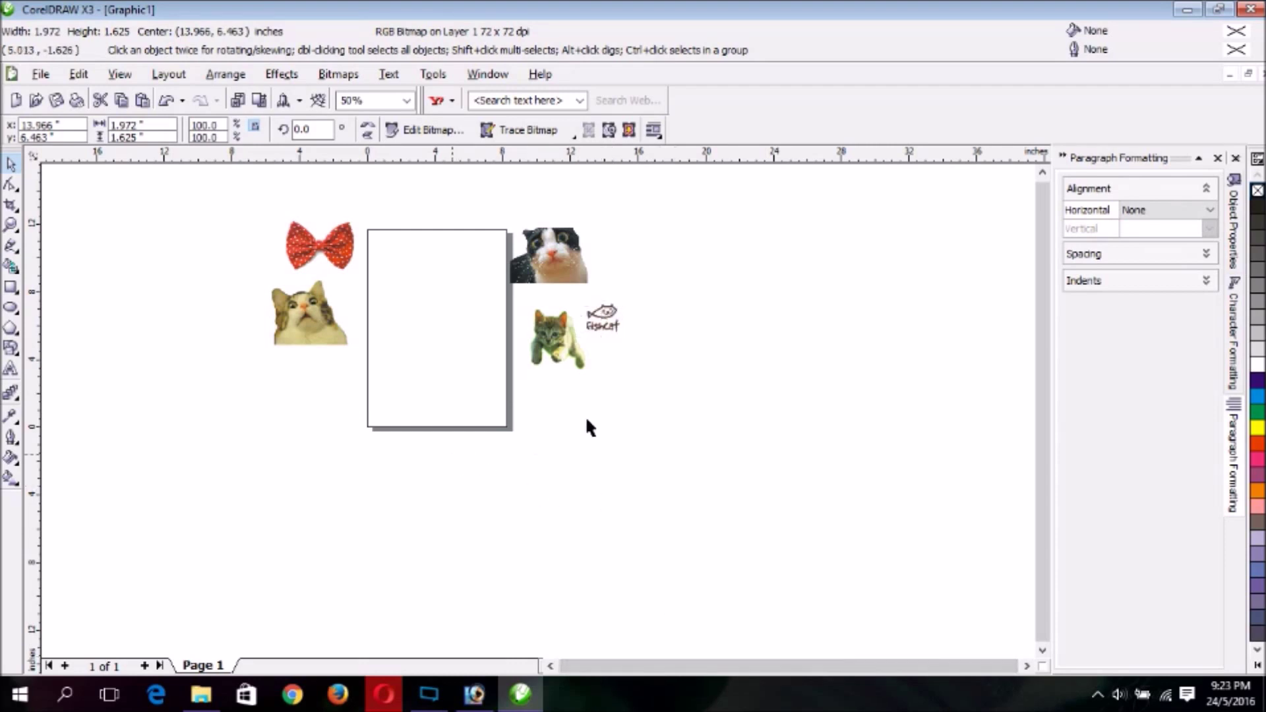
# Step: Switch the A4 page to landscape orientation
pyautogui.scroll(1, 413, 376)
pyautogui.scroll(-1, 536, 409)
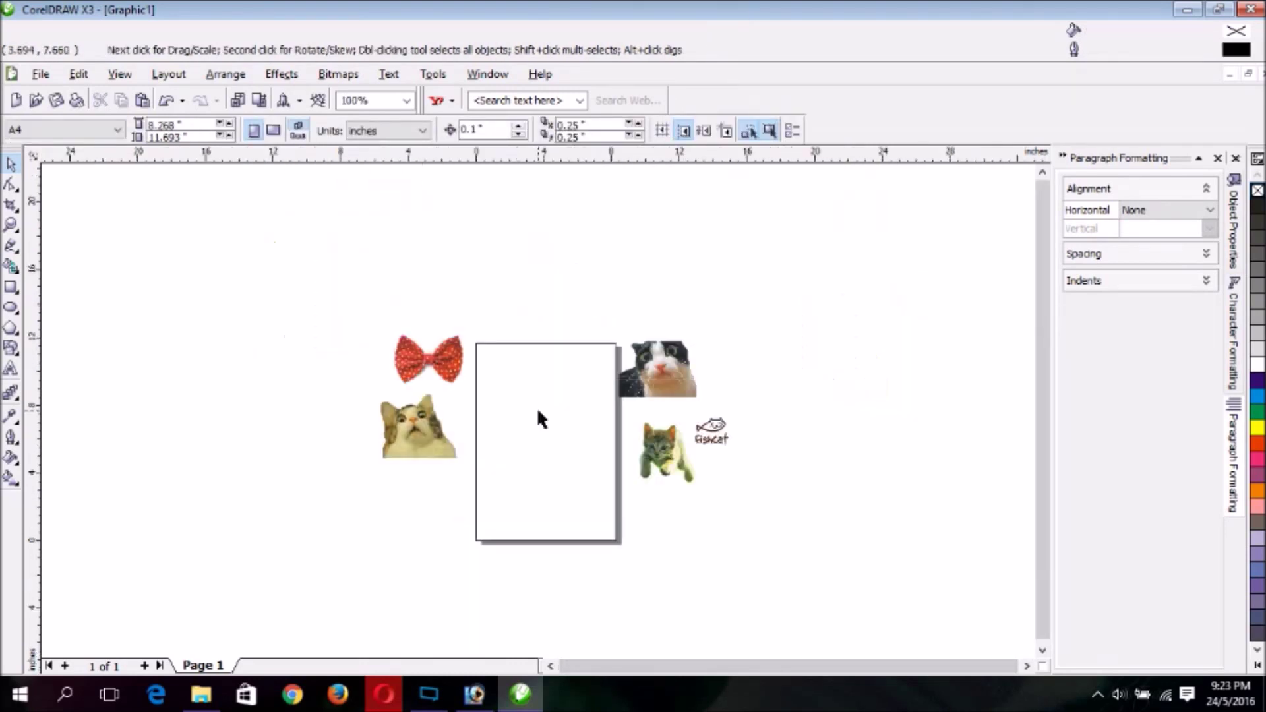
pyautogui.scroll(1, 490, 469)
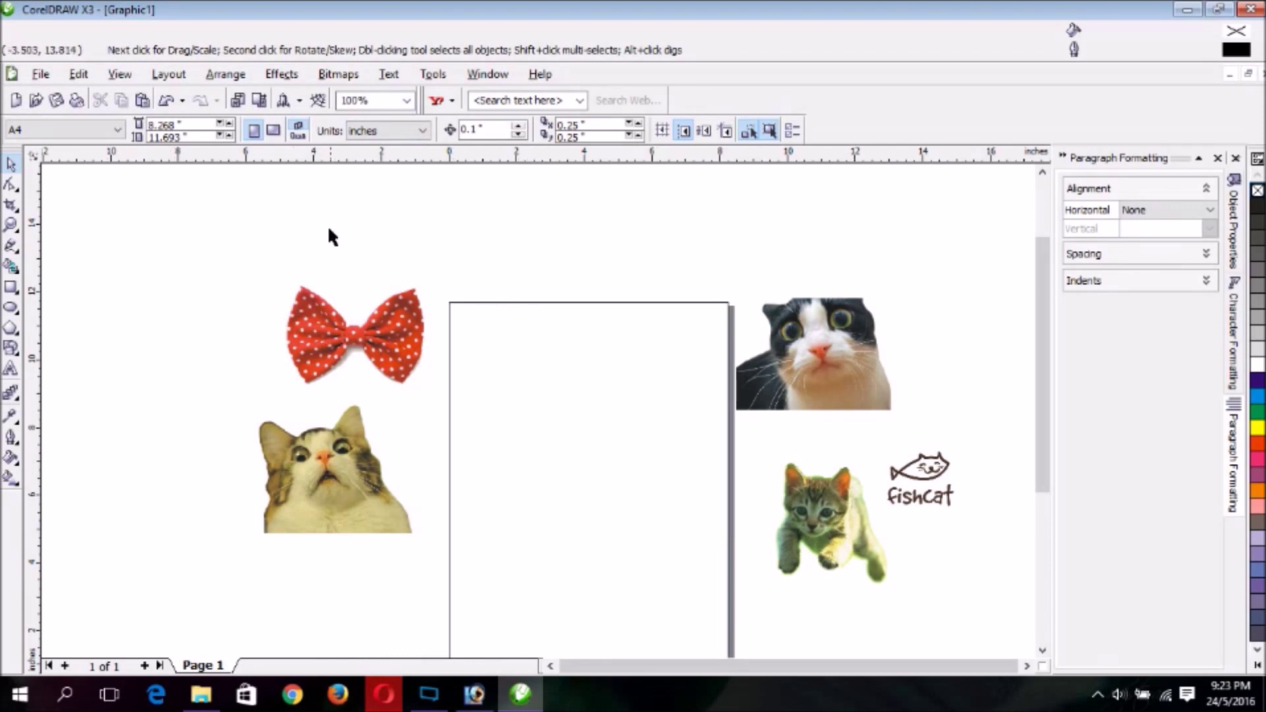
pyautogui.click(274, 132)
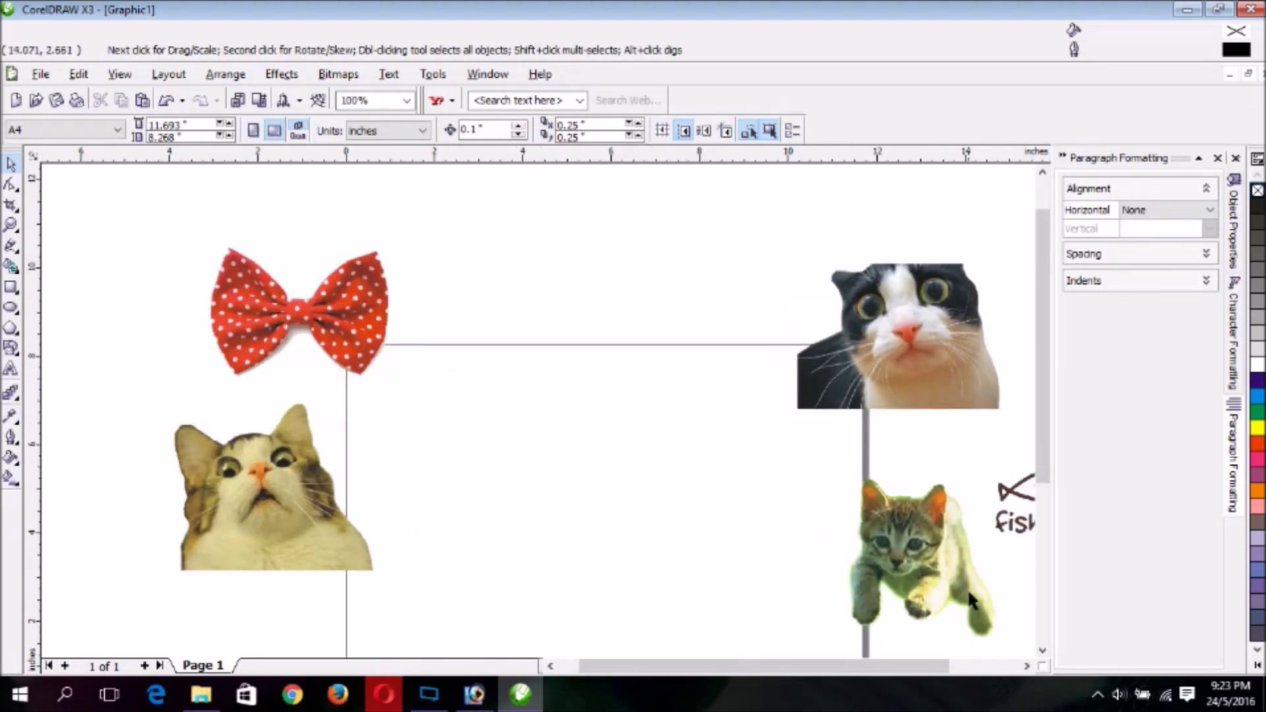
# Step: Draw a rectangle about 8.98 by 4.61 inches near the middle of the landscape page
pyautogui.scroll(-3, 1046, 652)
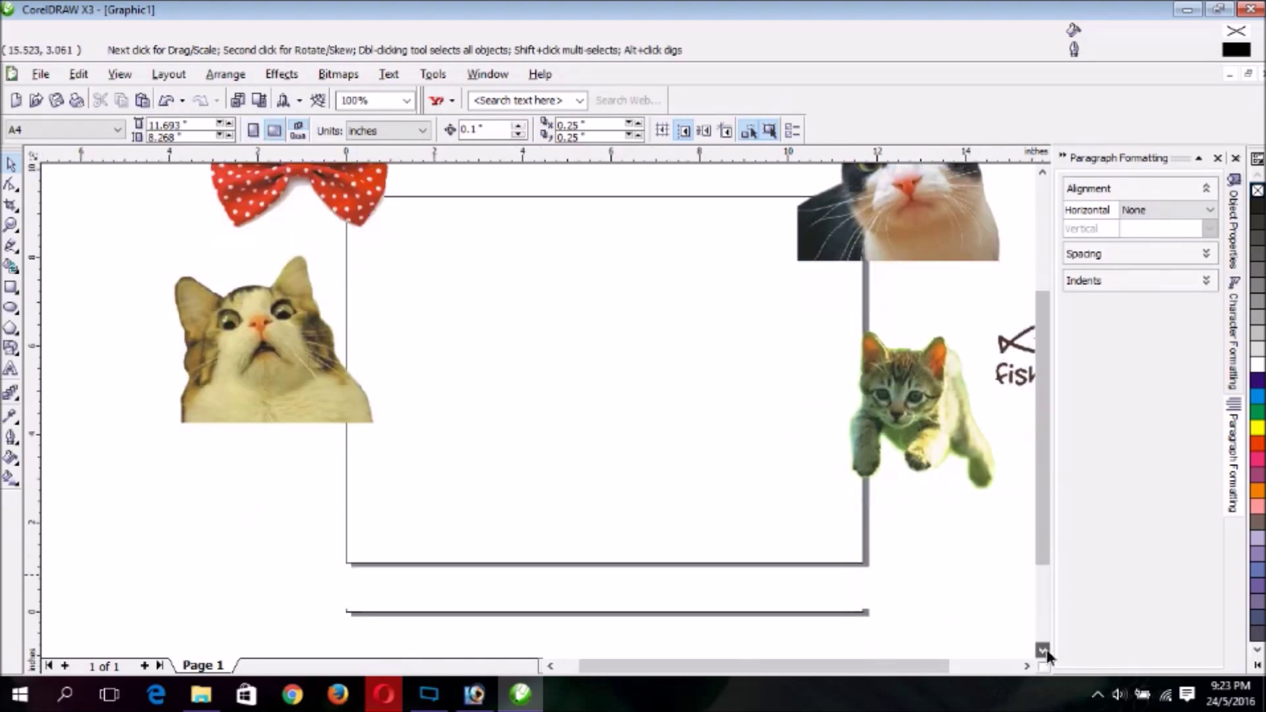
pyautogui.click(1042, 170)
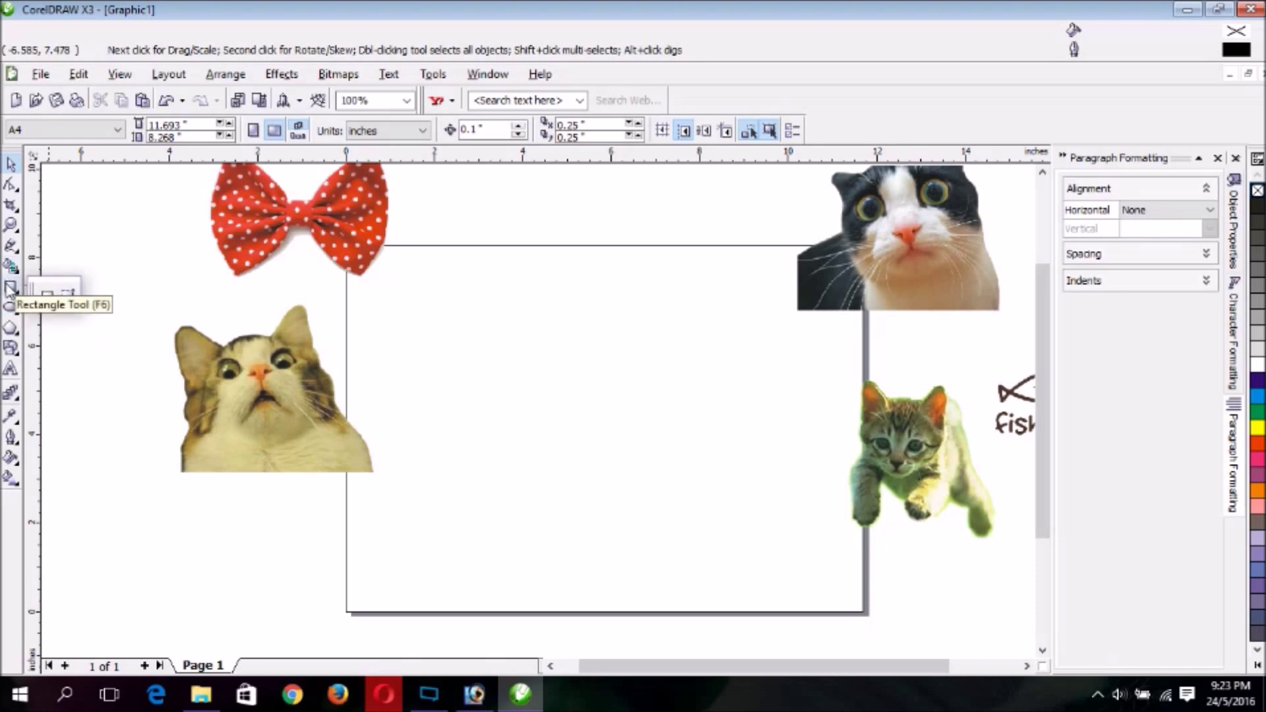
pyautogui.click(48, 298)
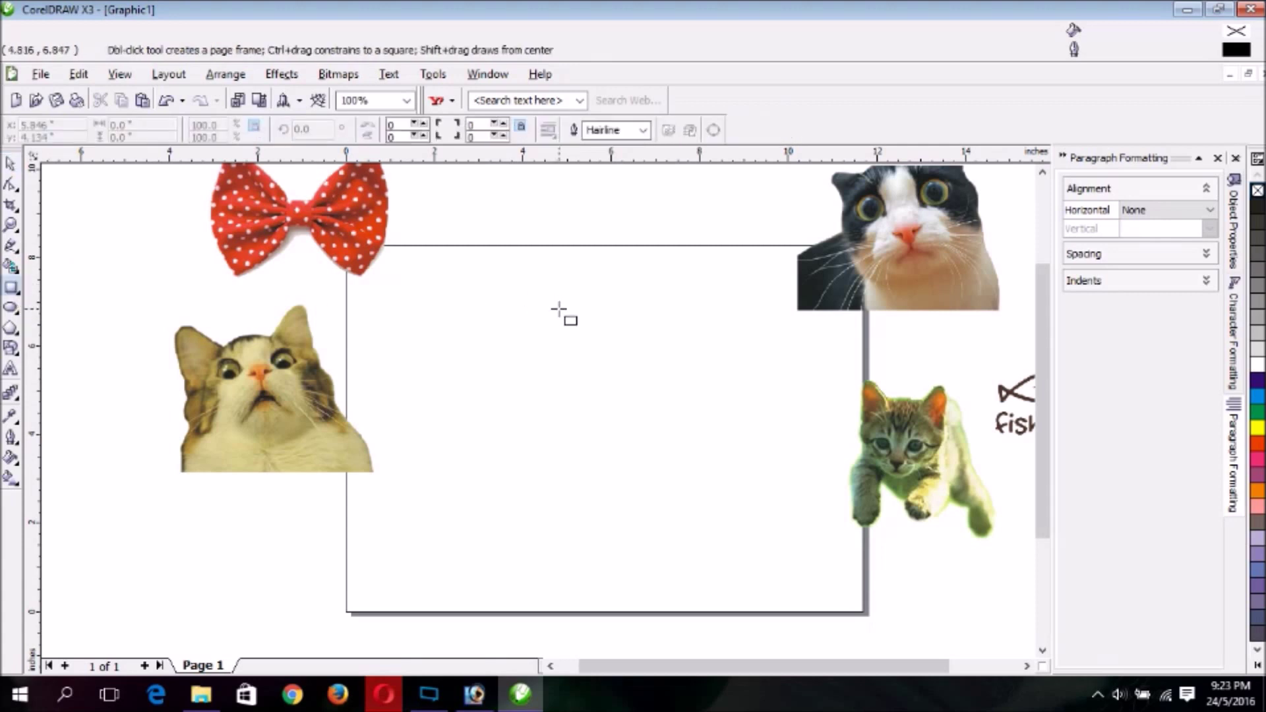
pyautogui.moveTo(415, 299); pyautogui.dragTo(813, 503)
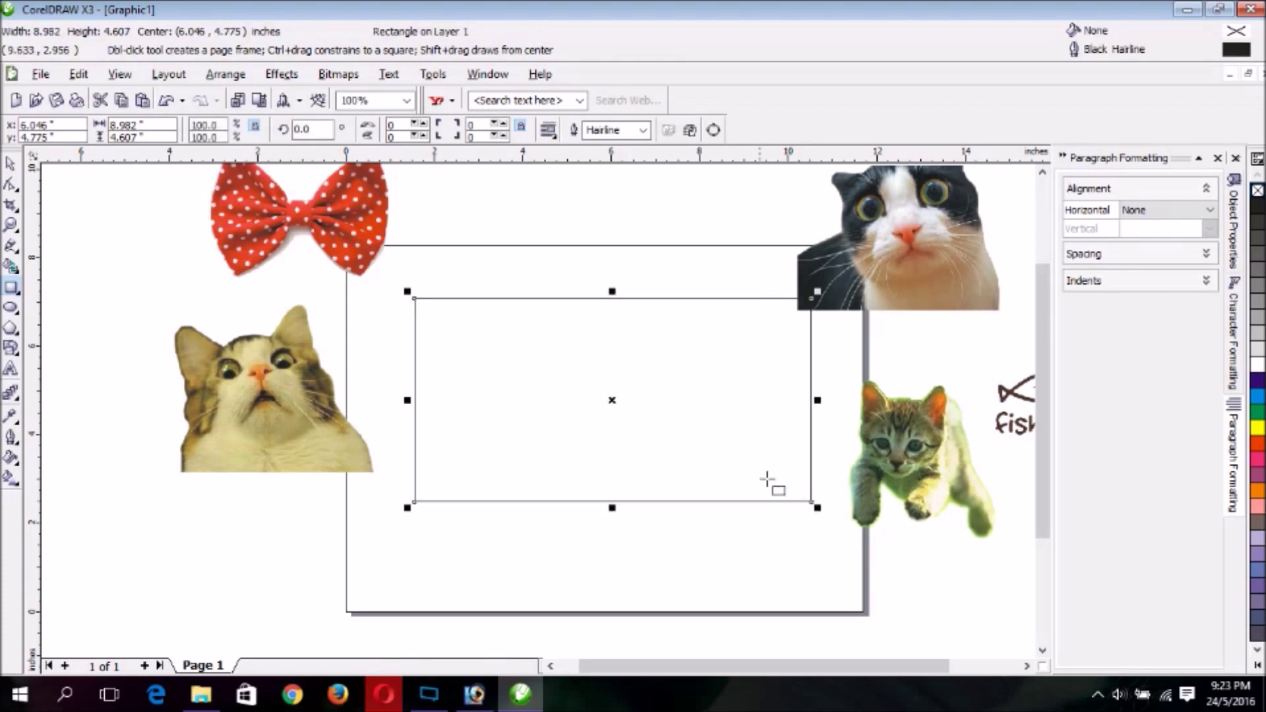
pyautogui.click(19, 170)
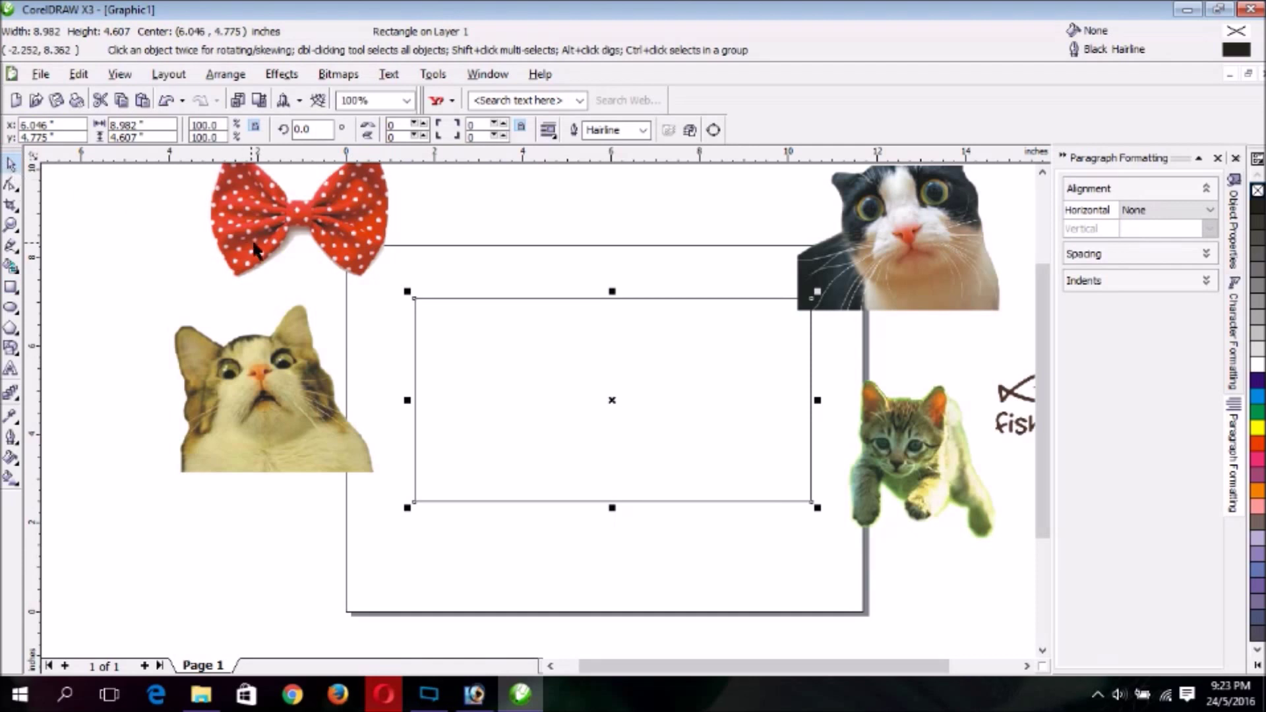
# Step: PowerClip the black-and-white cat inside the rectangle and move the filled rectangle slightly up and left on the page
pyautogui.click(896, 270)
pyautogui.moveTo(895, 270); pyautogui.dragTo(914, 305)
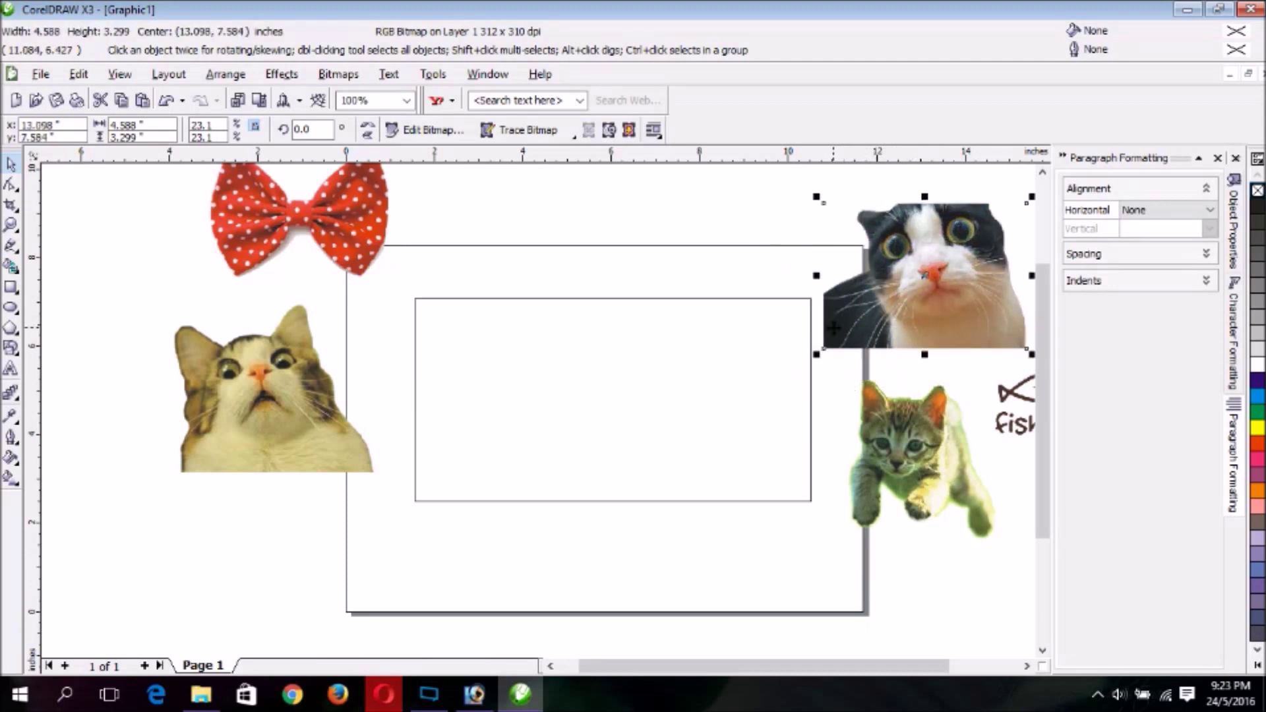
pyautogui.click(282, 74)
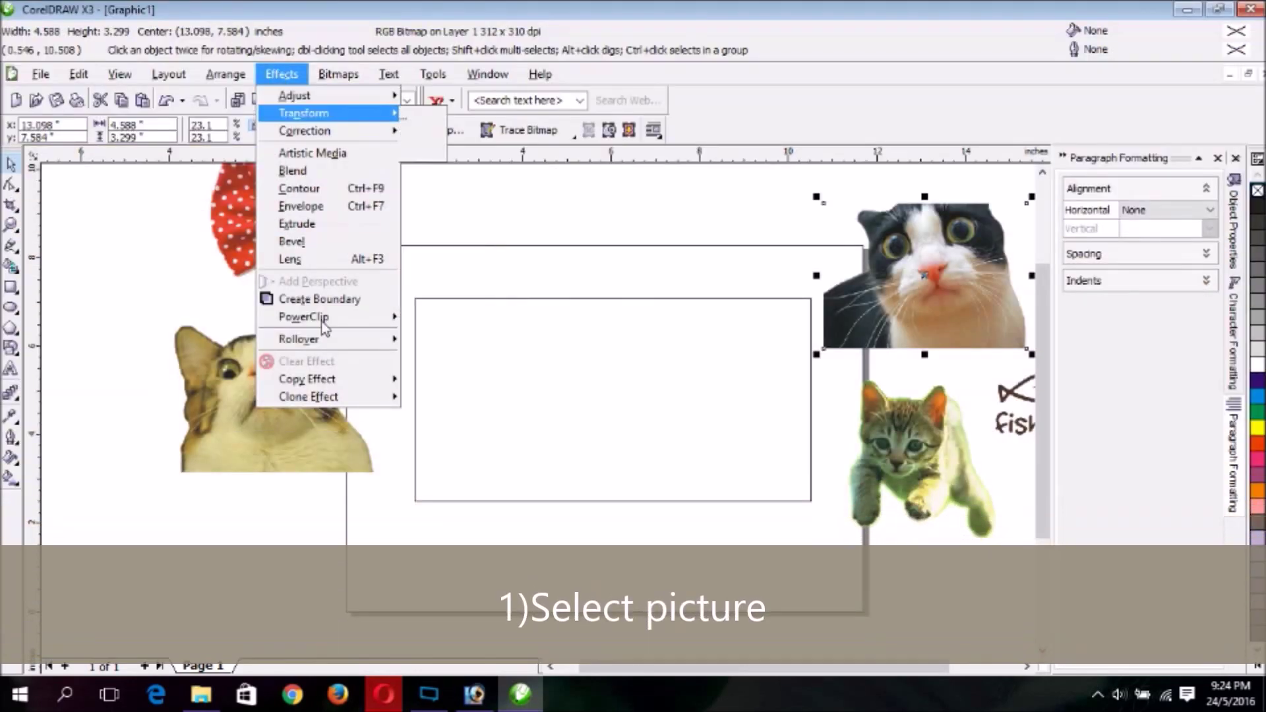
pyautogui.moveTo(340, 323)
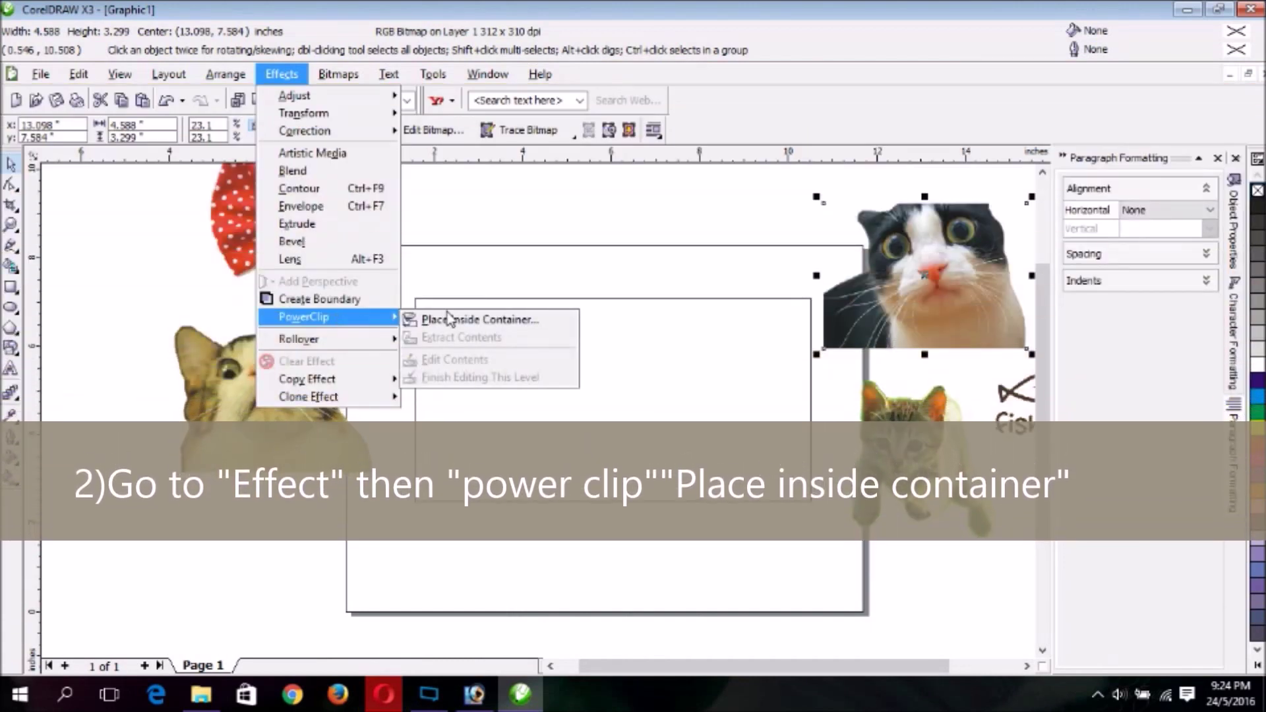
pyautogui.click(448, 319)
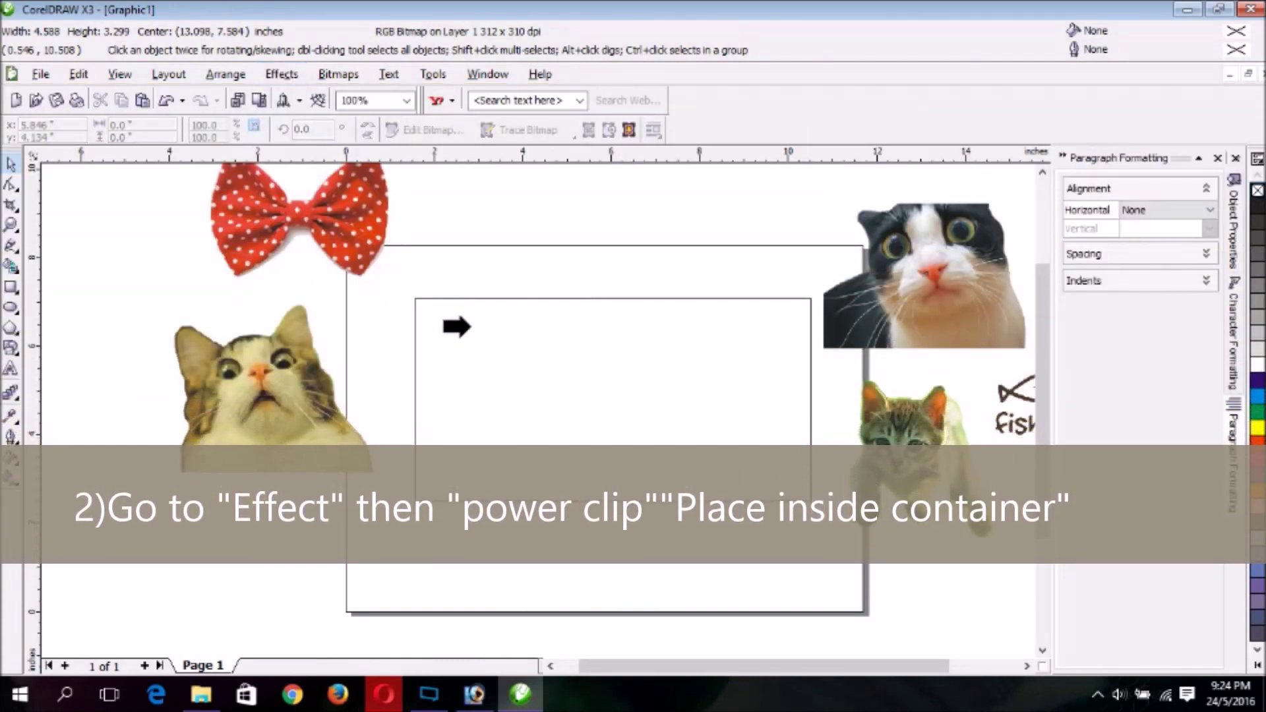
pyautogui.click(621, 351)
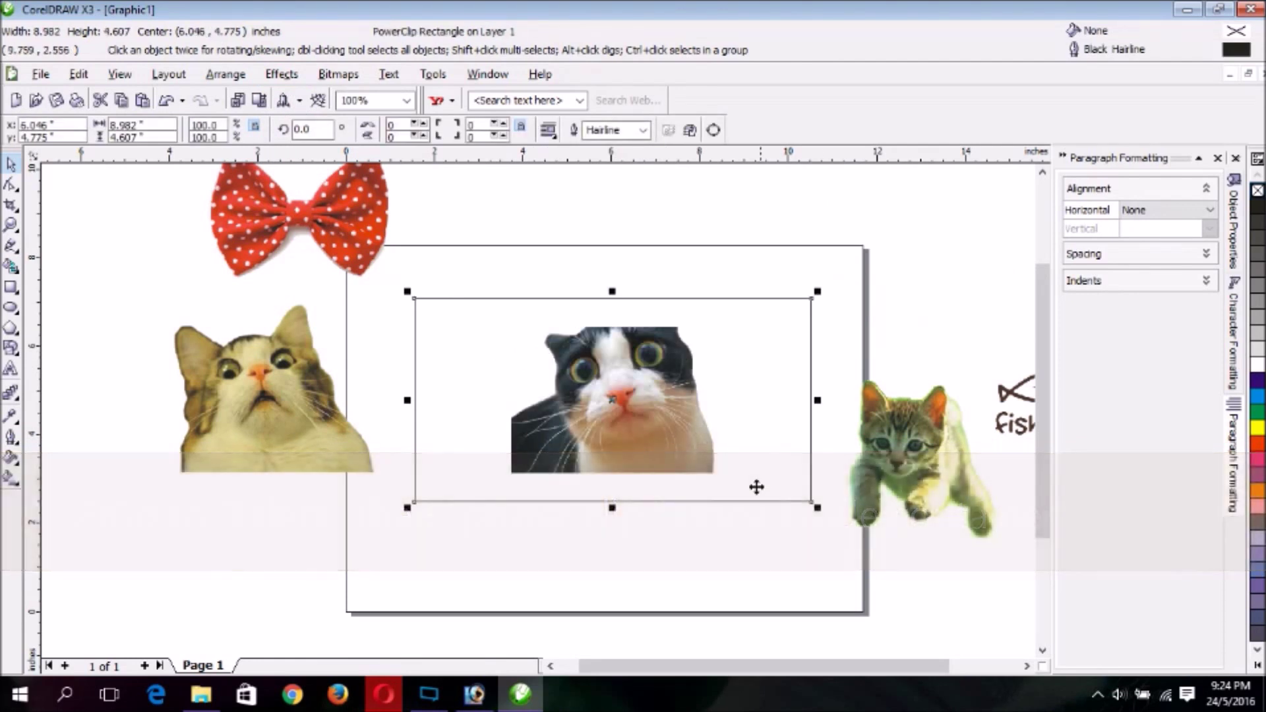
pyautogui.moveTo(627, 411); pyautogui.dragTo(639, 365)
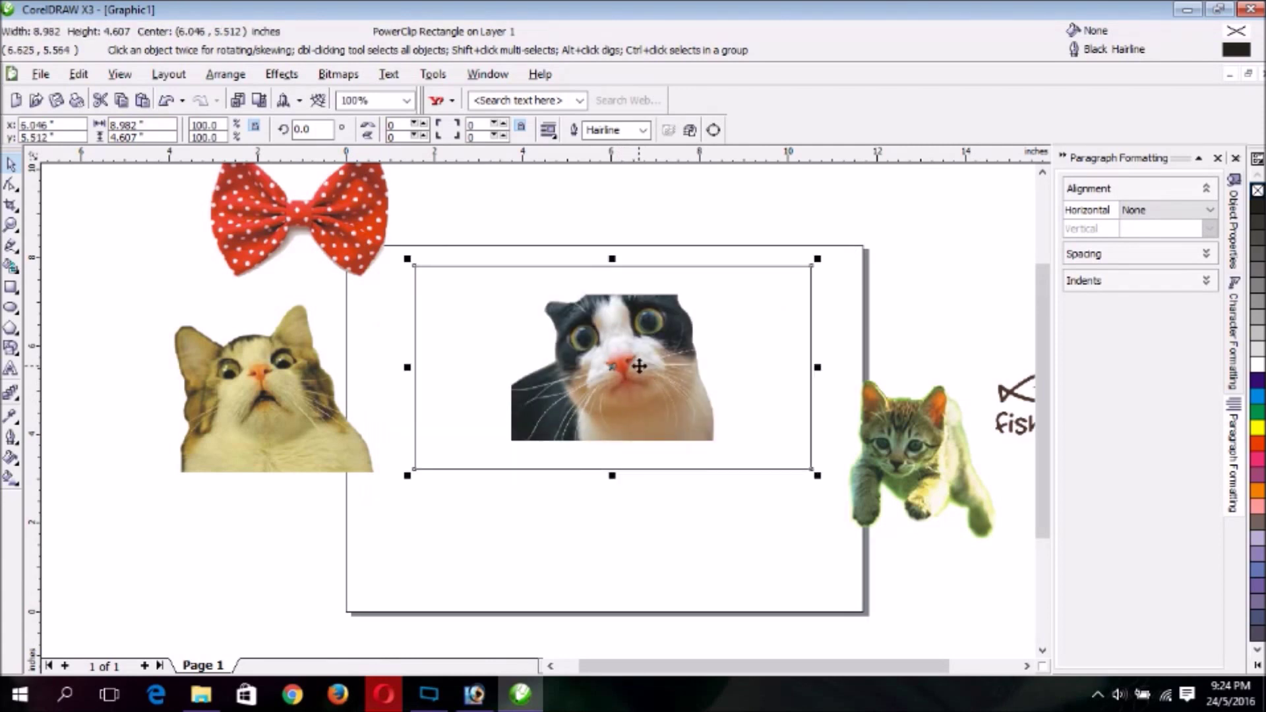
pyautogui.moveTo(654, 362); pyautogui.dragTo(647, 371)
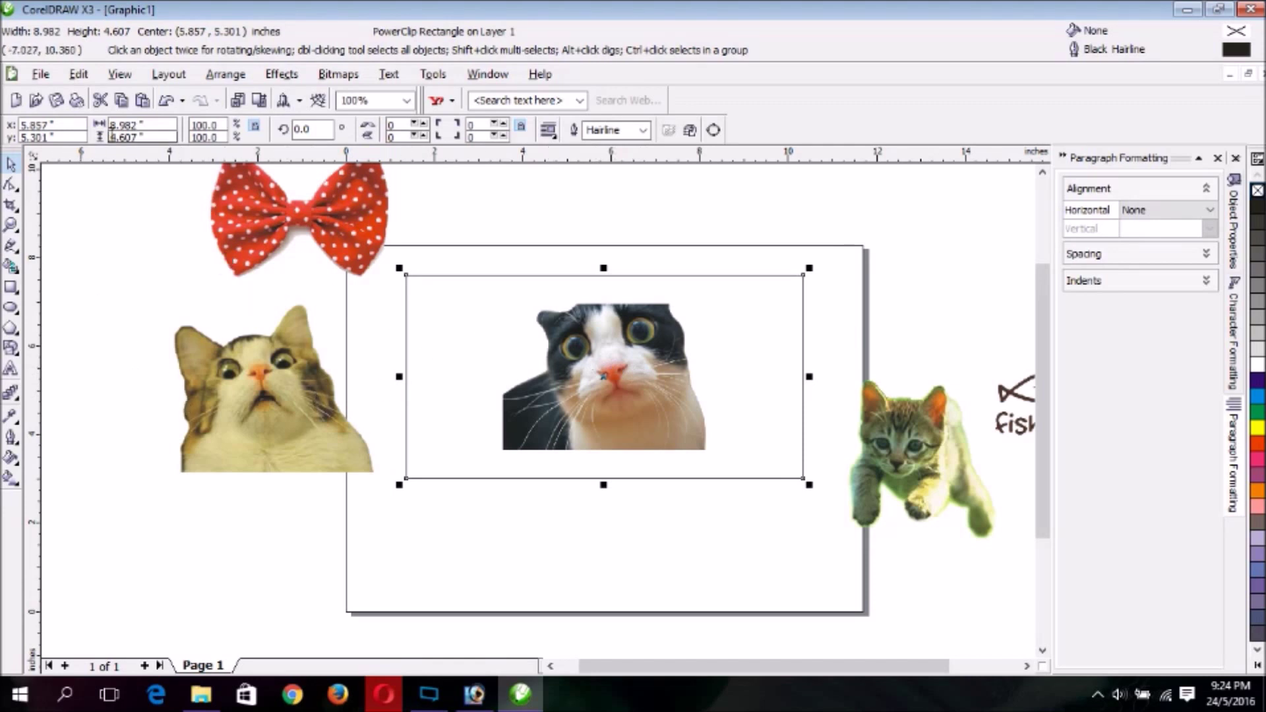
# Step: Place the large tabby cat inside the rectangle as PowerClip content
pyautogui.click(273, 375)
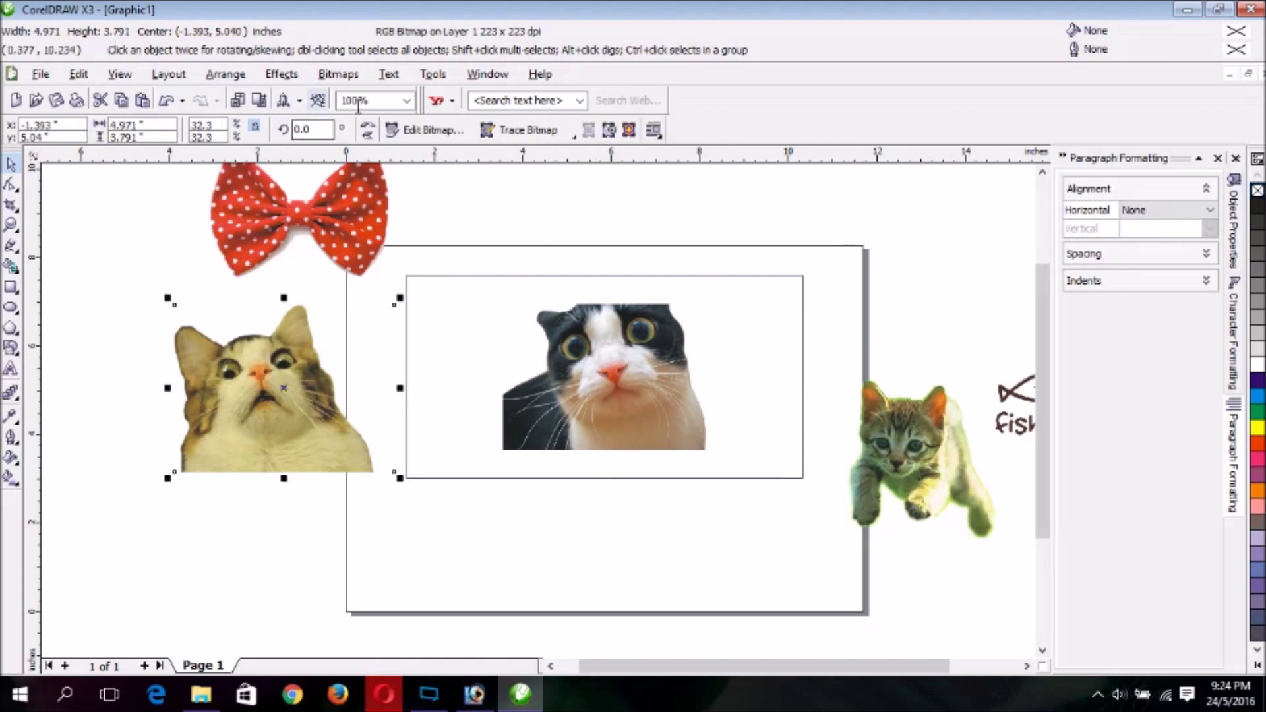
pyautogui.click(282, 74)
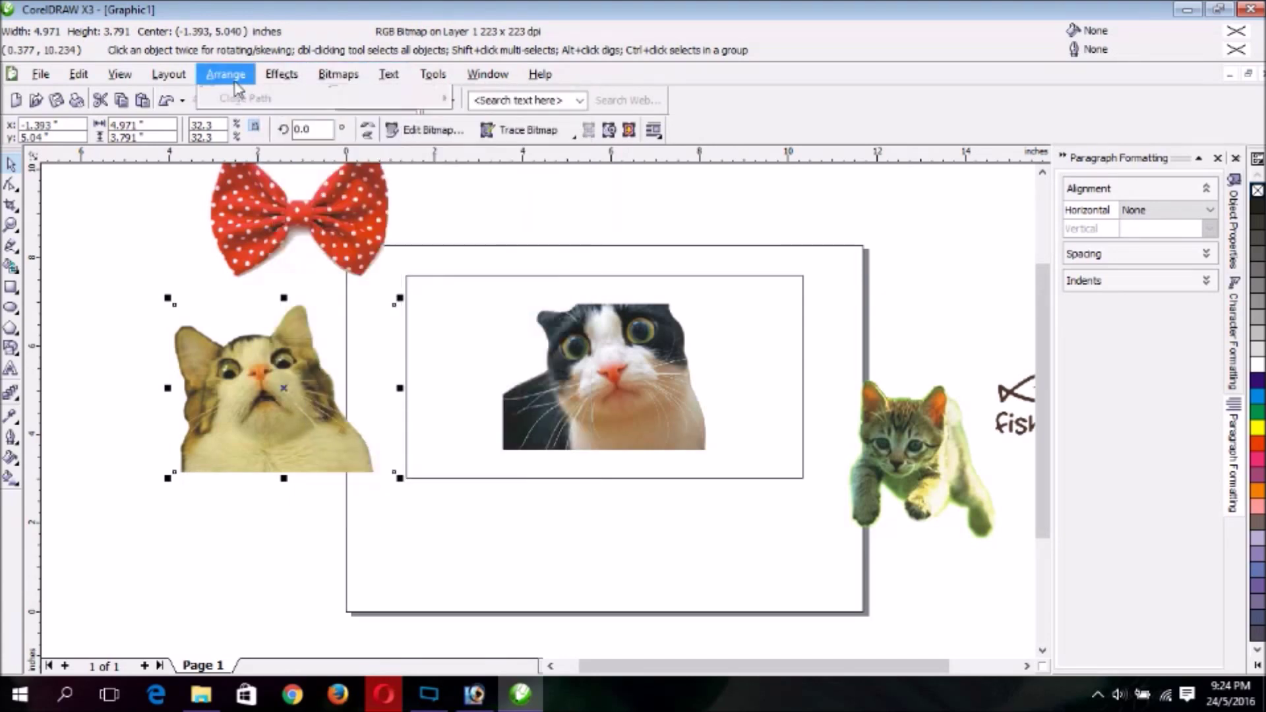
pyautogui.moveTo(284, 75)
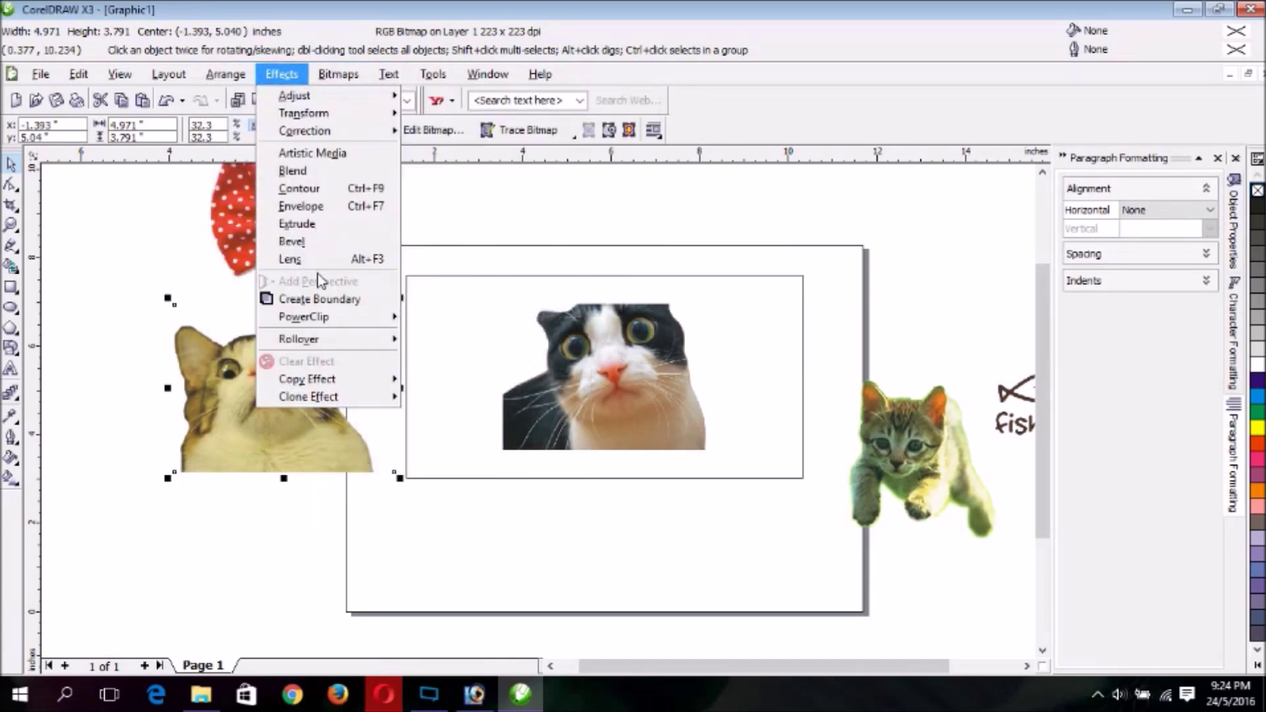
pyautogui.moveTo(310, 339)
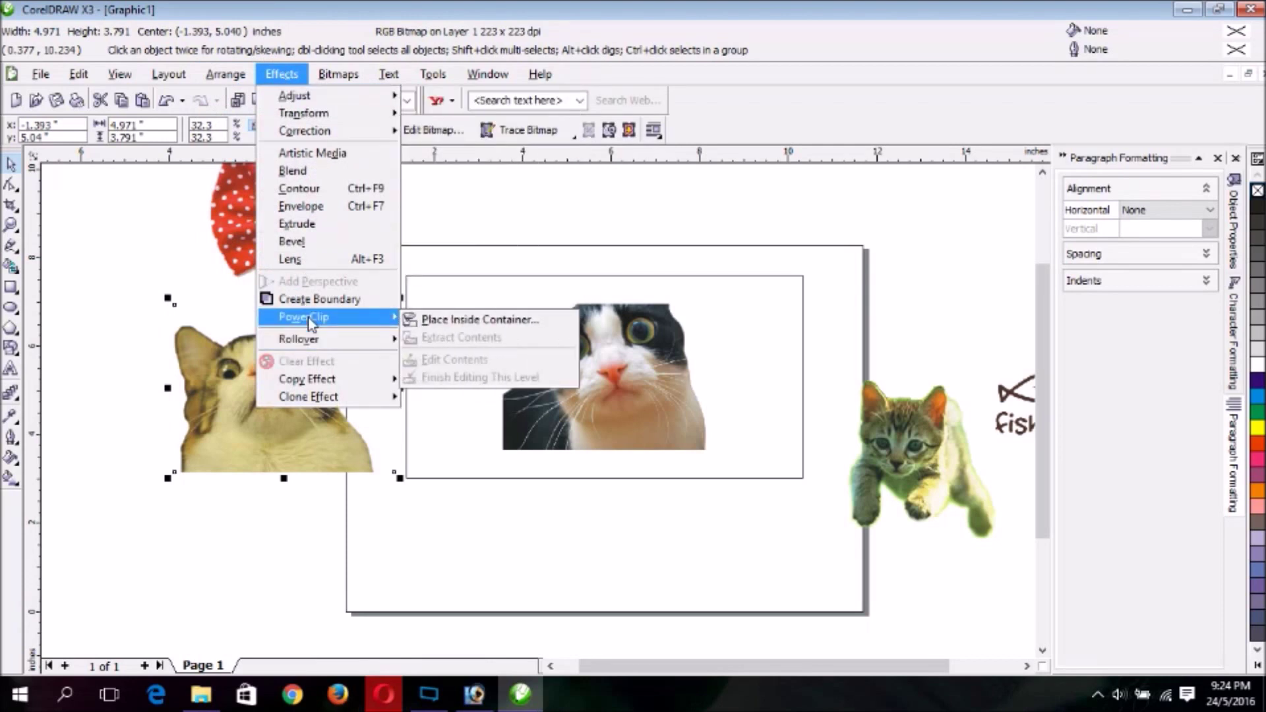
pyautogui.click(455, 318)
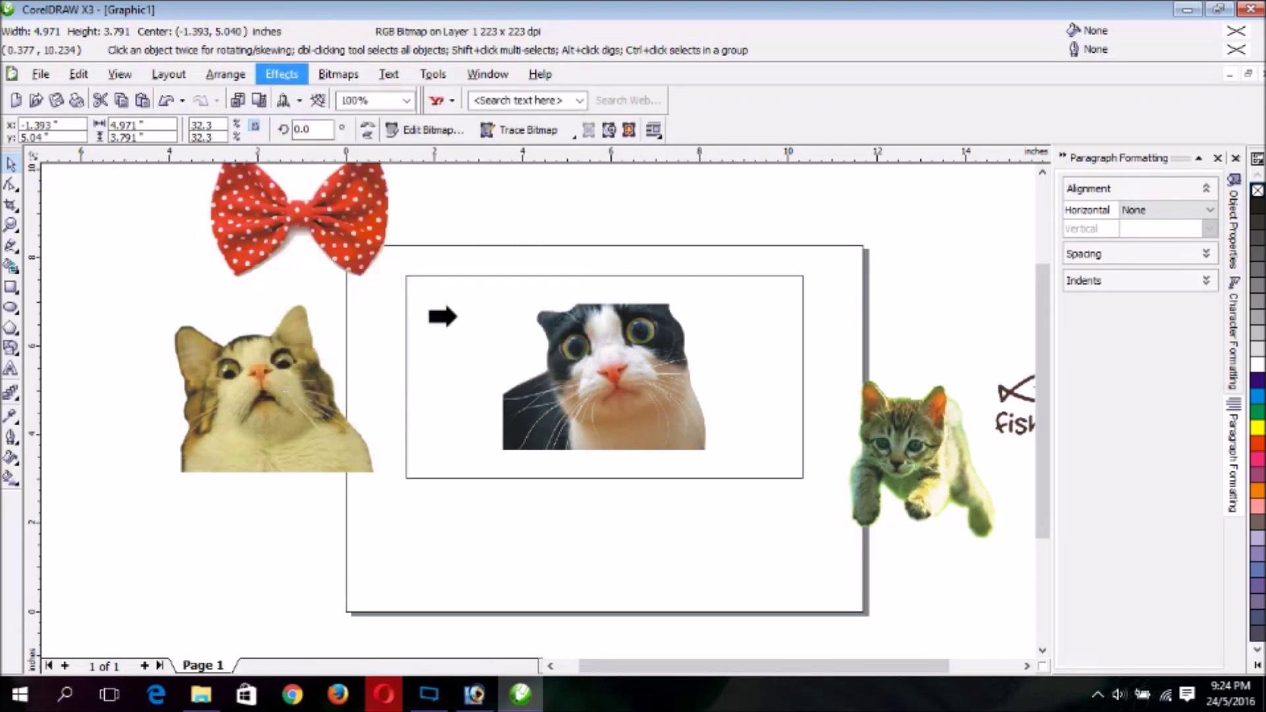
pyautogui.click(495, 366)
# Step: Place the red polka-dot bow tie inside the same rectangle with PowerClip
pyautogui.click(296, 74)
pyautogui.click(298, 77)
pyautogui.click(281, 205)
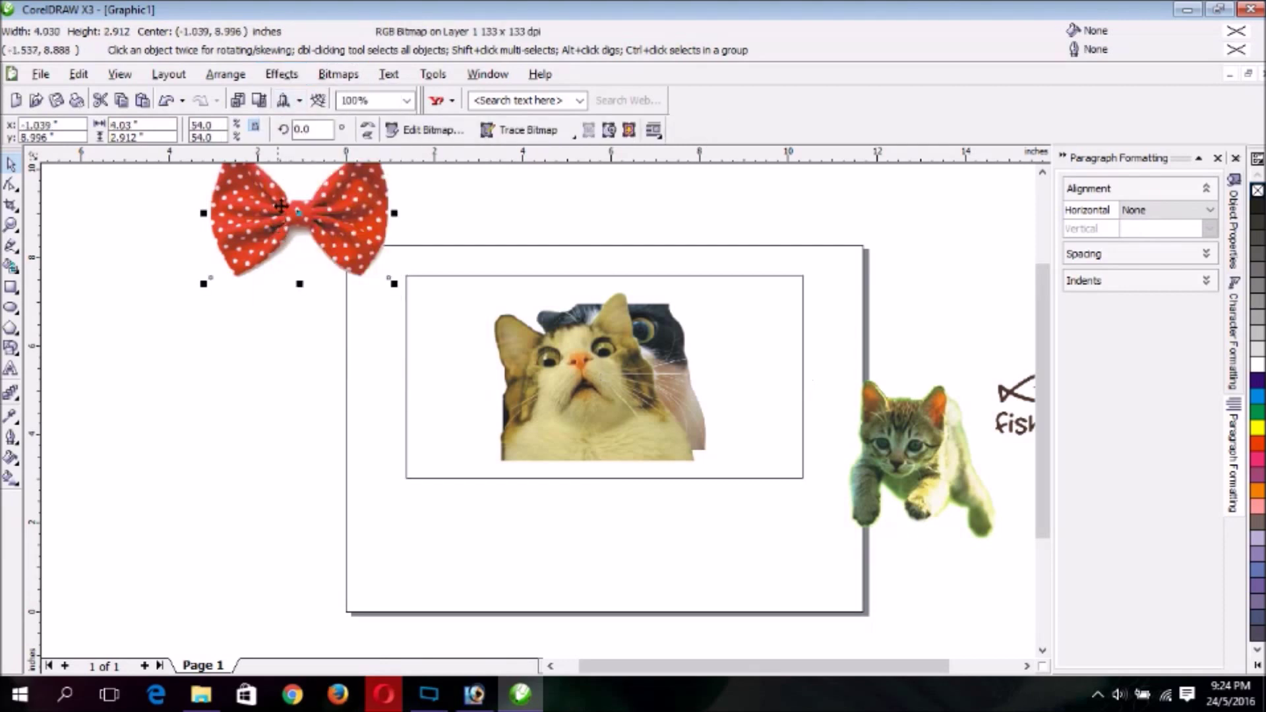
pyautogui.click(282, 74)
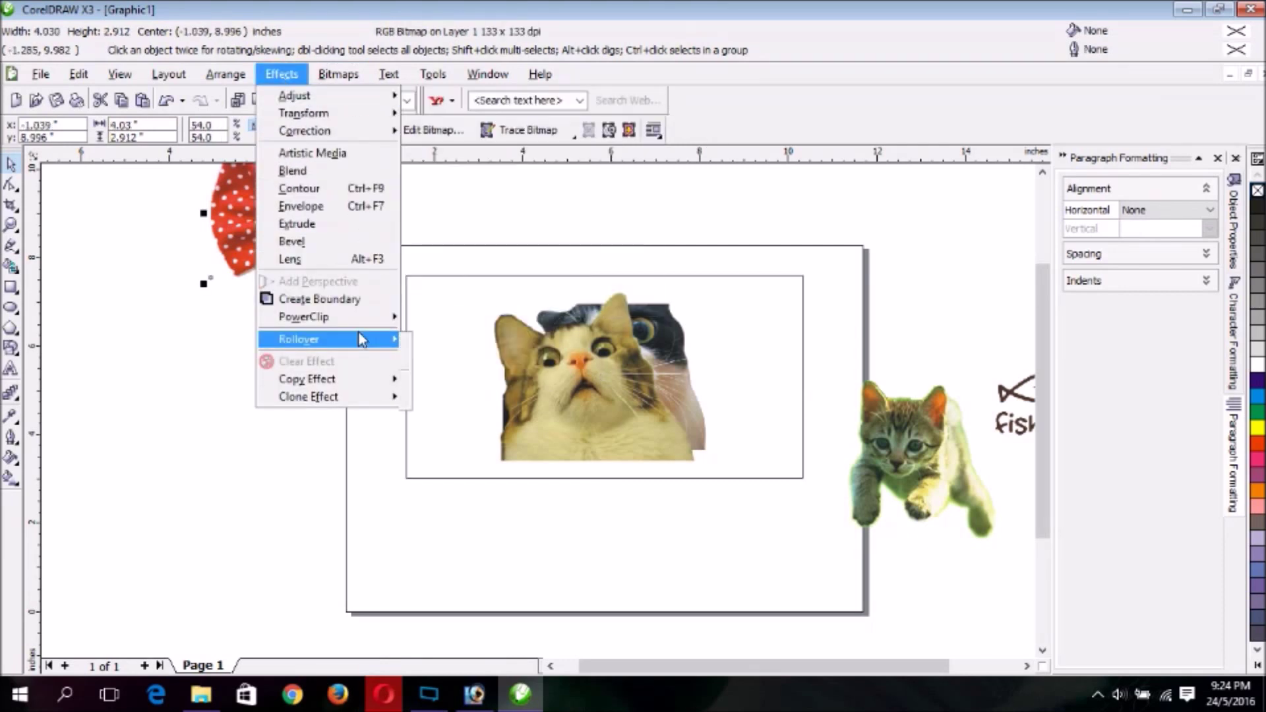
pyautogui.moveTo(357, 330)
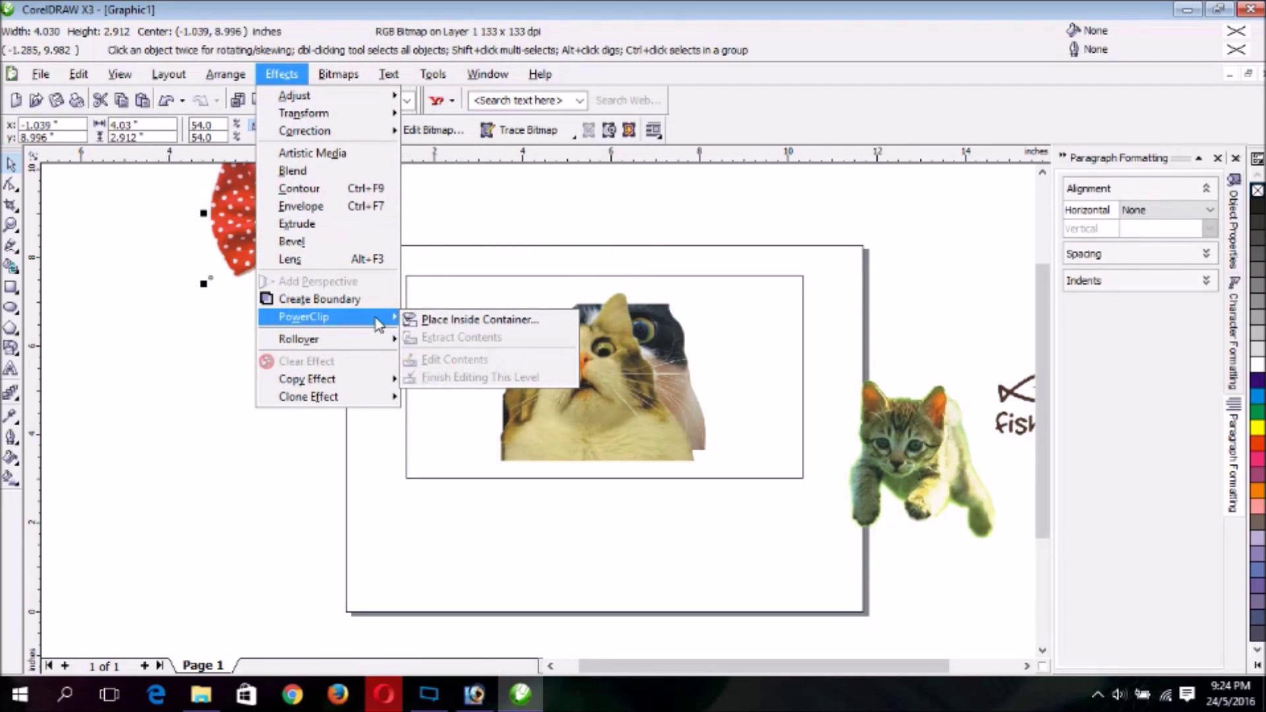
pyautogui.click(462, 320)
pyautogui.click(490, 367)
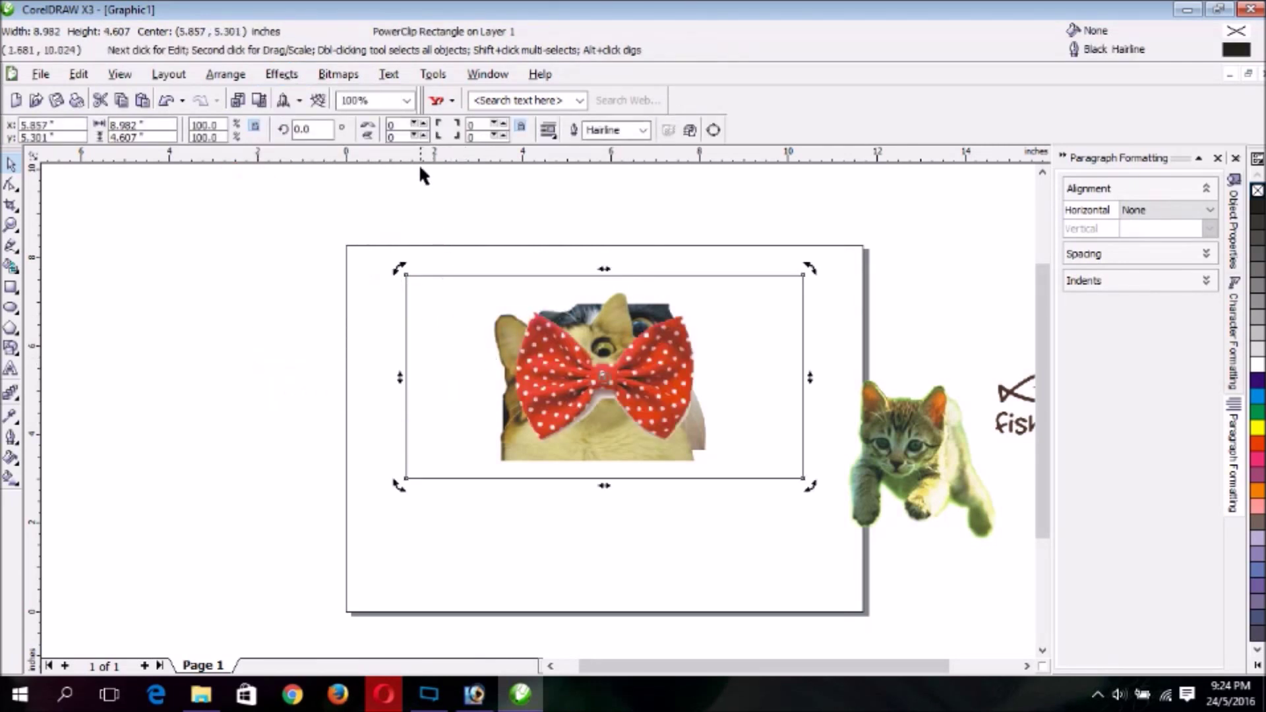
# Step: Place the leaping kitten inside the rectangle with PowerClip
pyautogui.click(917, 462)
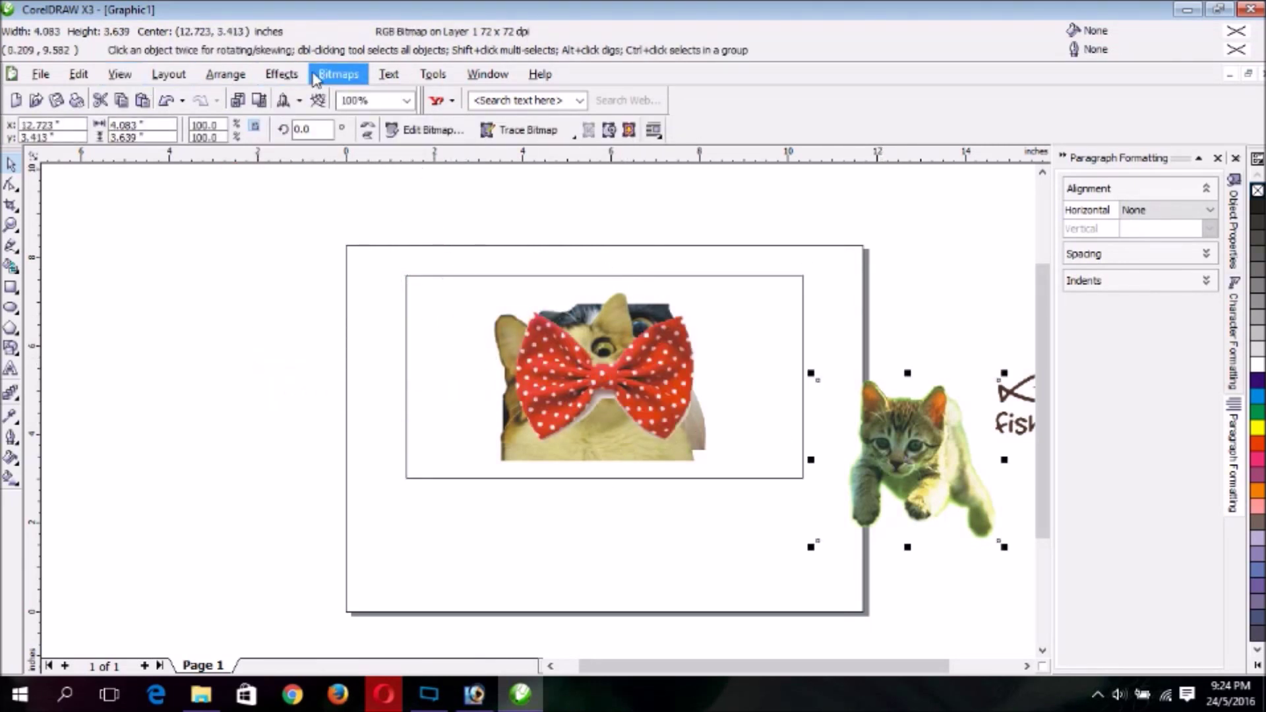
pyautogui.click(281, 73)
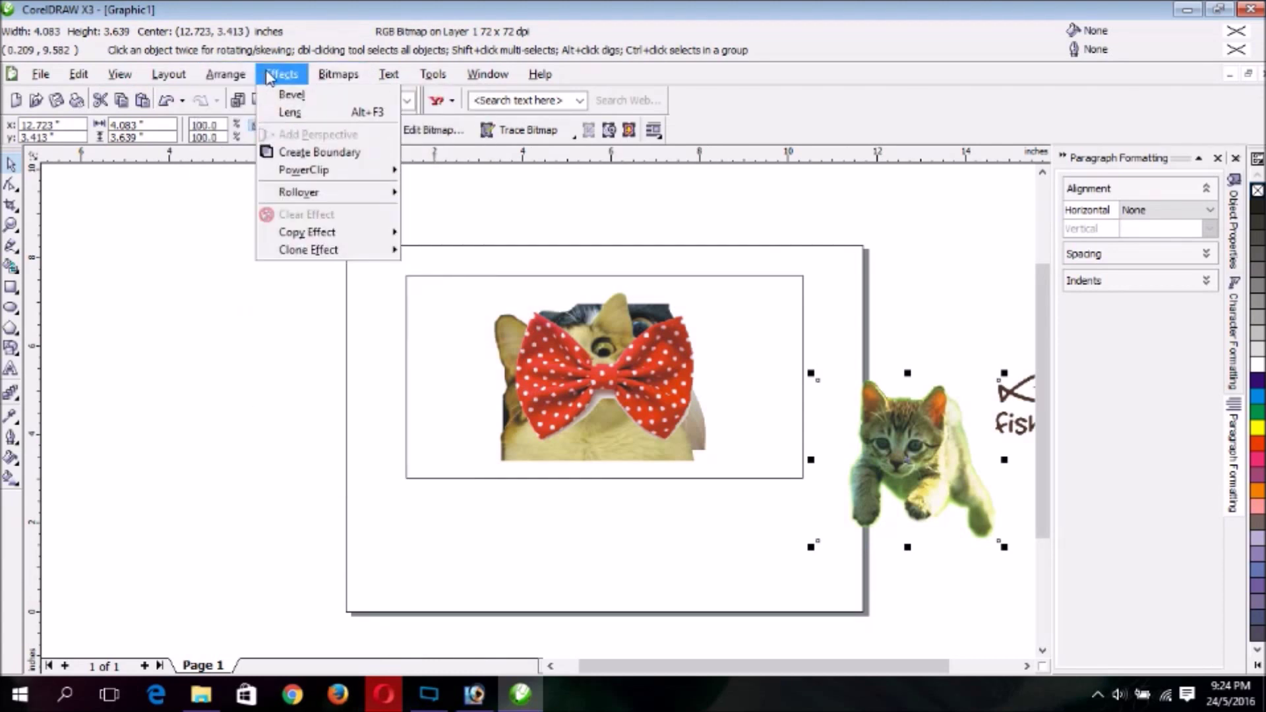
pyautogui.moveTo(337, 317)
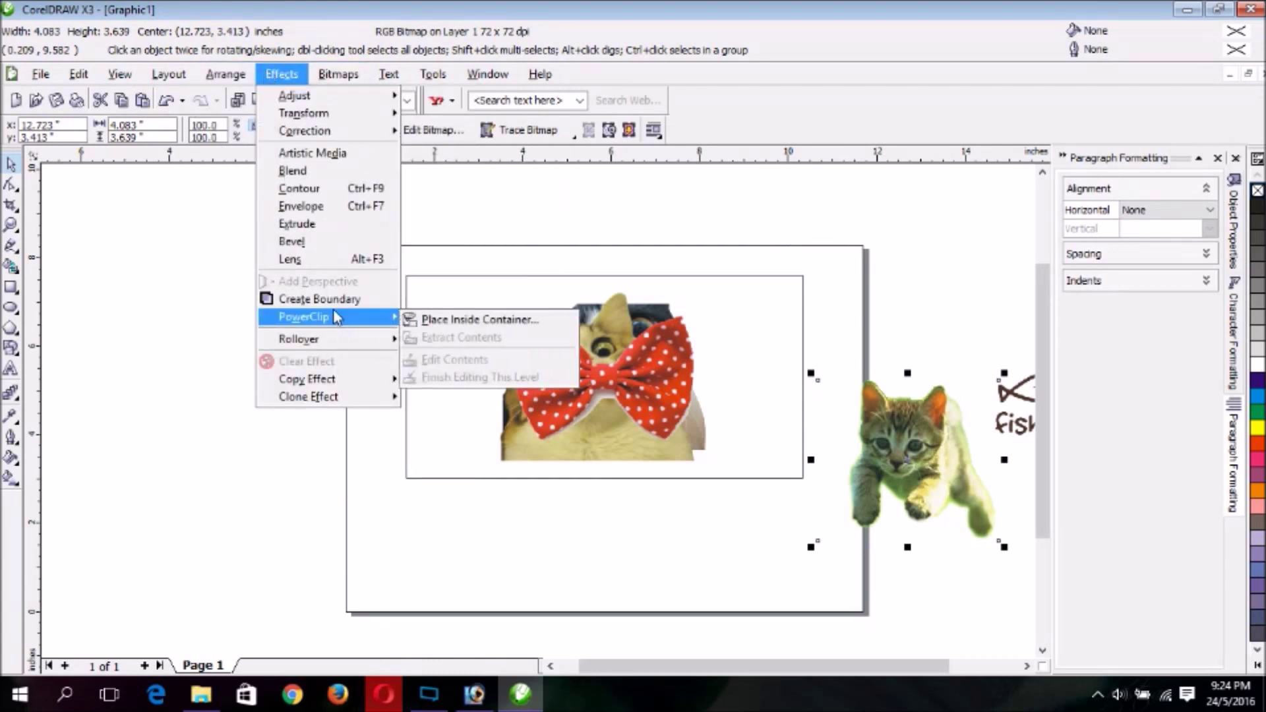
pyautogui.click(409, 321)
pyautogui.click(484, 340)
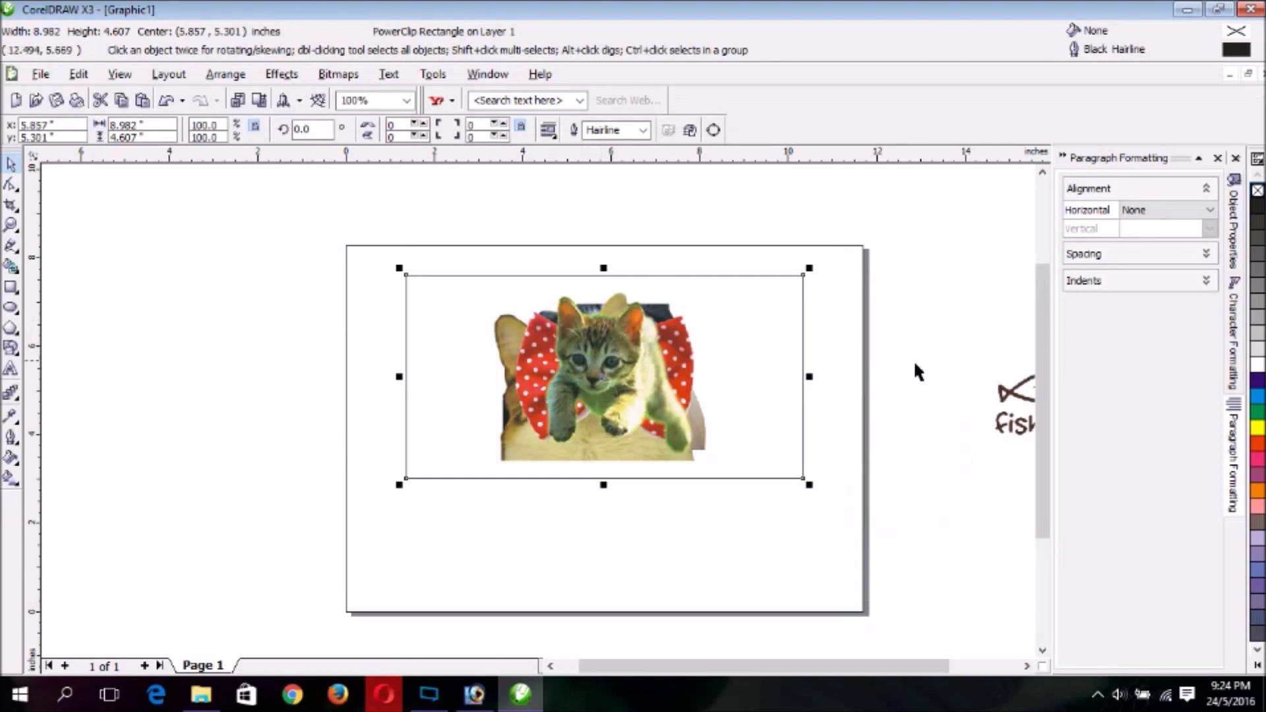
# Step: Move the fishcat logo to the rectangle's lower-right corner and PowerClip it inside the rectangle
pyautogui.click(1017, 408)
pyautogui.moveTo(1018, 408); pyautogui.dragTo(788, 454)
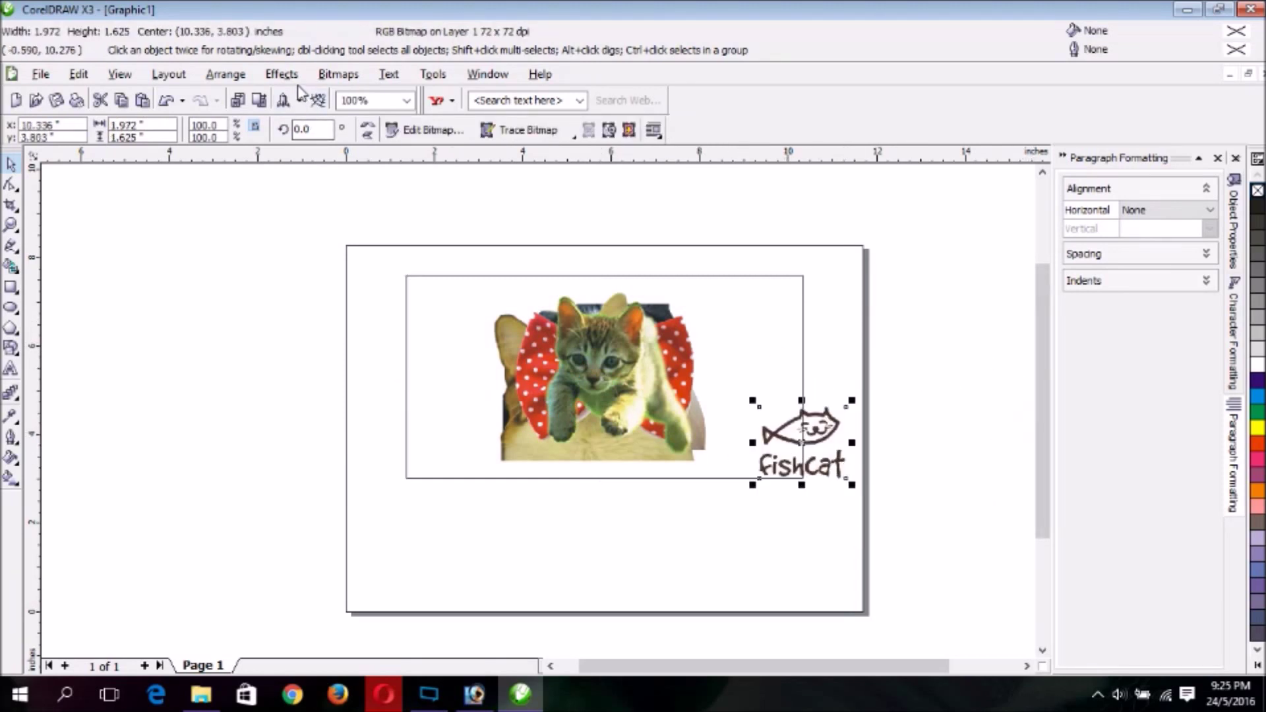
pyautogui.click(282, 73)
pyautogui.moveTo(309, 319)
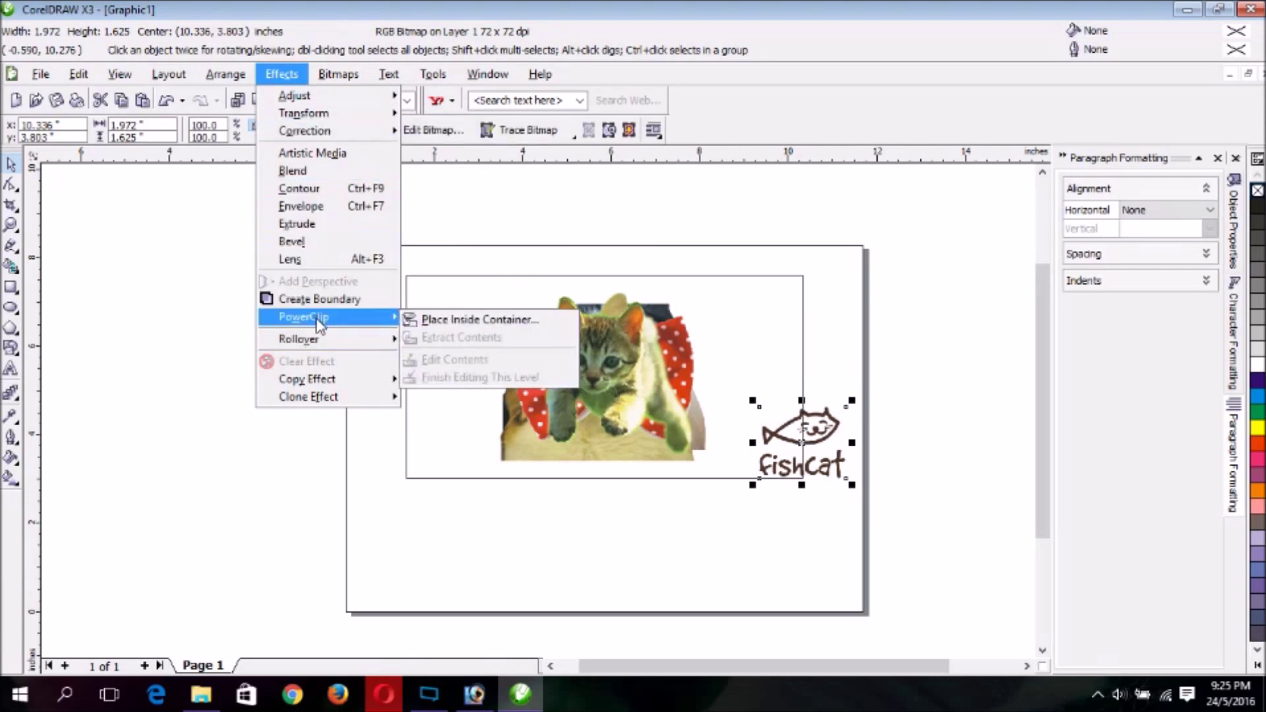
pyautogui.click(472, 320)
pyautogui.click(807, 302)
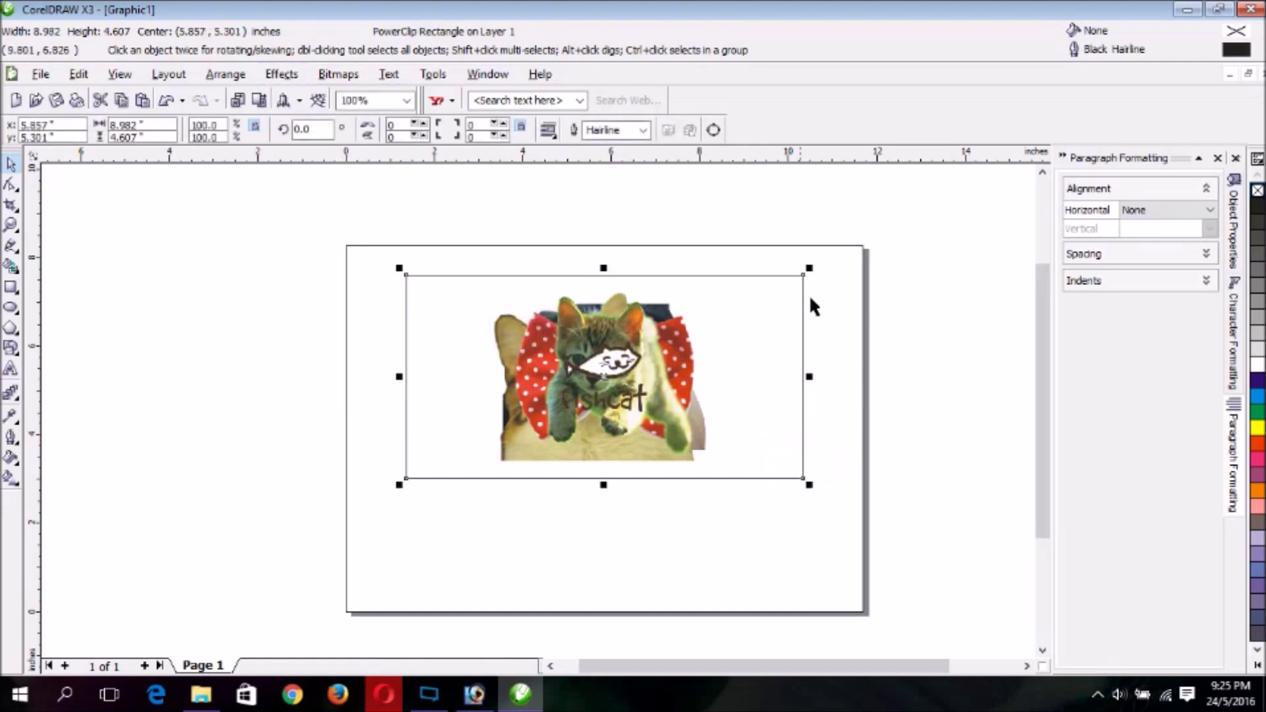
pyautogui.click(505, 200)
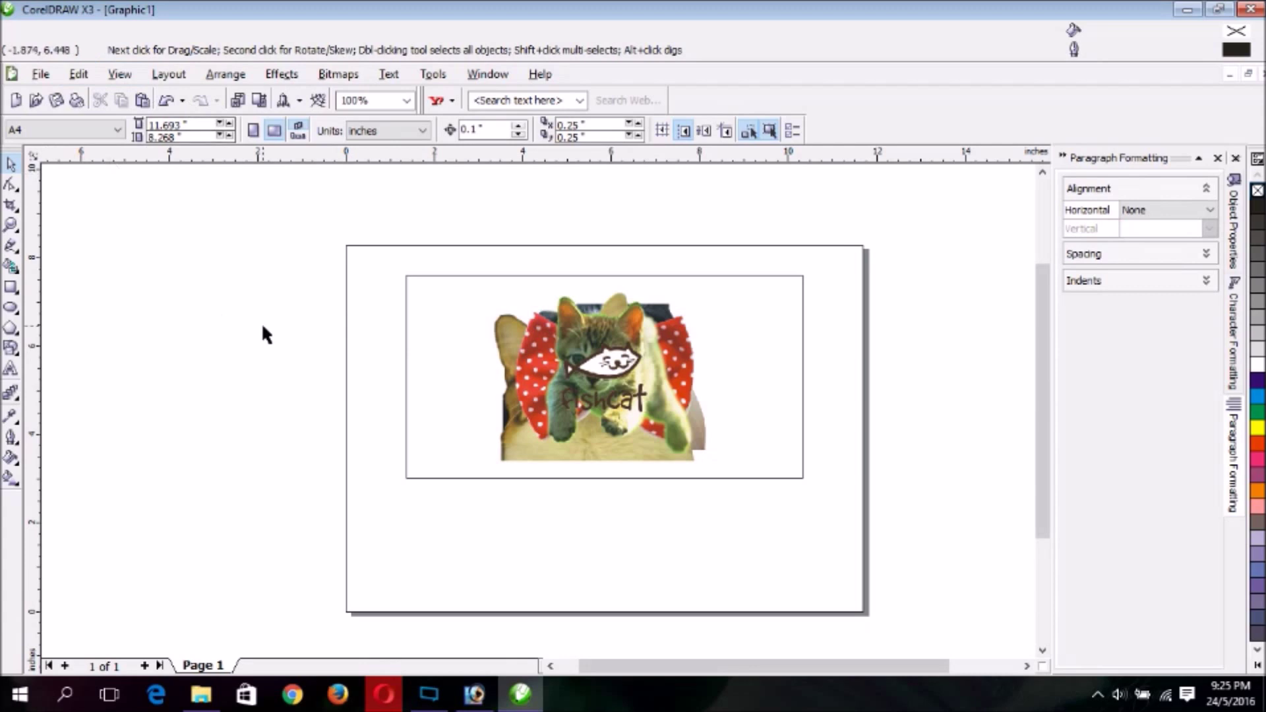
# Step: Import green-polka-dot-background.jpg from the Banner1 folder at full size and place it beside the rectangle
pyautogui.click(43, 75)
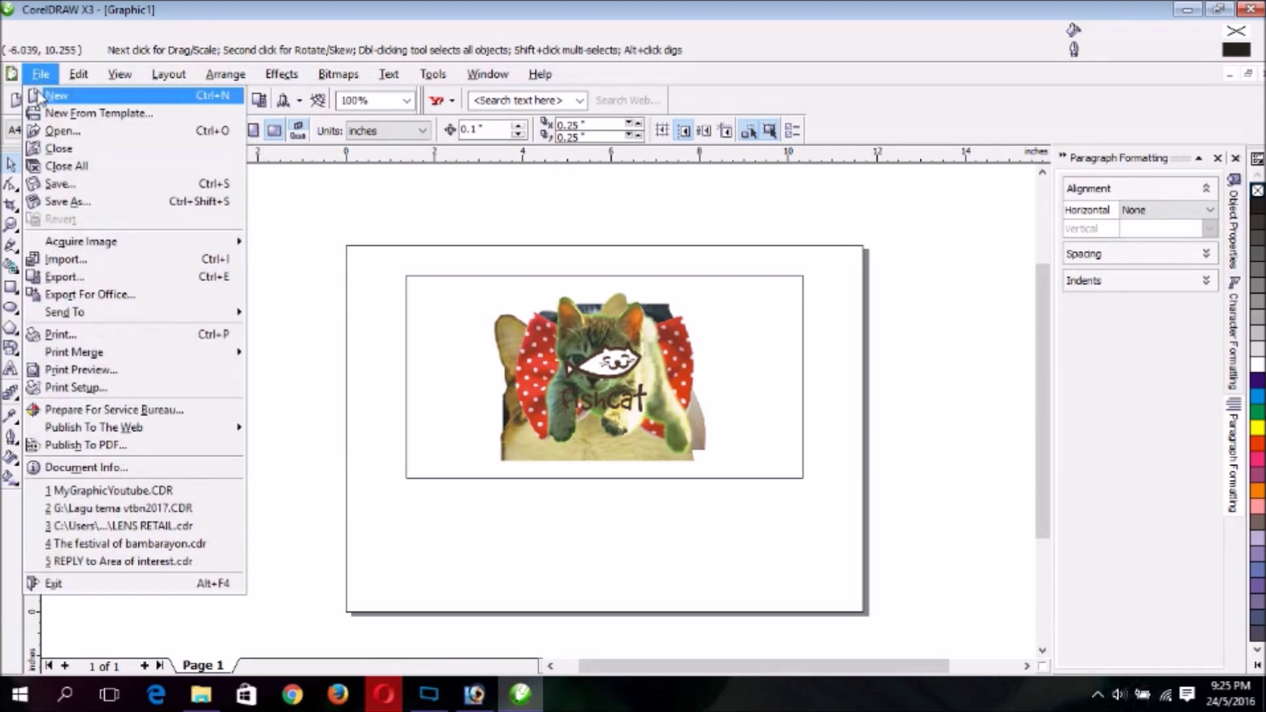
pyautogui.click(52, 259)
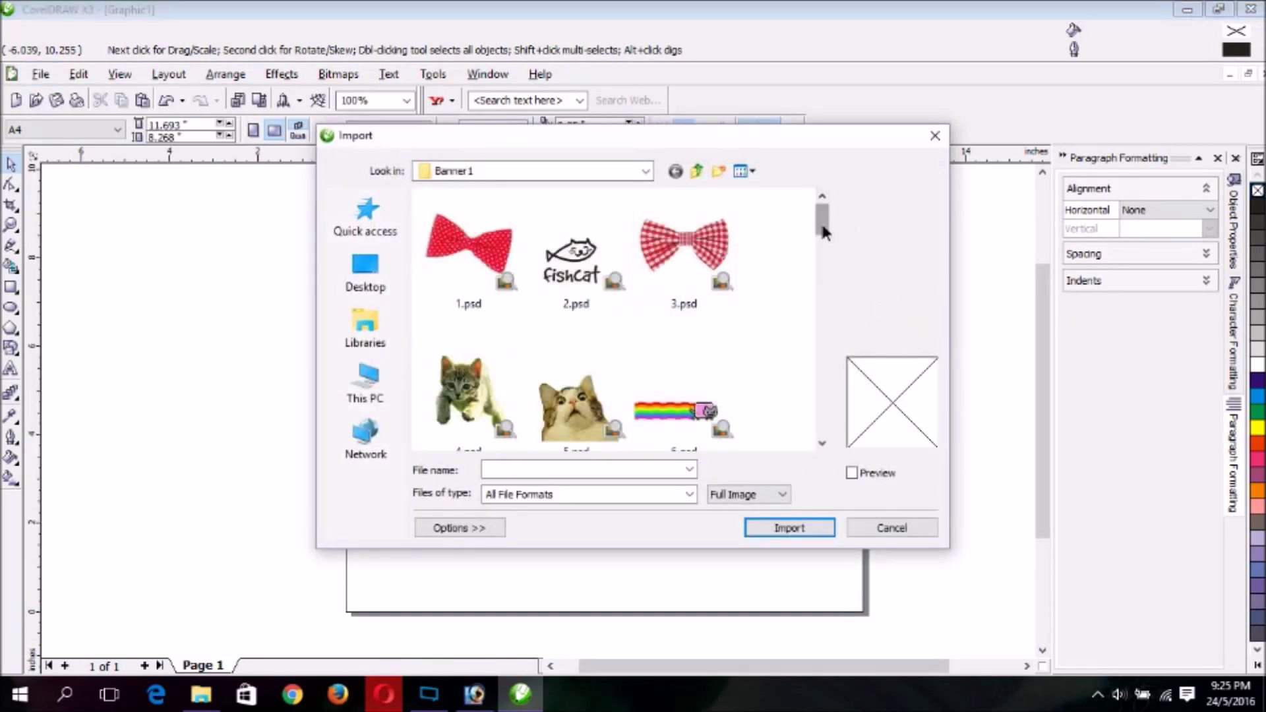
pyautogui.moveTo(822, 224); pyautogui.dragTo(762, 358)
pyautogui.click(471, 371)
pyautogui.click(787, 535)
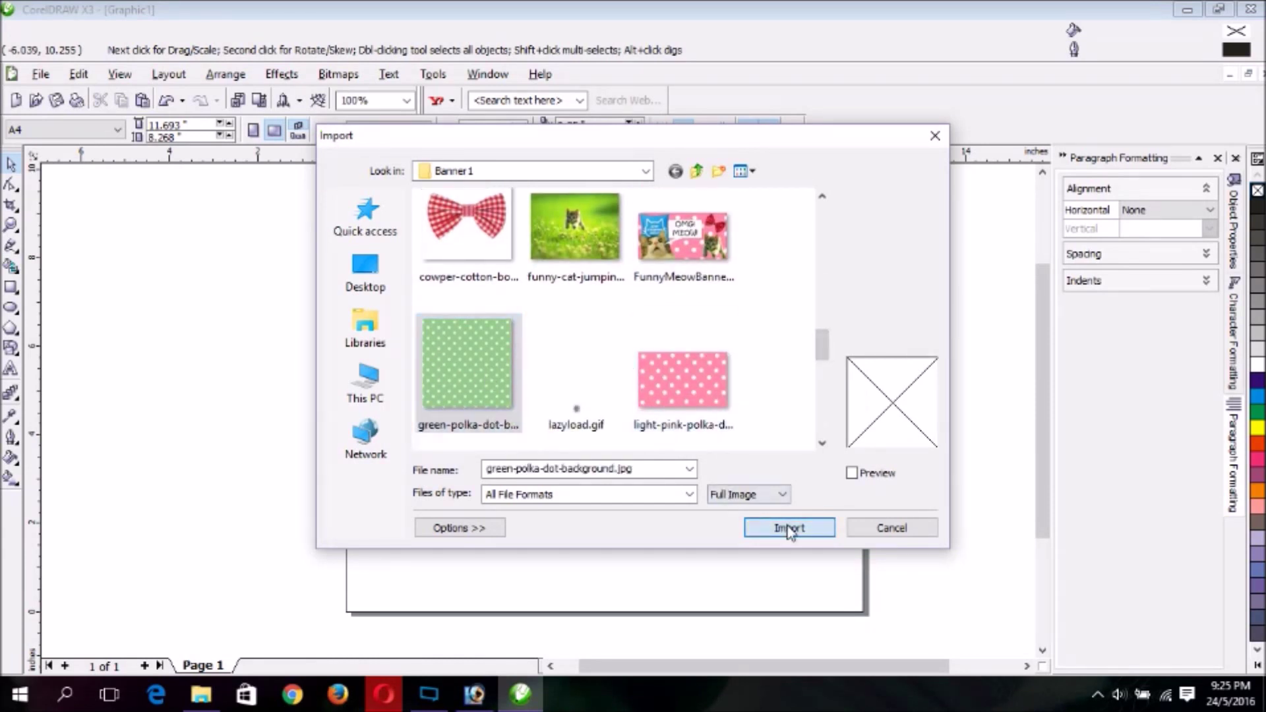
pyautogui.click(802, 369)
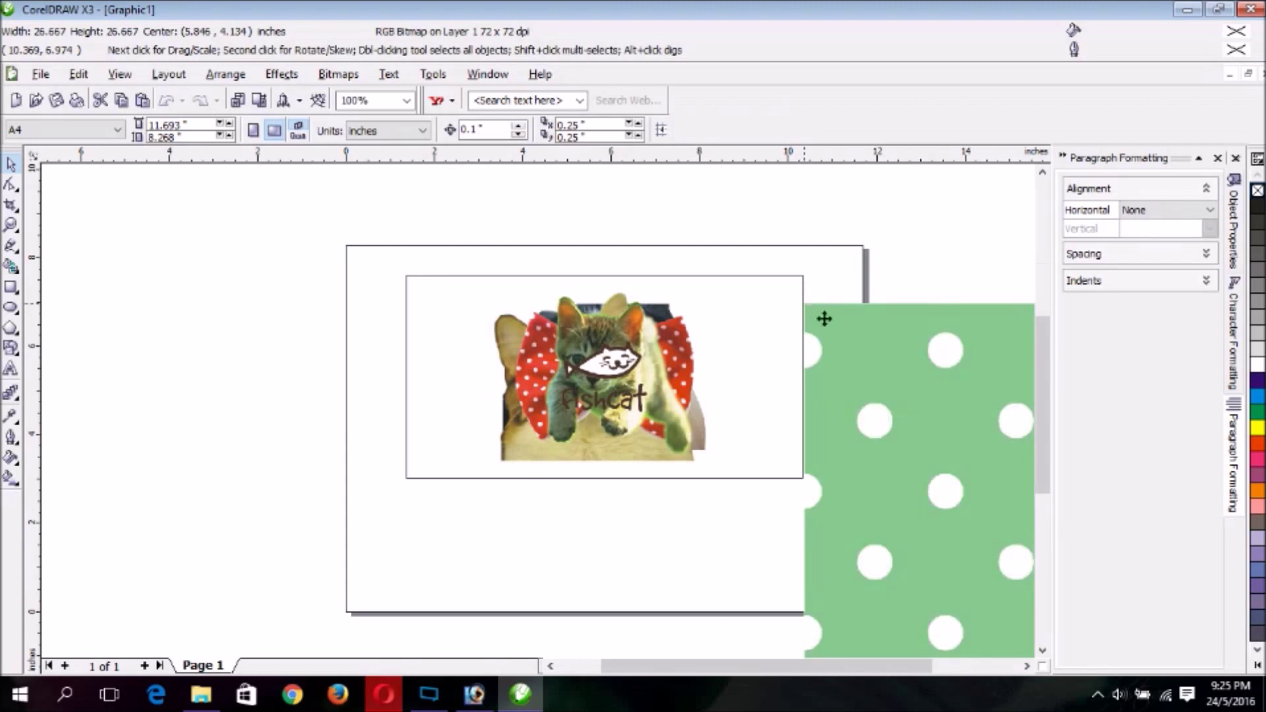
# Step: Shrink the green polka-dot background to about 10.88 inches square and move it partly over the rectangle
pyautogui.moveTo(910, 404); pyautogui.dragTo(345, 265)
pyautogui.moveTo(584, 354); pyautogui.dragTo(403, 190)
pyautogui.scroll(-2, 539, 411)
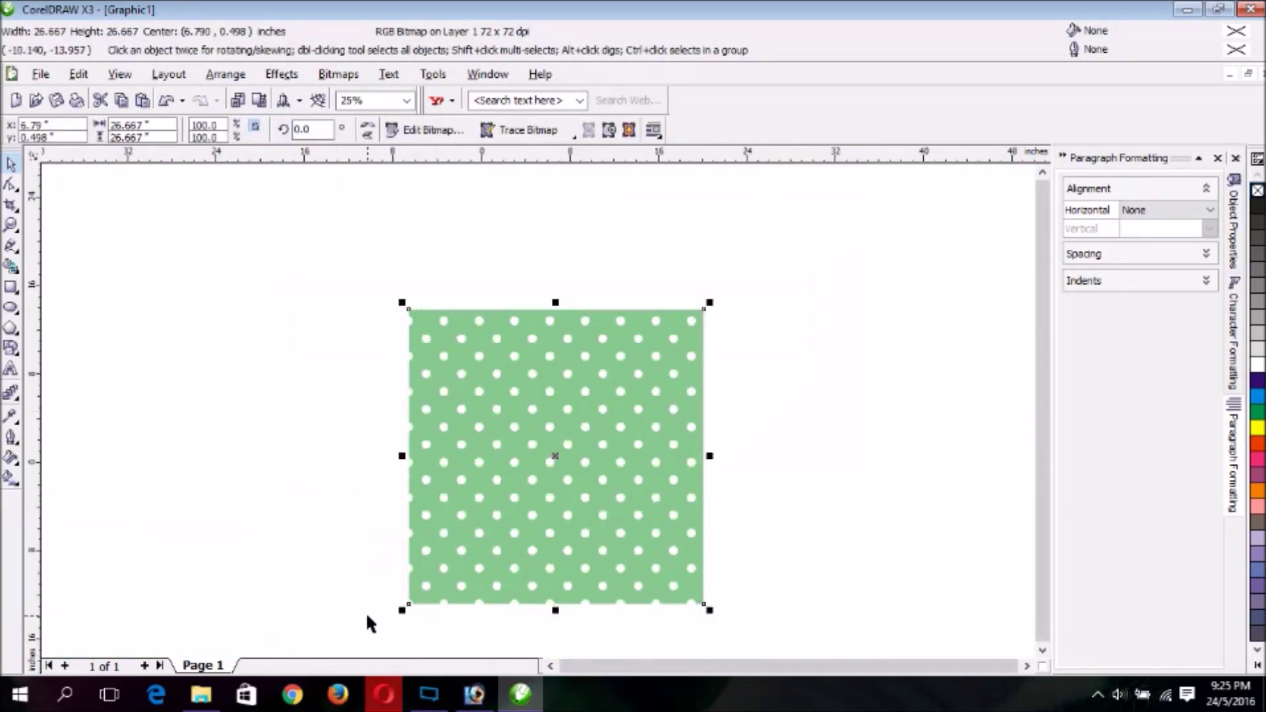
pyautogui.moveTo(402, 611); pyautogui.dragTo(551, 404)
pyautogui.scroll(1, 537, 411)
pyautogui.scroll(1, 538, 411)
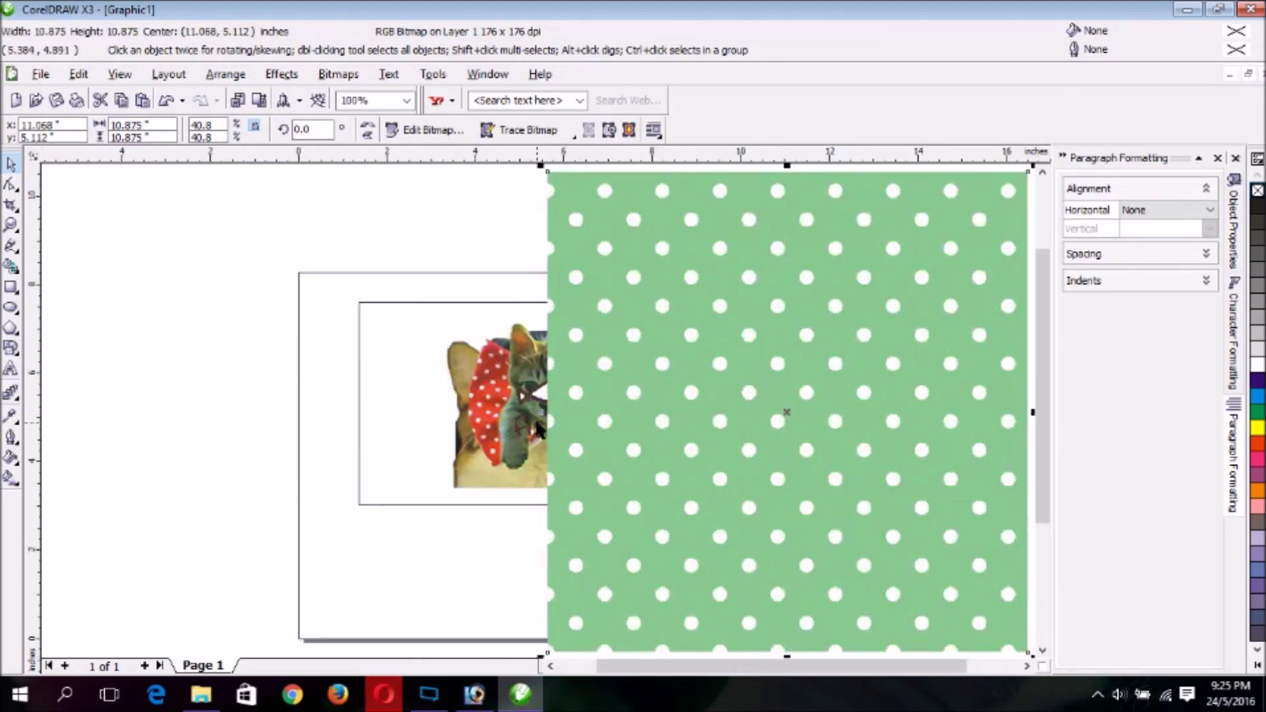
pyautogui.moveTo(772, 433); pyautogui.dragTo(694, 422)
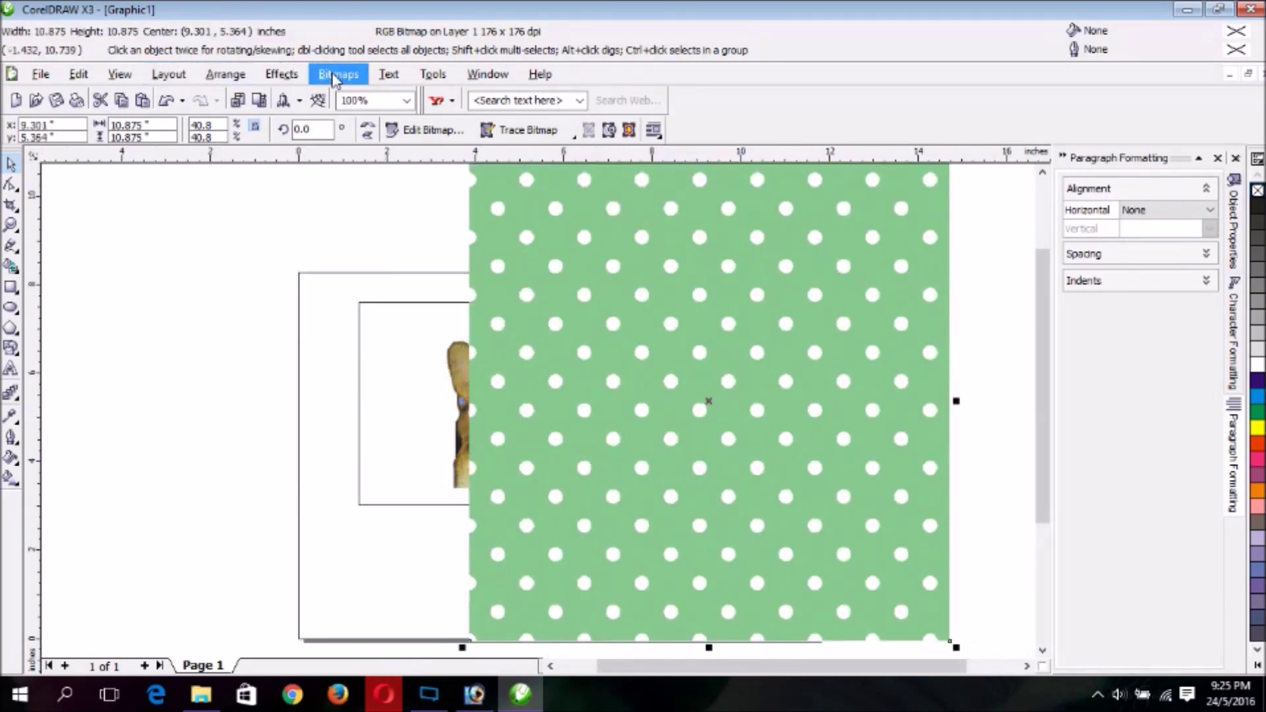
# Step: Place the green polka-dot background inside the rectangle with PowerClip
pyautogui.click(300, 77)
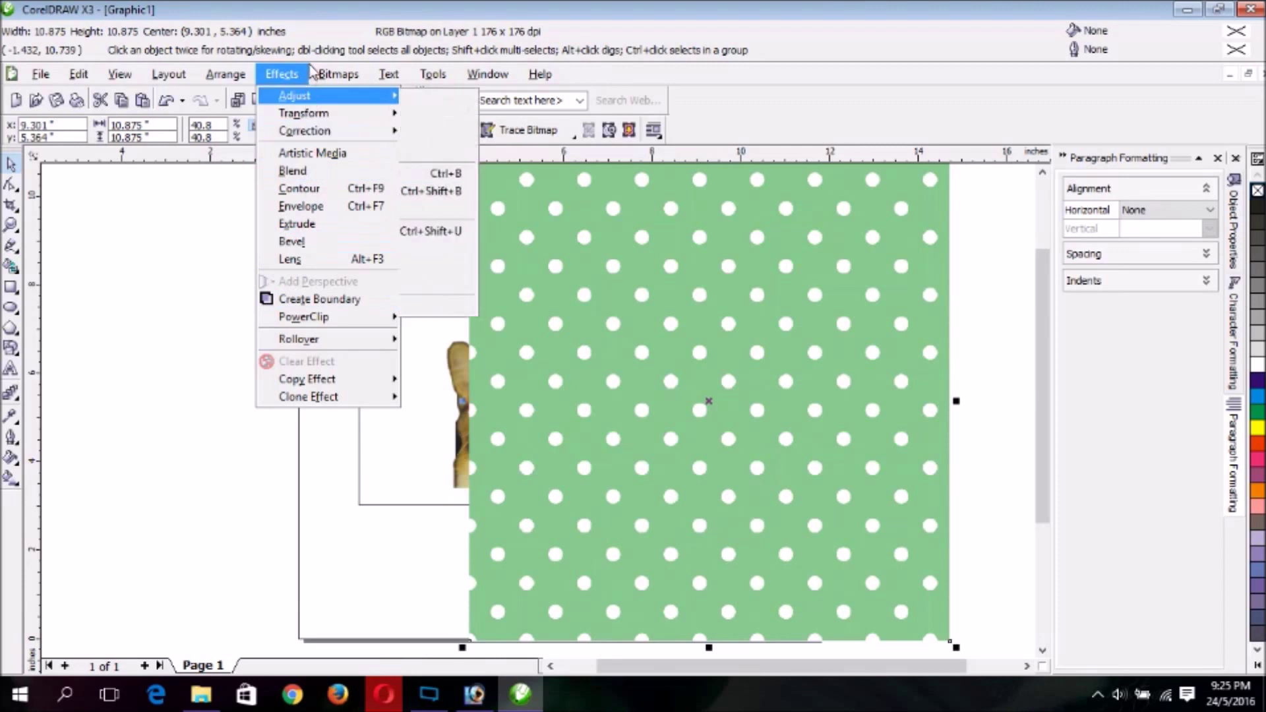
pyautogui.moveTo(319, 324)
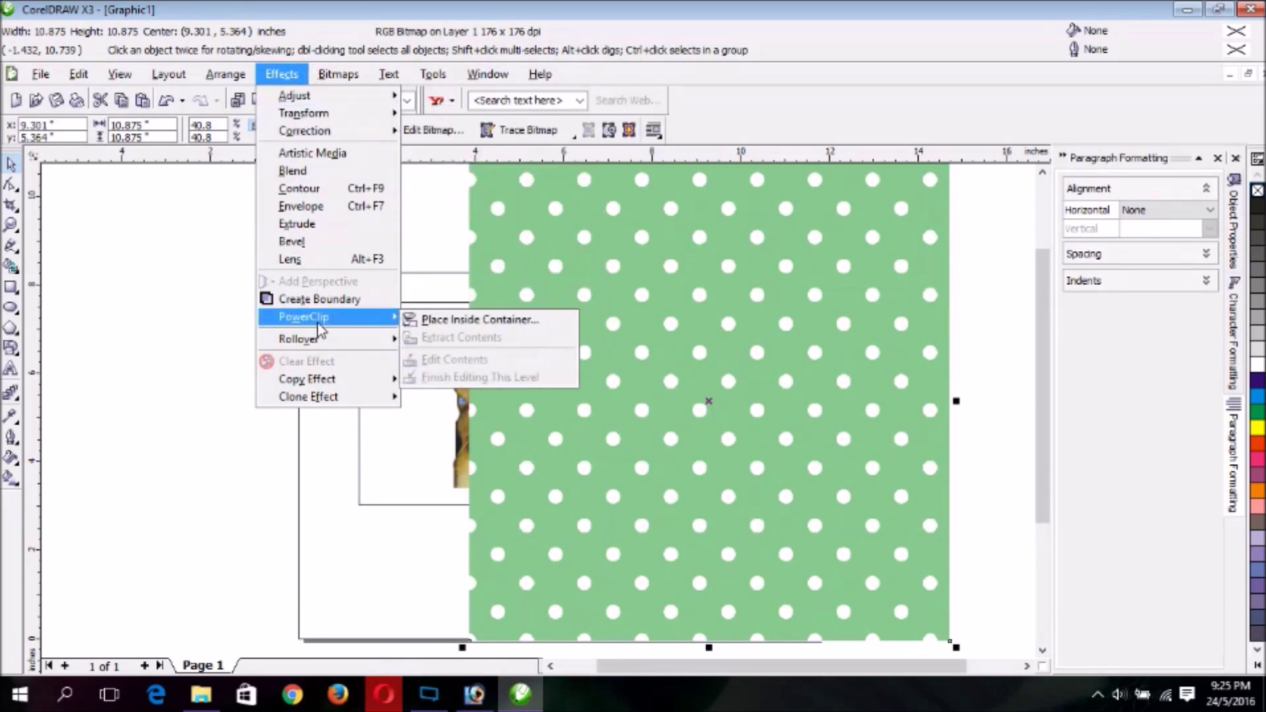
pyautogui.click(449, 323)
pyautogui.click(413, 386)
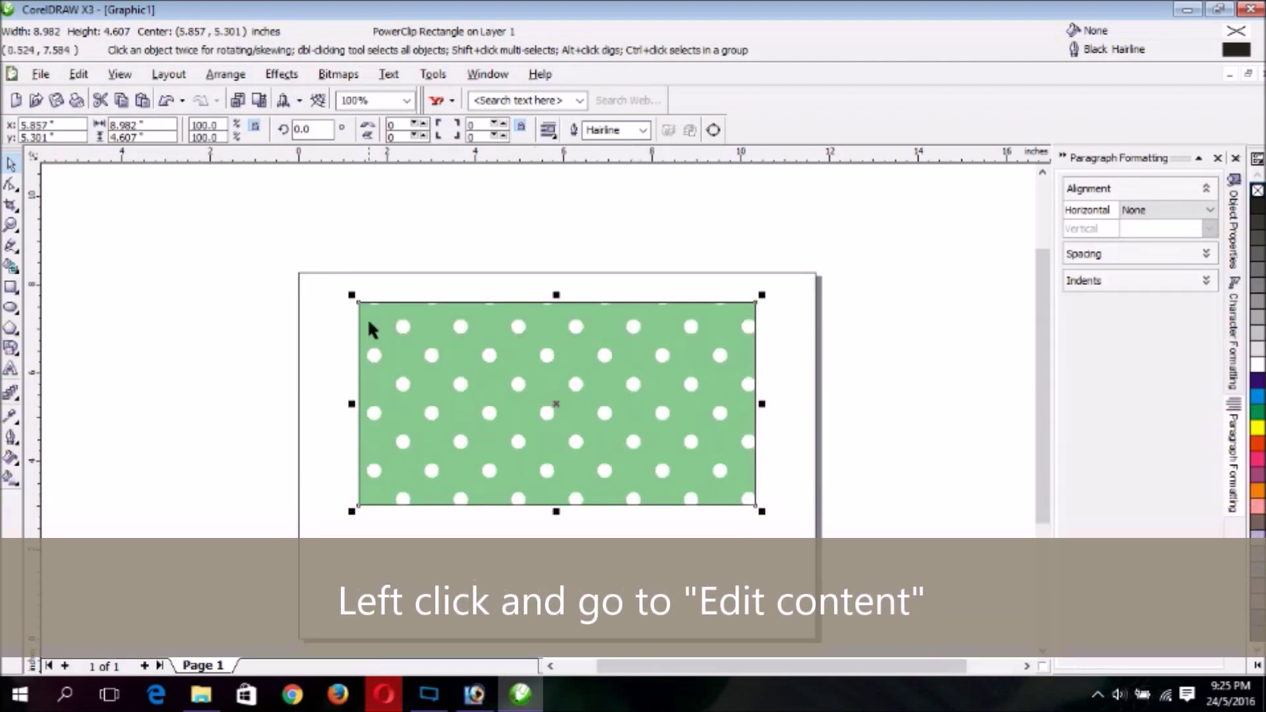
# Step: Shift the PowerClip rectangle slightly on the page and open its contents for editing
pyautogui.rightClick(587, 408)
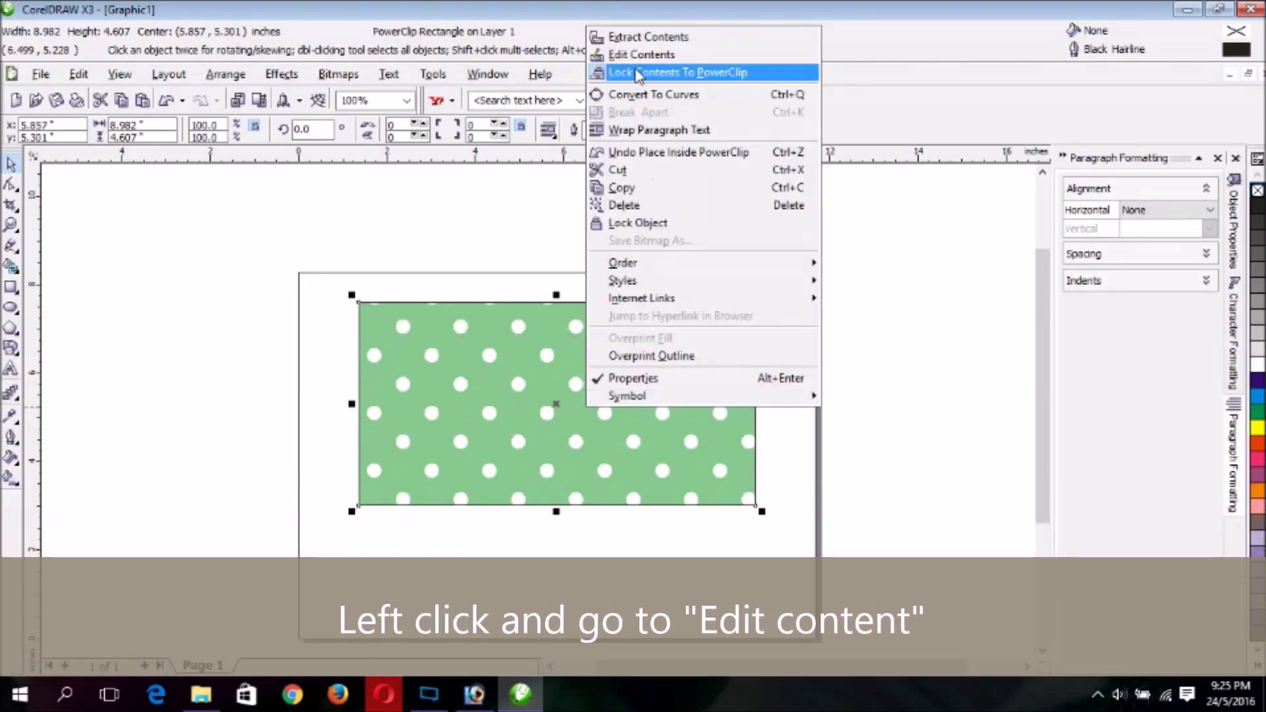
pyautogui.click(801, 524)
pyautogui.moveTo(569, 399)
pyautogui.mouseDown()
pyautogui.moveTo(522, 507)
pyautogui.moveTo(567, 399)
pyautogui.mouseUp()
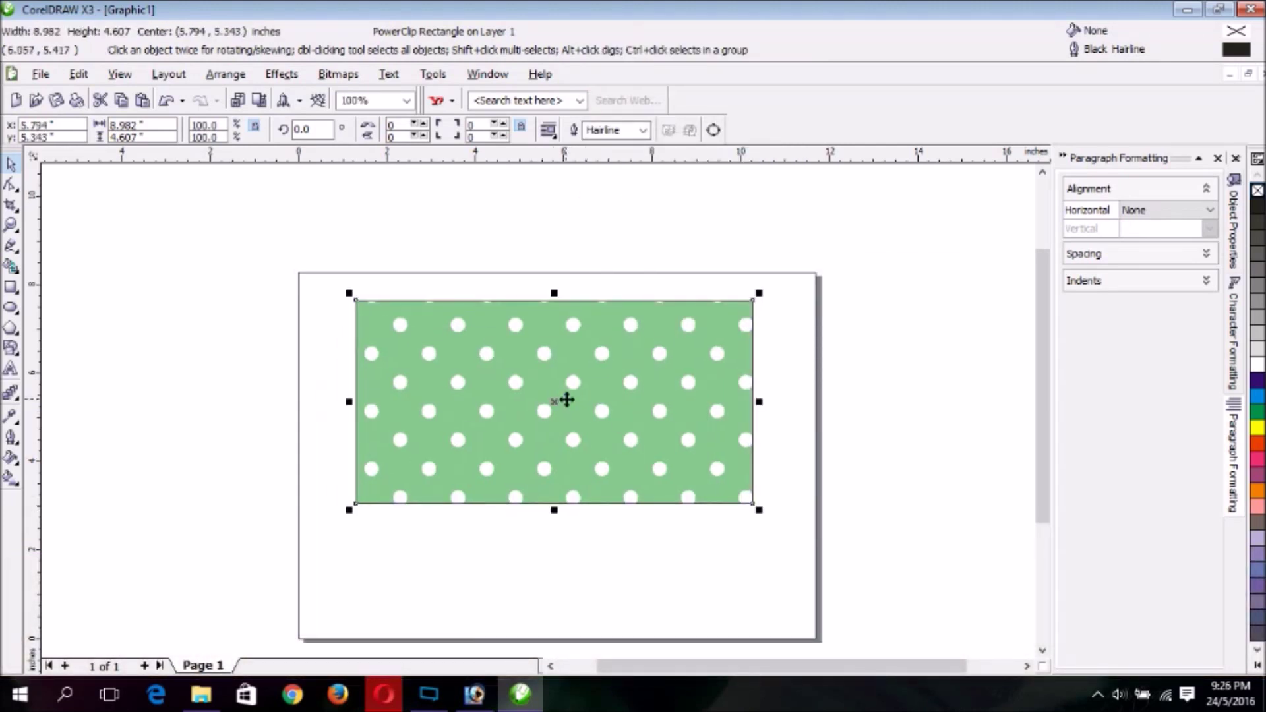
pyautogui.rightClick(573, 383)
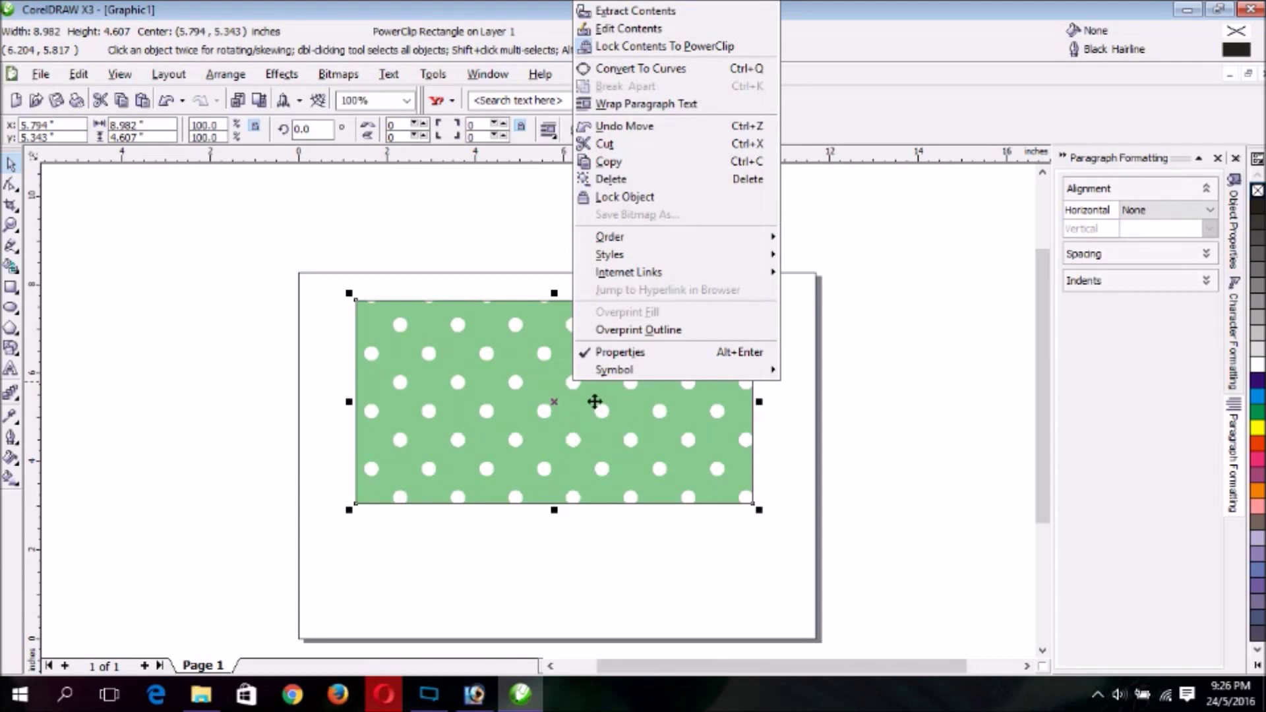
pyautogui.click(646, 30)
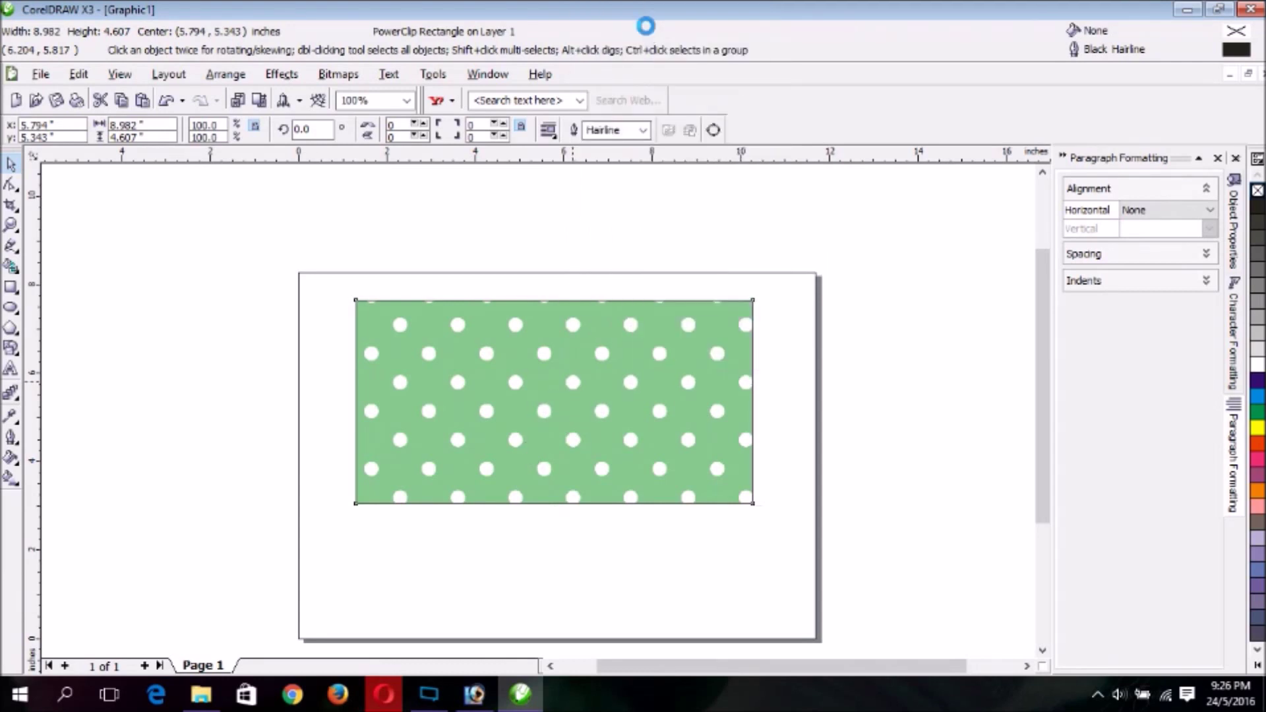
# Step: Spread the polka-dot background, fishcat logo and cat pictures around the outside of the rectangle
pyautogui.click(552, 429)
pyautogui.moveTo(552, 429); pyautogui.dragTo(836, 428)
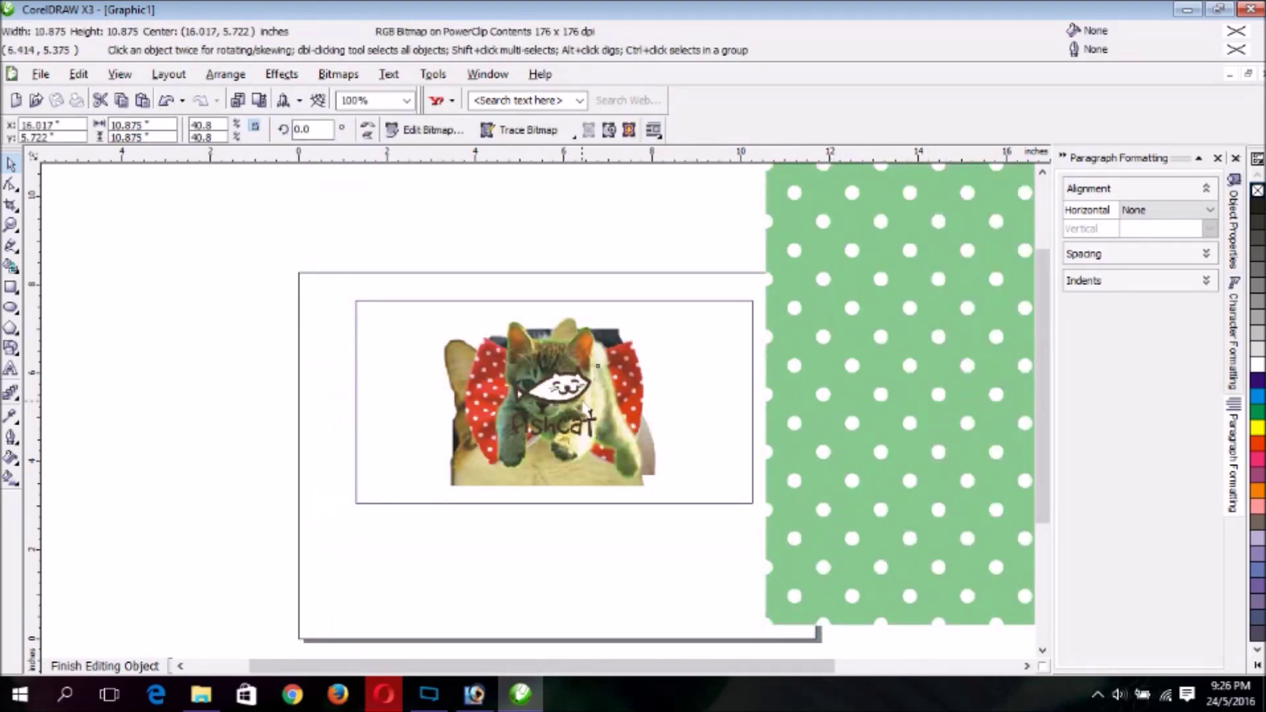
pyautogui.moveTo(557, 403); pyautogui.dragTo(293, 390)
pyautogui.moveTo(583, 385); pyautogui.dragTo(237, 247)
pyautogui.moveTo(562, 409); pyautogui.dragTo(652, 264)
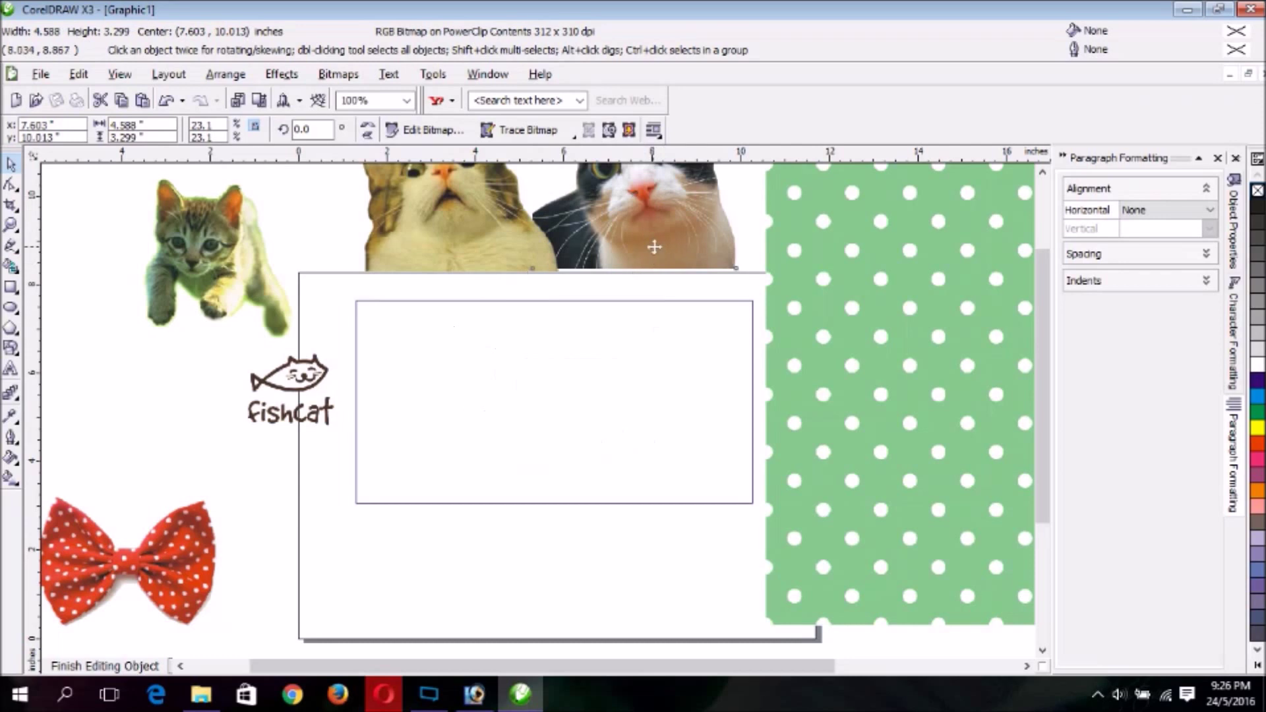
# Step: Move the polka-dot background back over the rectangle and scale it to about 9.97 inches square
pyautogui.moveTo(882, 393); pyautogui.dragTo(438, 412)
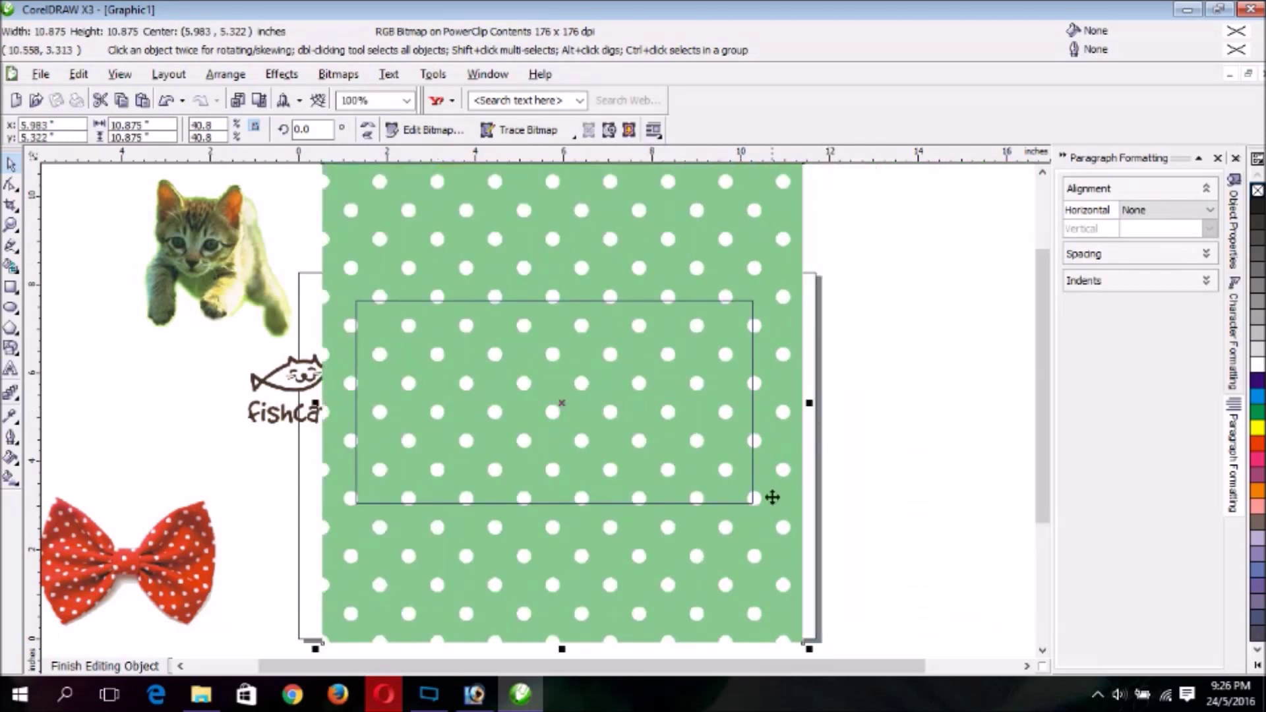
pyautogui.moveTo(765, 551); pyautogui.dragTo(758, 549)
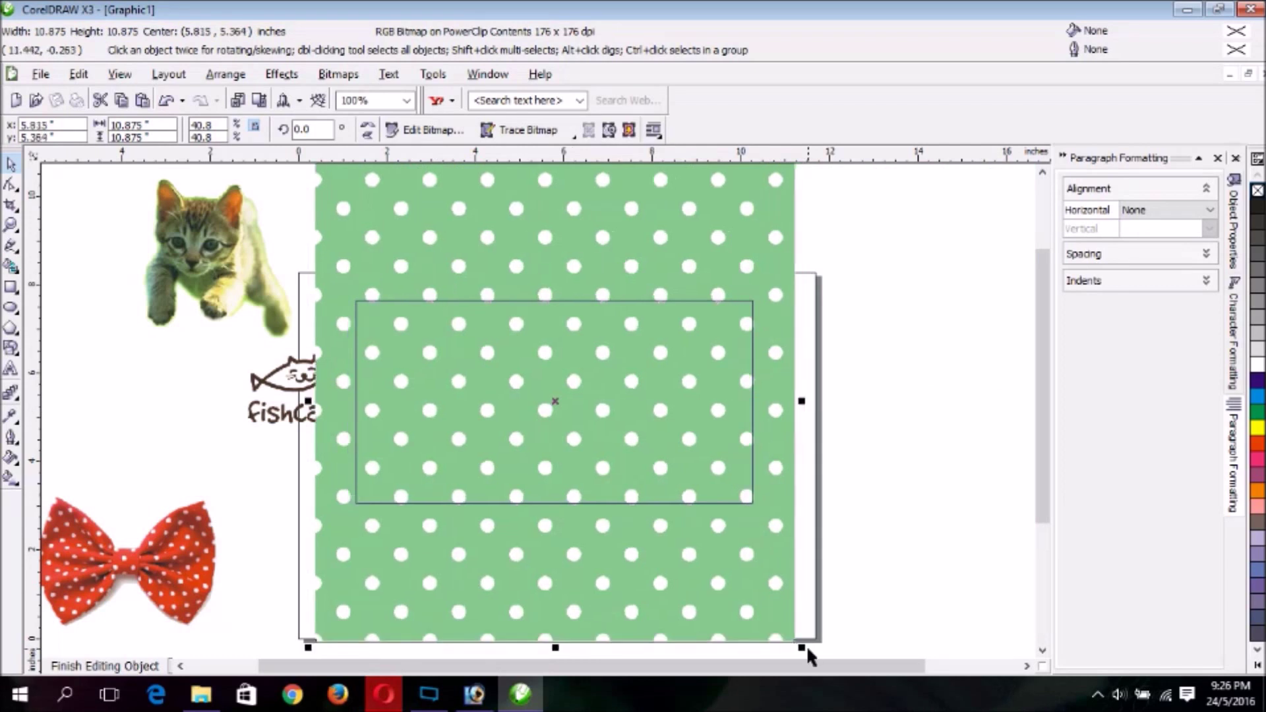
pyautogui.moveTo(801, 649); pyautogui.dragTo(674, 469)
pyautogui.moveTo(479, 256); pyautogui.dragTo(526, 340)
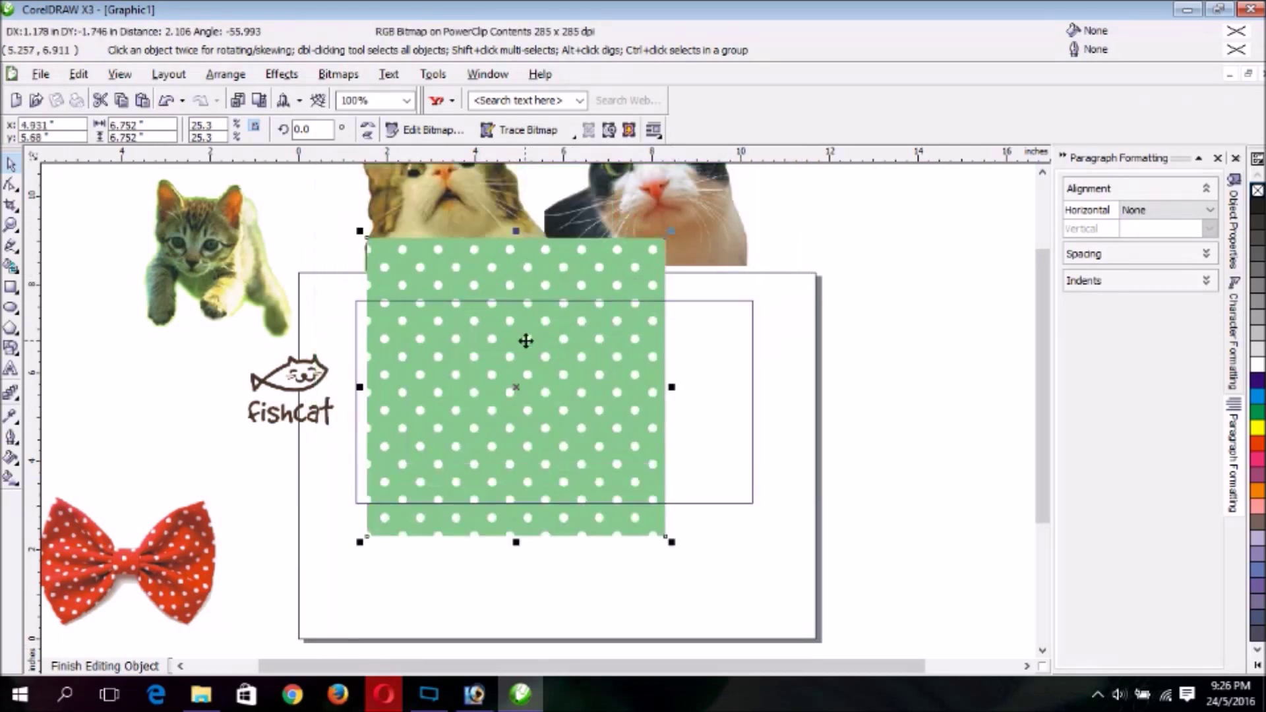
pyautogui.moveTo(670, 542); pyautogui.dragTo(785, 615)
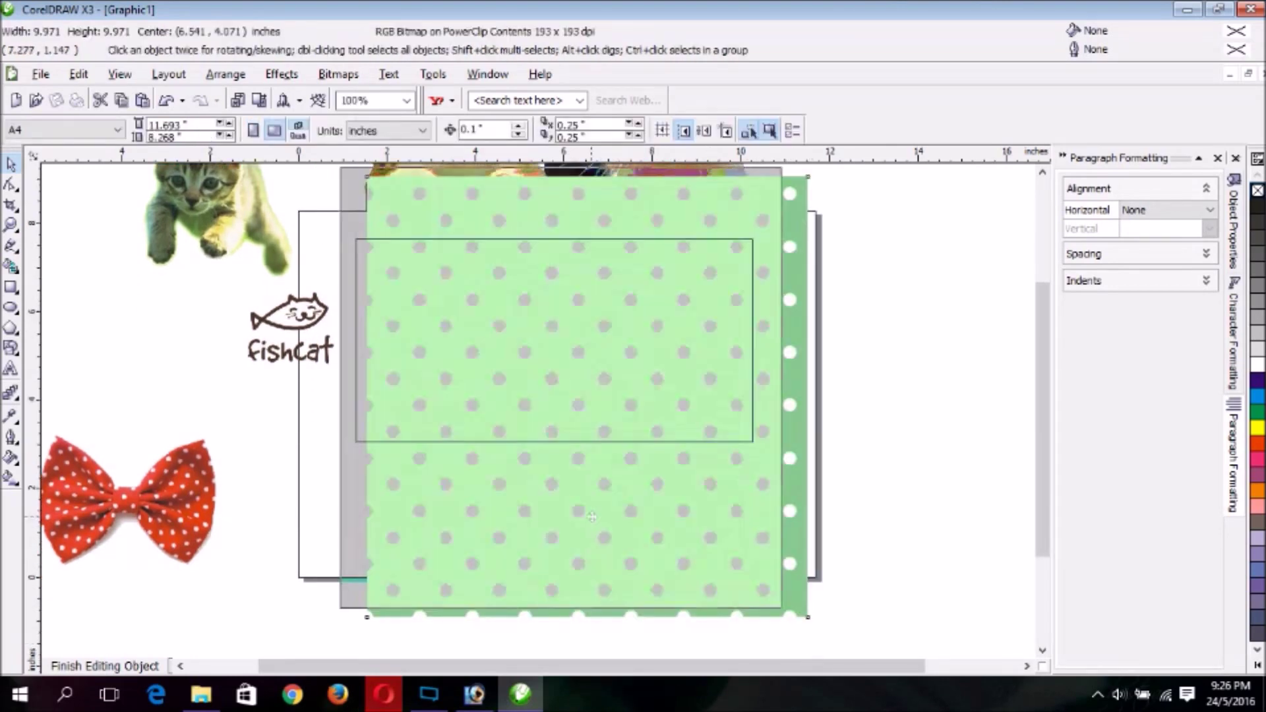
pyautogui.scroll(2, 1031, 195)
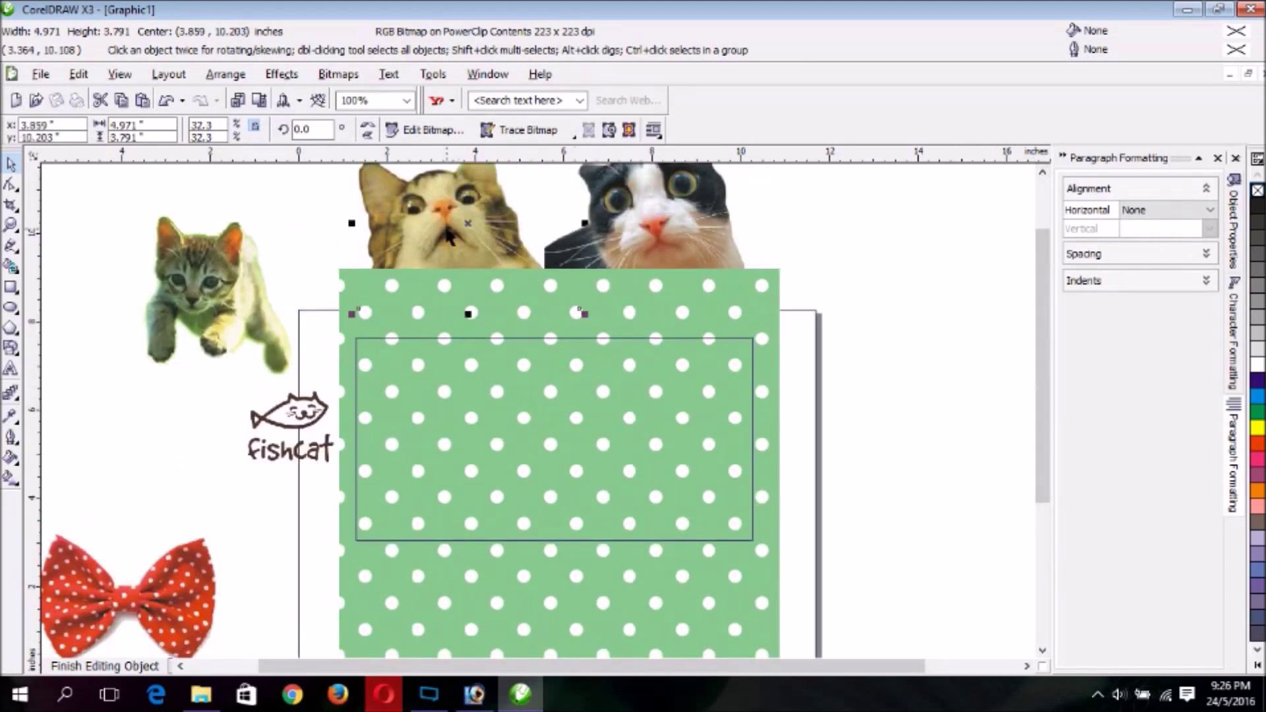
# Step: Bring the tabby cat to the front of the layer and place it in the rectangle's left half
pyautogui.moveTo(464, 215); pyautogui.dragTo(819, 402)
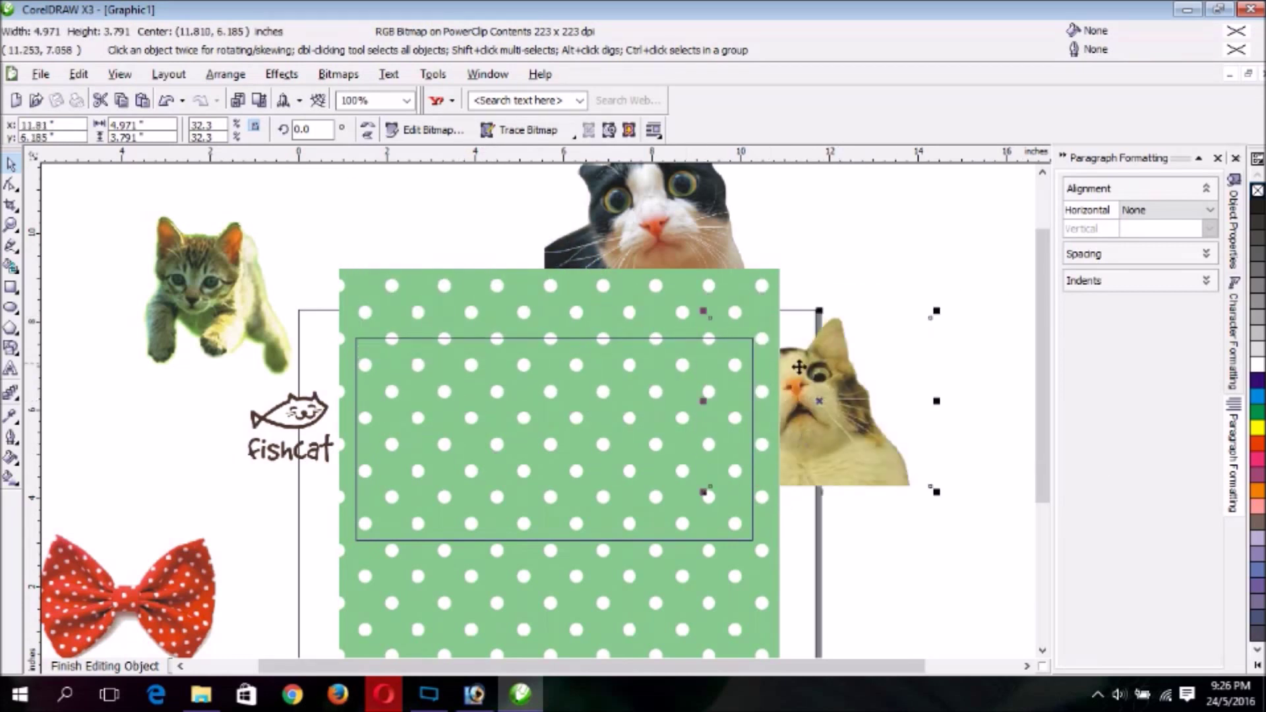
pyautogui.rightClick(847, 438)
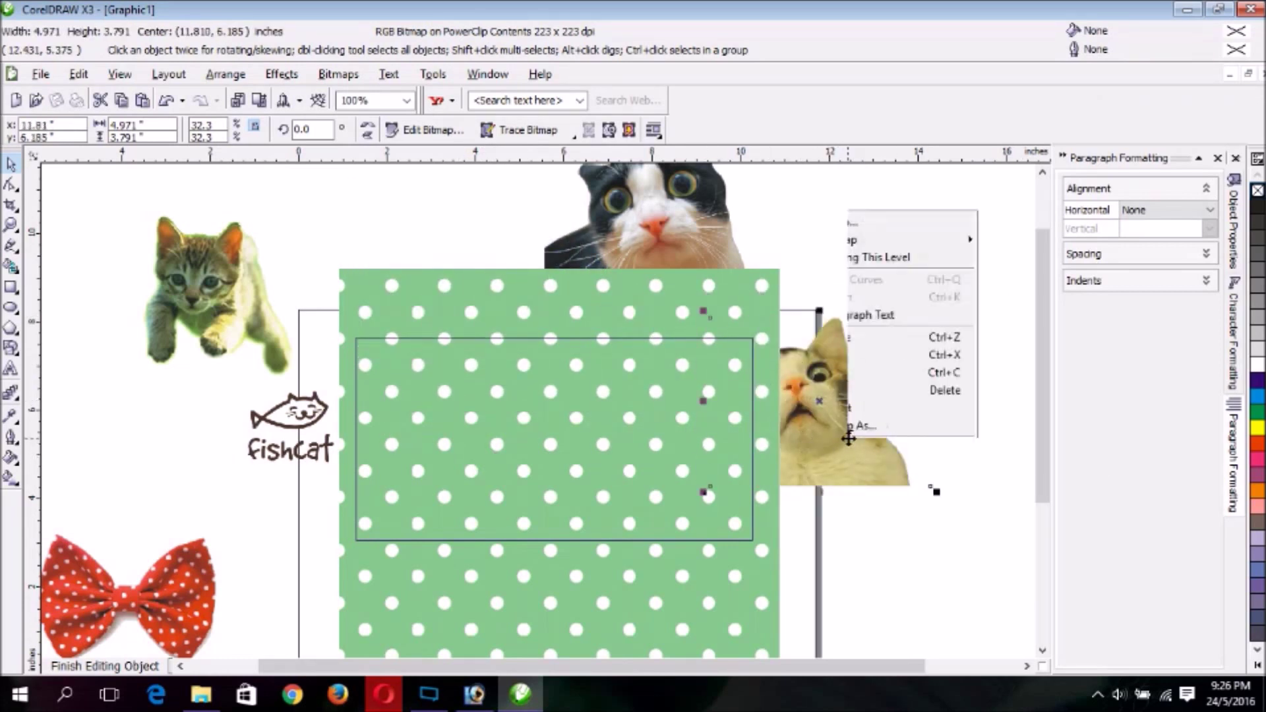
pyautogui.moveTo(884, 311)
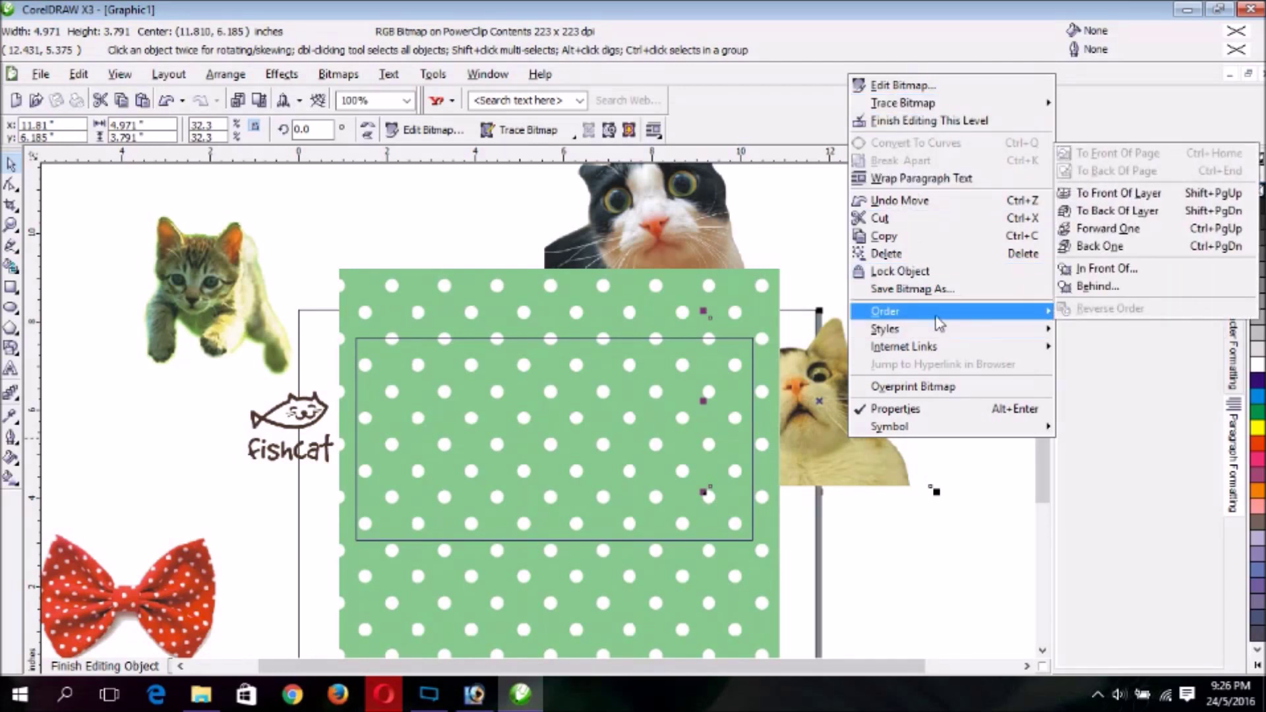
pyautogui.click(1144, 193)
pyautogui.moveTo(818, 396); pyautogui.dragTo(507, 402)
# Step: Bring the black-and-white cat to the front of the layer and place it at the rectangle's right side
pyautogui.rightClick(666, 199)
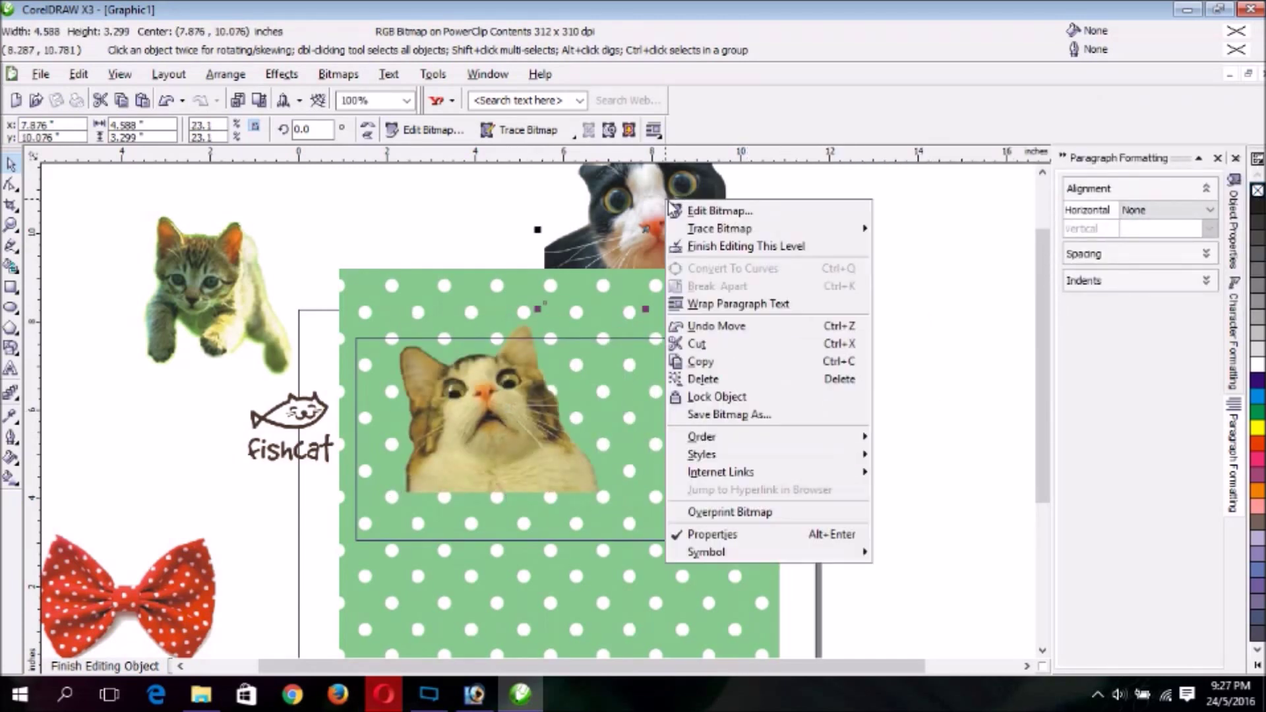
pyautogui.moveTo(746, 443)
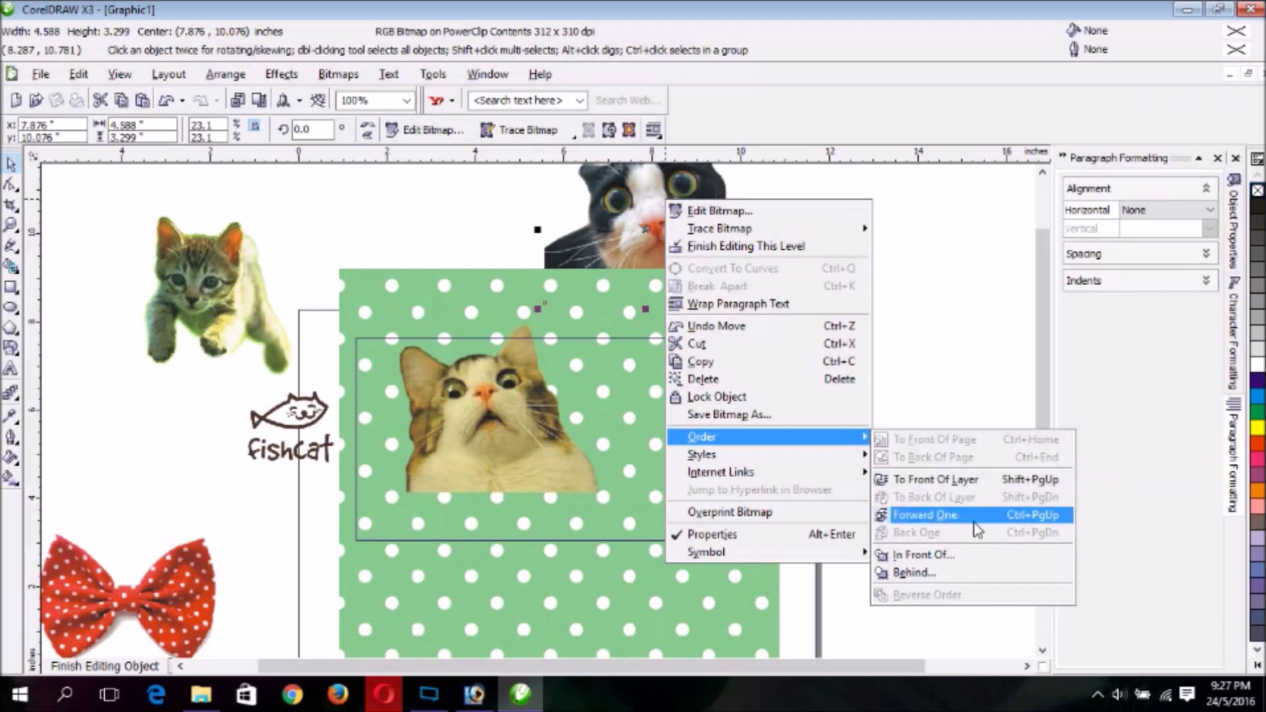
pyautogui.click(951, 477)
pyautogui.moveTo(695, 213); pyautogui.dragTo(740, 407)
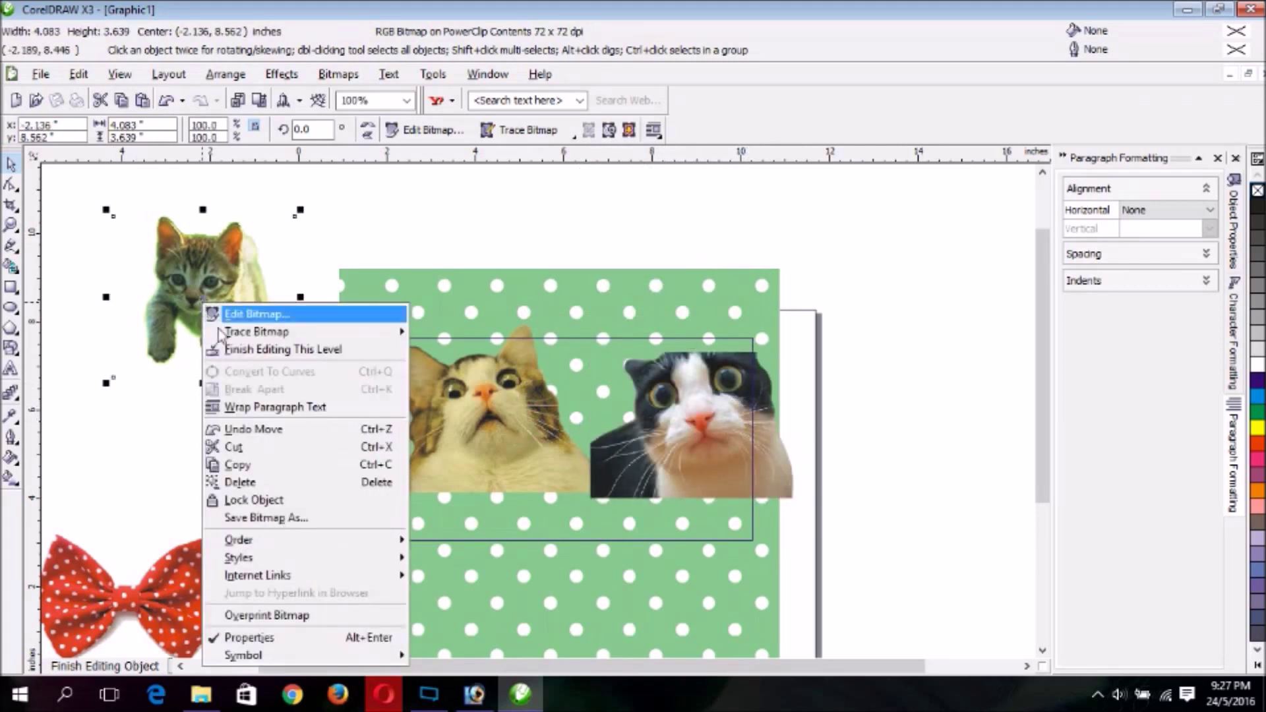
# Step: Bring the kitten to the front of the layer and place it over the rectangle's upper edge between the two cats
pyautogui.moveTo(277, 548)
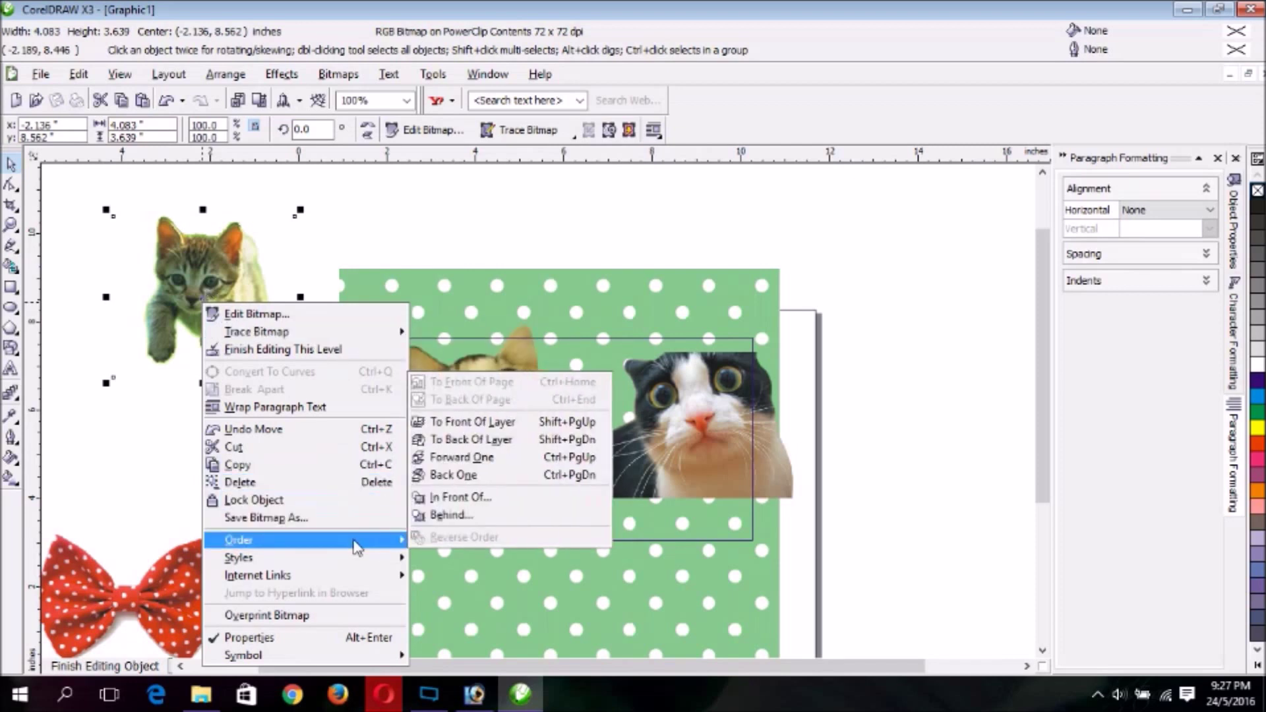
pyautogui.click(534, 422)
pyautogui.moveTo(193, 309); pyautogui.dragTo(602, 325)
# Step: Move the fishcat logo to the rectangle's left edge, shifting the background aside, and bring the logo to the front of the layer
pyautogui.moveTo(307, 462); pyautogui.dragTo(416, 450)
pyautogui.rightClick(415, 451)
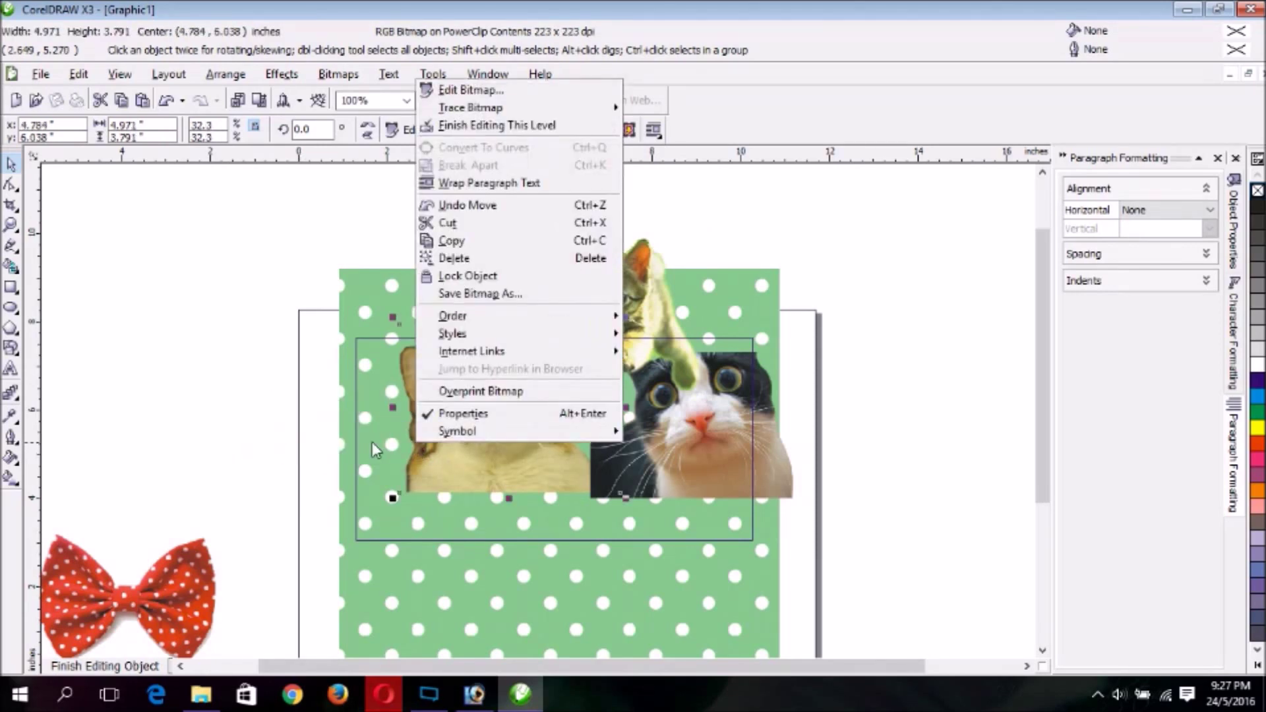
pyautogui.click(342, 457)
pyautogui.moveTo(351, 469); pyautogui.dragTo(478, 447)
pyautogui.click(372, 439)
pyautogui.rightClick(370, 432)
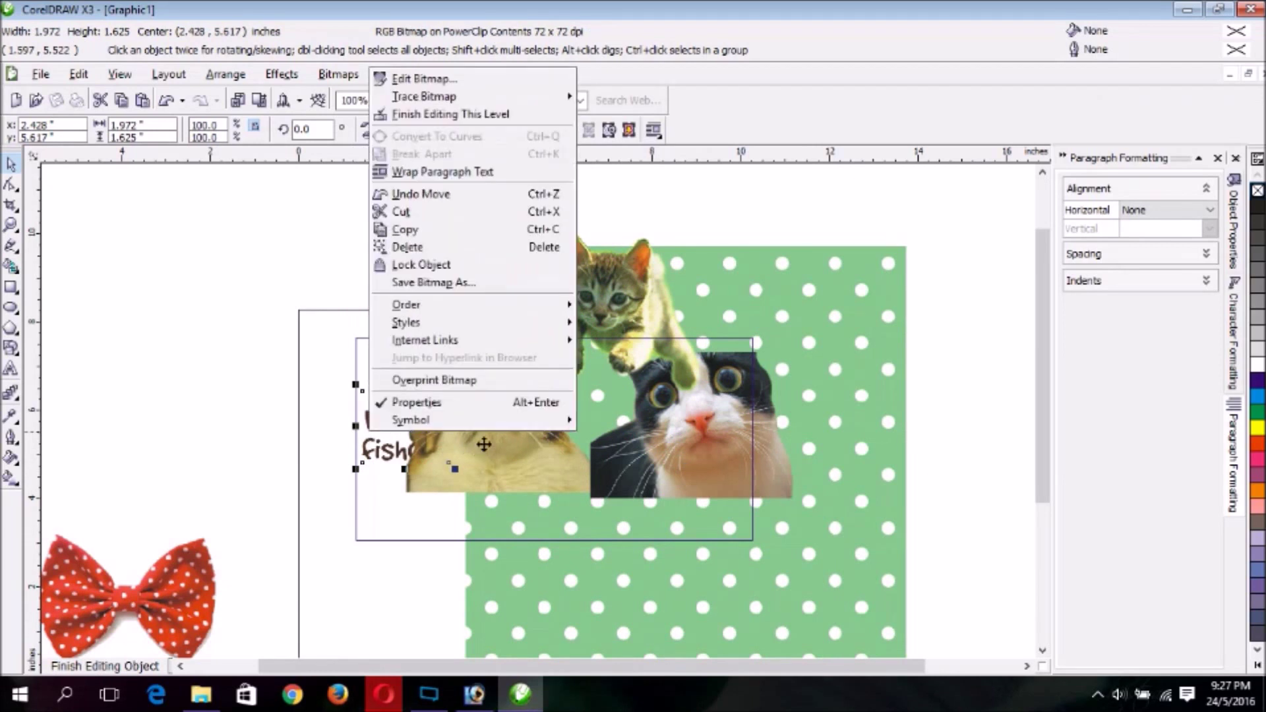
pyautogui.moveTo(467, 310)
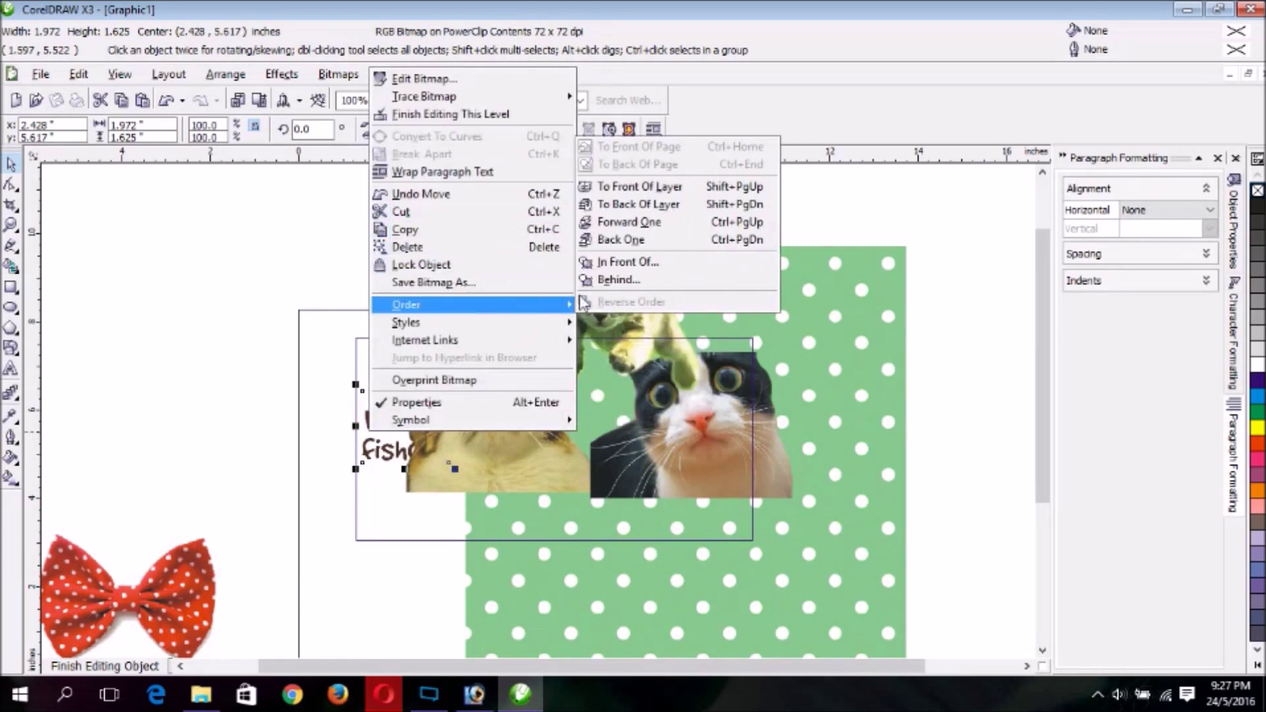
pyautogui.click(673, 191)
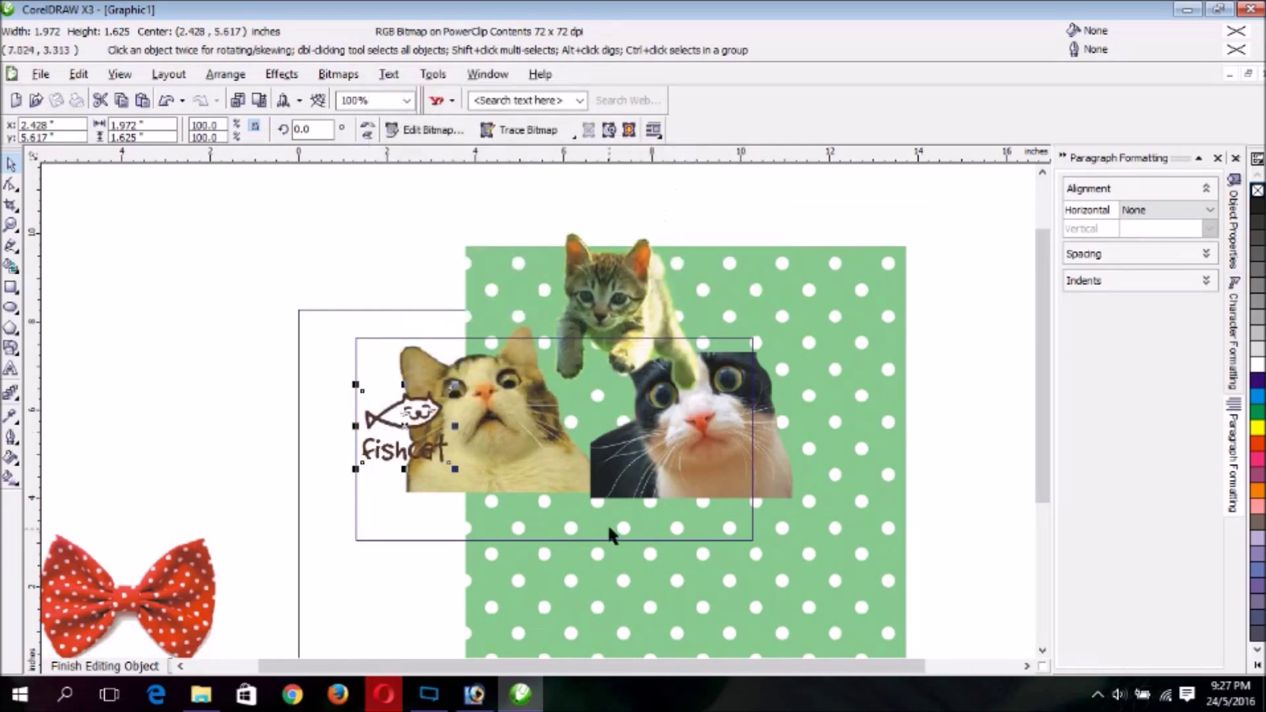
# Step: Bring the red bow tie to the front of the layer and move it to the right of the page
pyautogui.rightClick(178, 606)
pyautogui.moveTo(271, 488)
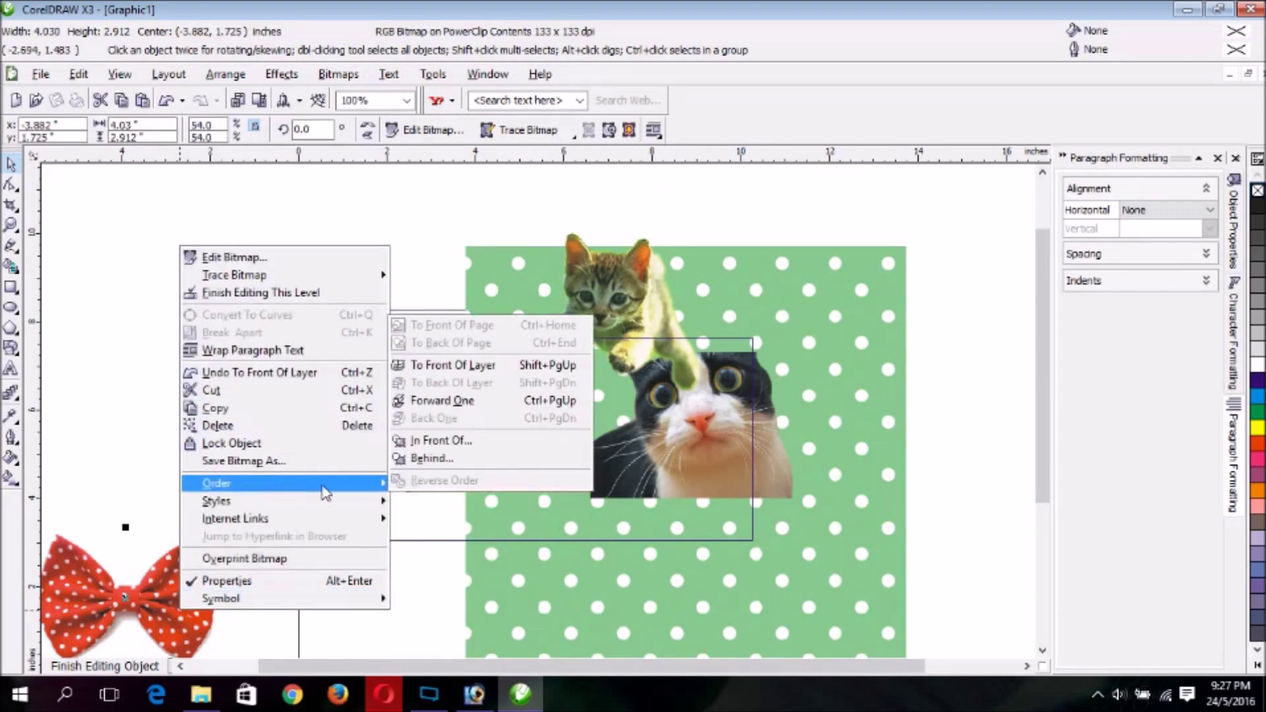
pyautogui.click(553, 364)
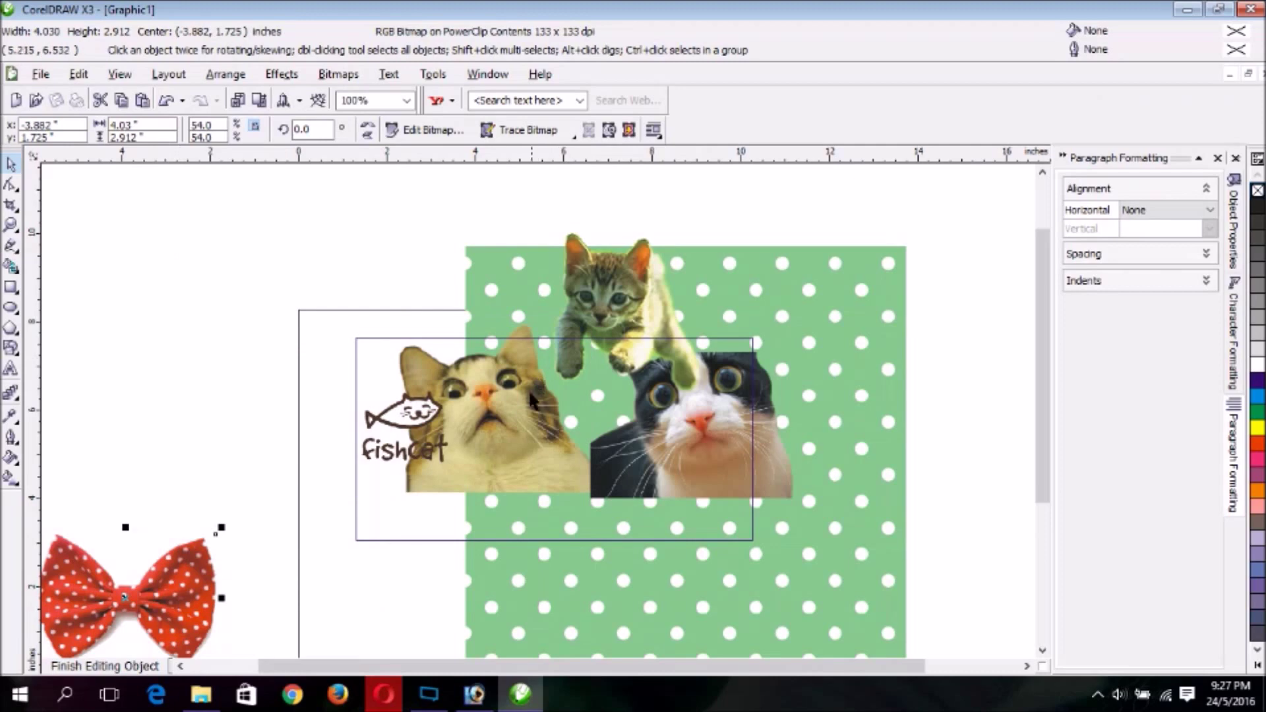
pyautogui.moveTo(133, 597); pyautogui.dragTo(939, 322)
# Step: Move the polka-dot background back so that it covers the whole rectangle
pyautogui.click(825, 508)
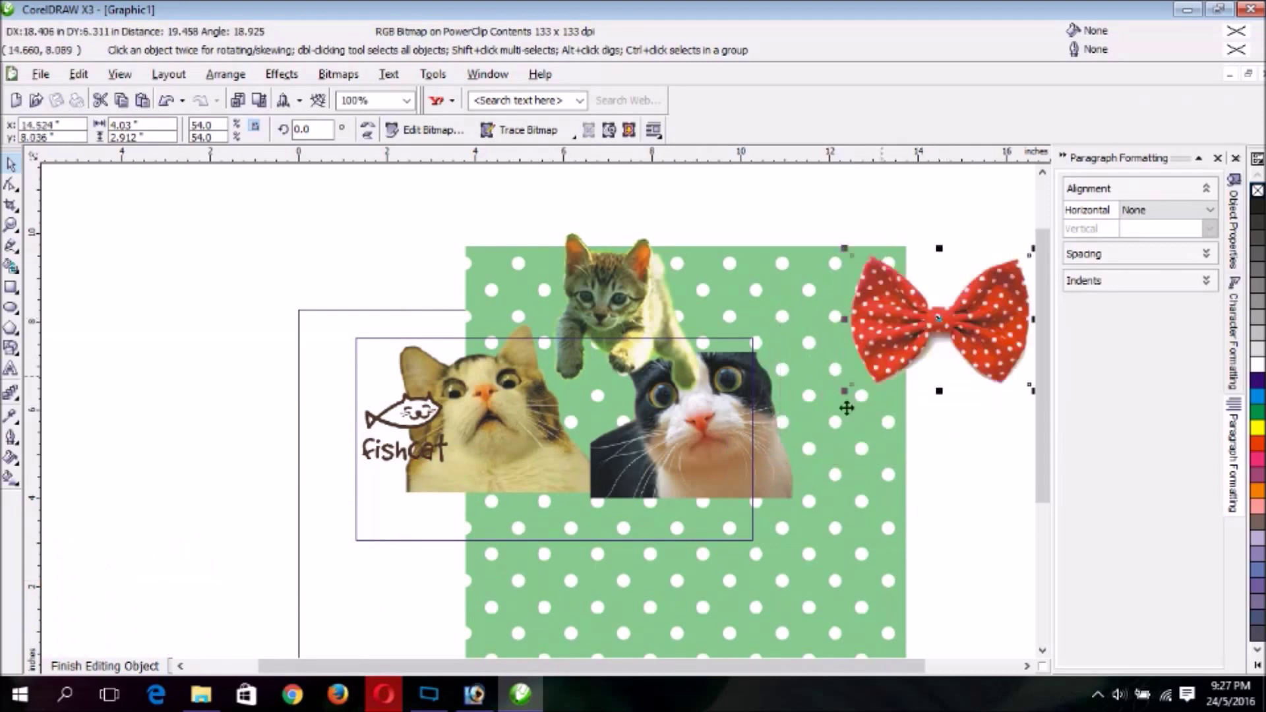
pyautogui.moveTo(851, 507); pyautogui.dragTo(716, 521)
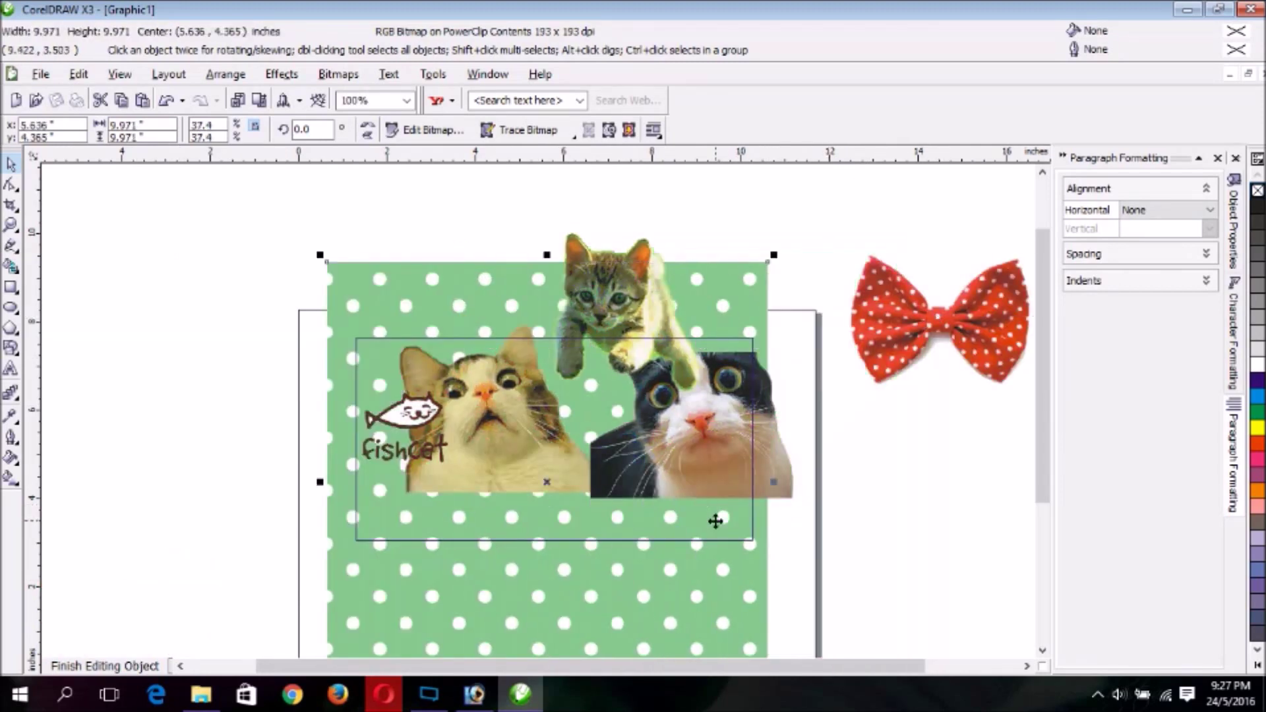
pyautogui.moveTo(677, 594); pyautogui.dragTo(680, 592)
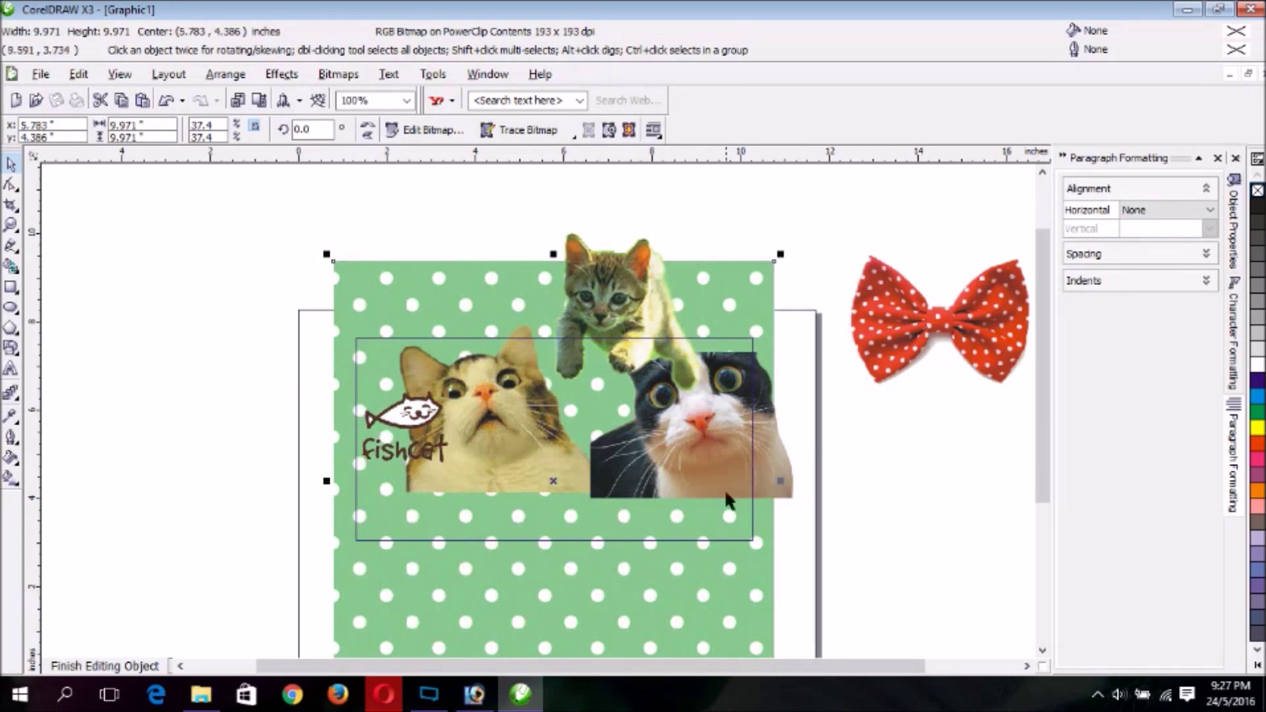
# Step: Move the kitten and fishcat logo outside the rectangle and place the tabby cat in its lower-left corner
pyautogui.moveTo(600, 305); pyautogui.dragTo(819, 285)
pyautogui.moveTo(404, 432); pyautogui.dragTo(225, 409)
pyautogui.moveTo(507, 426); pyautogui.dragTo(459, 482)
# Step: Enlarge the black-and-white cat to about 6.46 by 4.65 inches and fit it against the rectangle's right side
pyautogui.click(729, 464)
pyautogui.moveTo(723, 453); pyautogui.dragTo(697, 451)
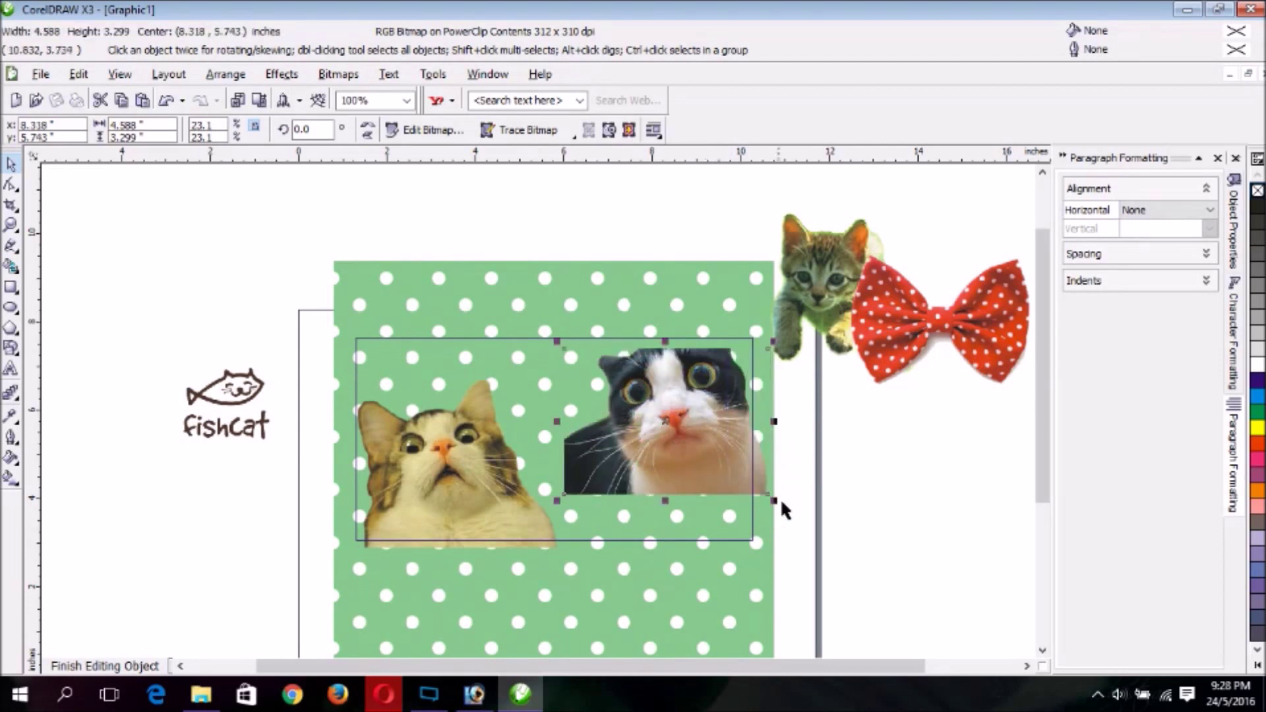
pyautogui.moveTo(771, 499); pyautogui.dragTo(829, 596)
pyautogui.moveTo(704, 496); pyautogui.dragTo(676, 491)
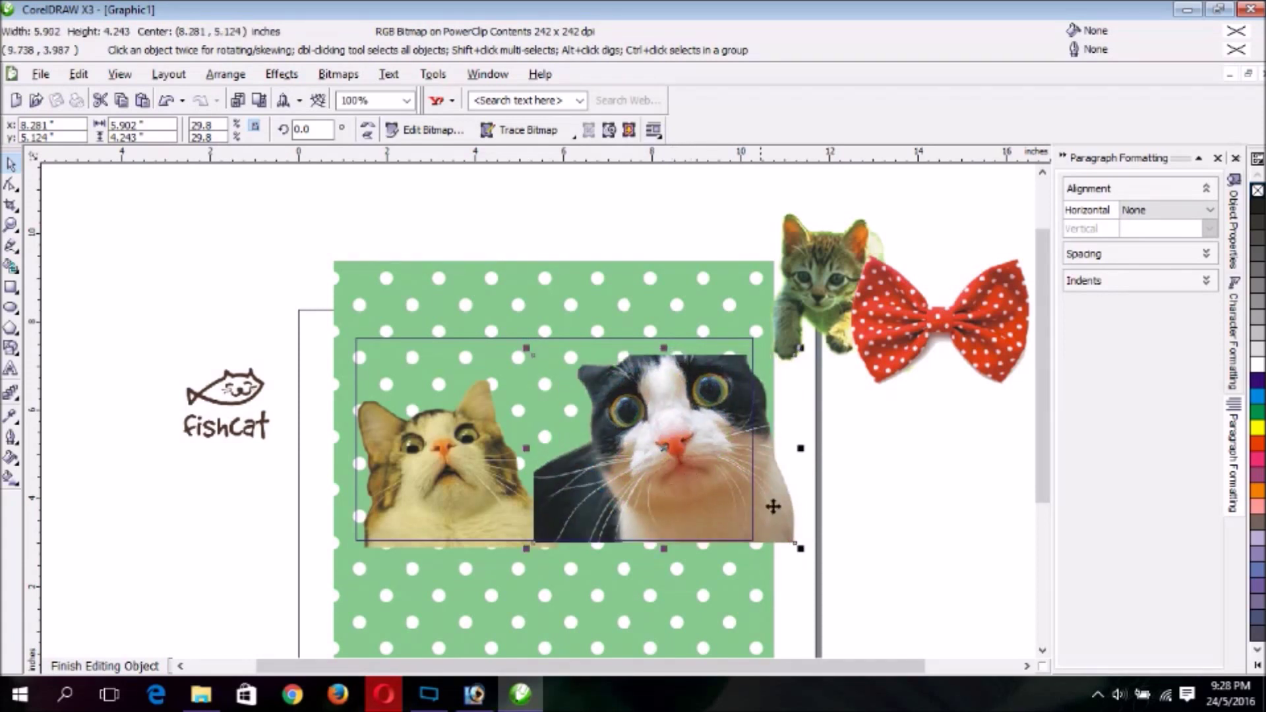
pyautogui.moveTo(800, 346); pyautogui.dragTo(830, 314)
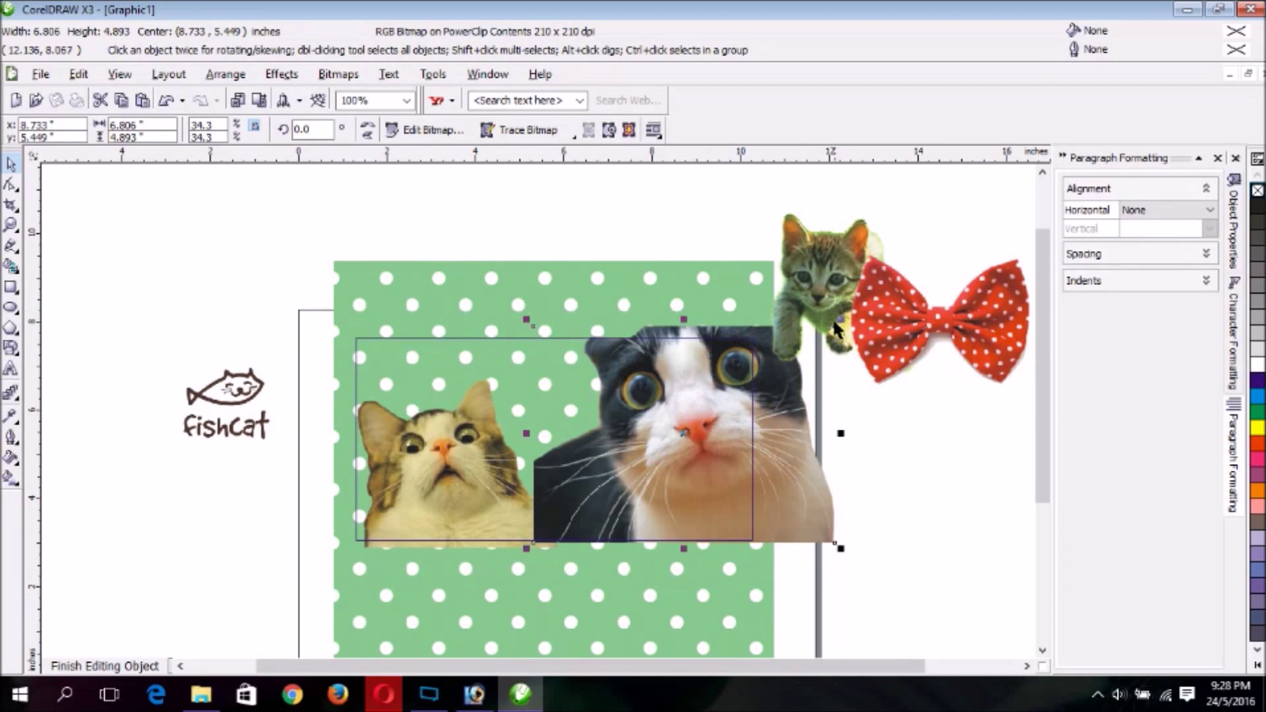
pyautogui.moveTo(841, 320); pyautogui.dragTo(830, 330)
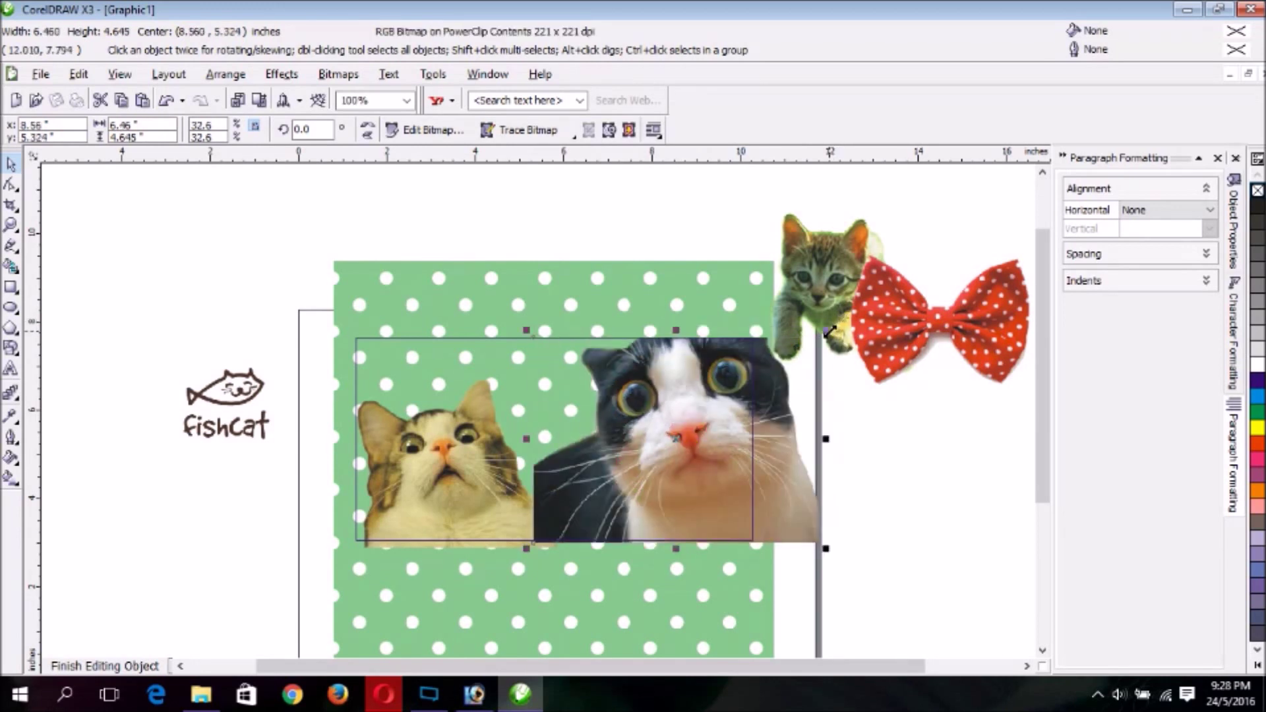
pyautogui.moveTo(762, 397); pyautogui.dragTo(780, 430)
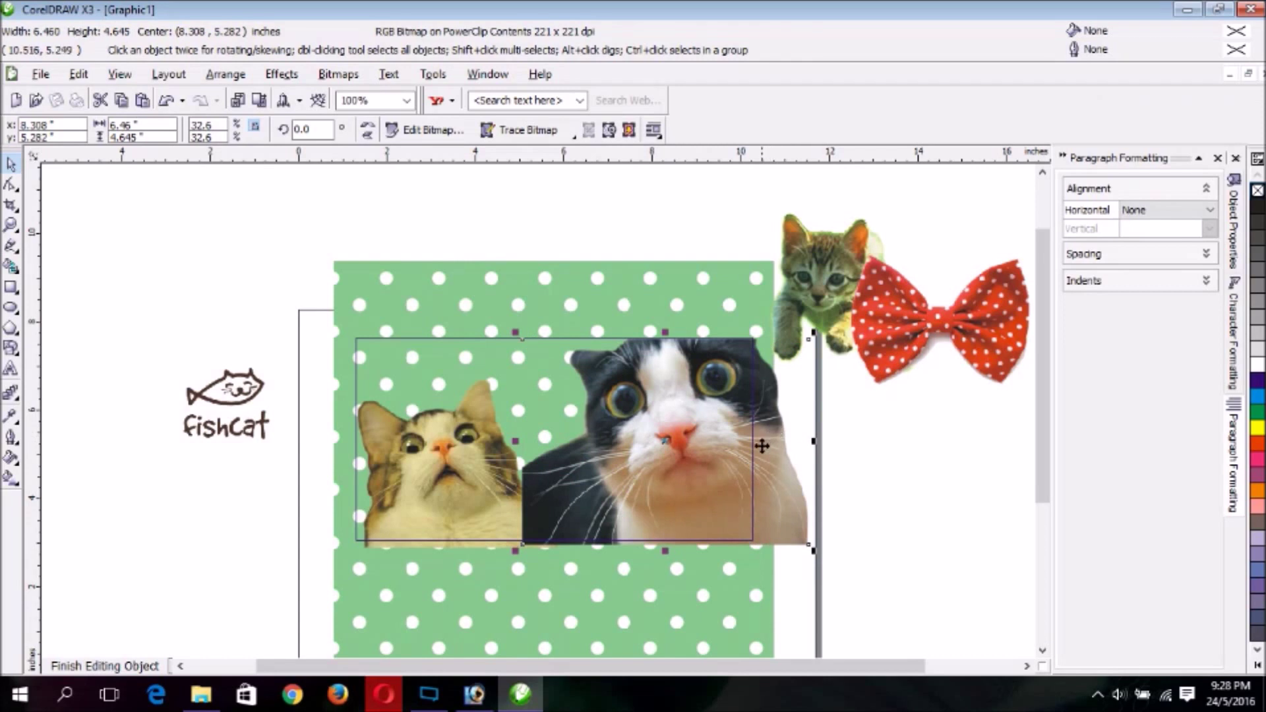
pyautogui.moveTo(778, 457); pyautogui.dragTo(781, 450)
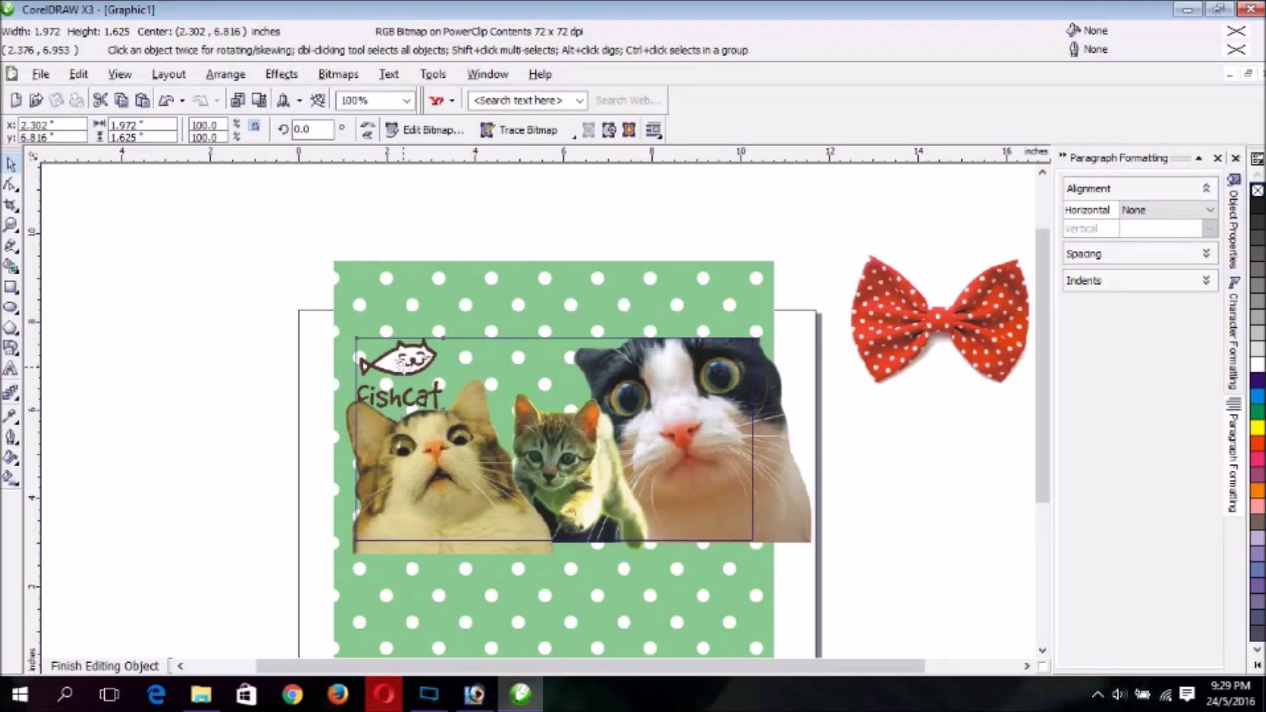
# Step: Adjust the fishcat logo in the rectangle's upper-left corner and move the red bow tie above the kitten
pyautogui.click(409, 364)
pyautogui.moveTo(409, 364); pyautogui.dragTo(414, 369)
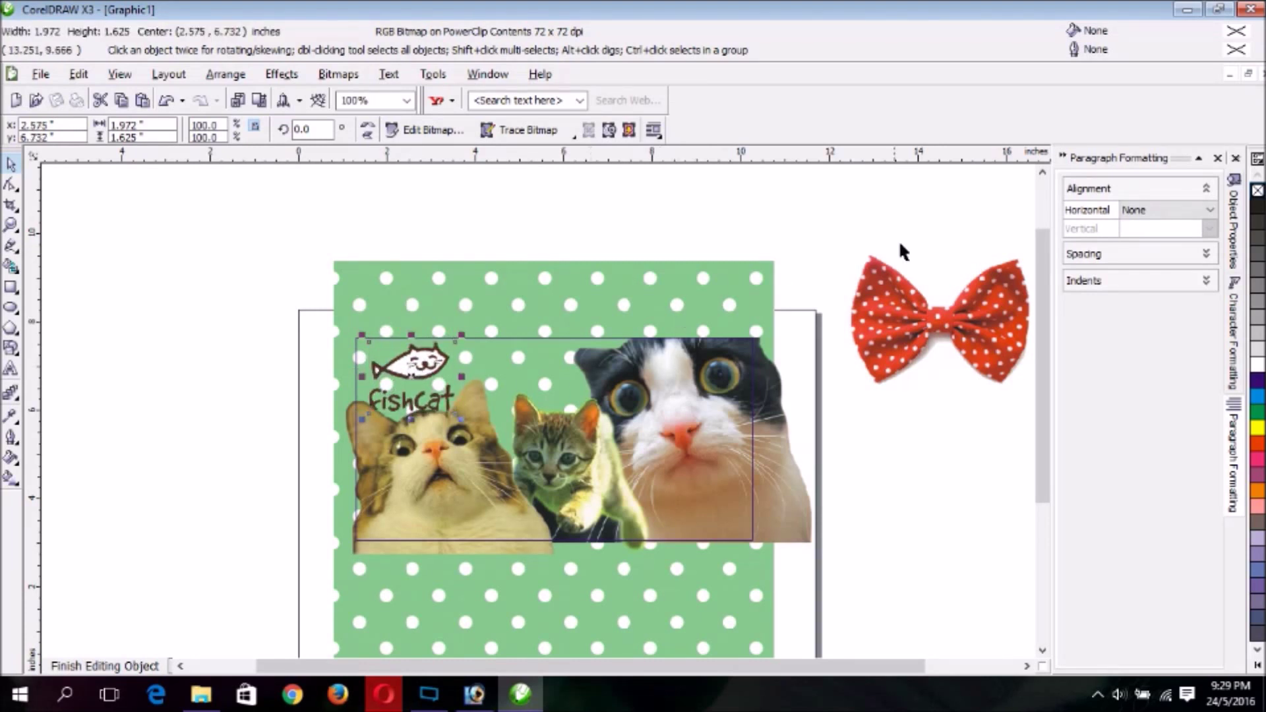
pyautogui.click(952, 308)
pyautogui.moveTo(951, 308); pyautogui.dragTo(556, 355)
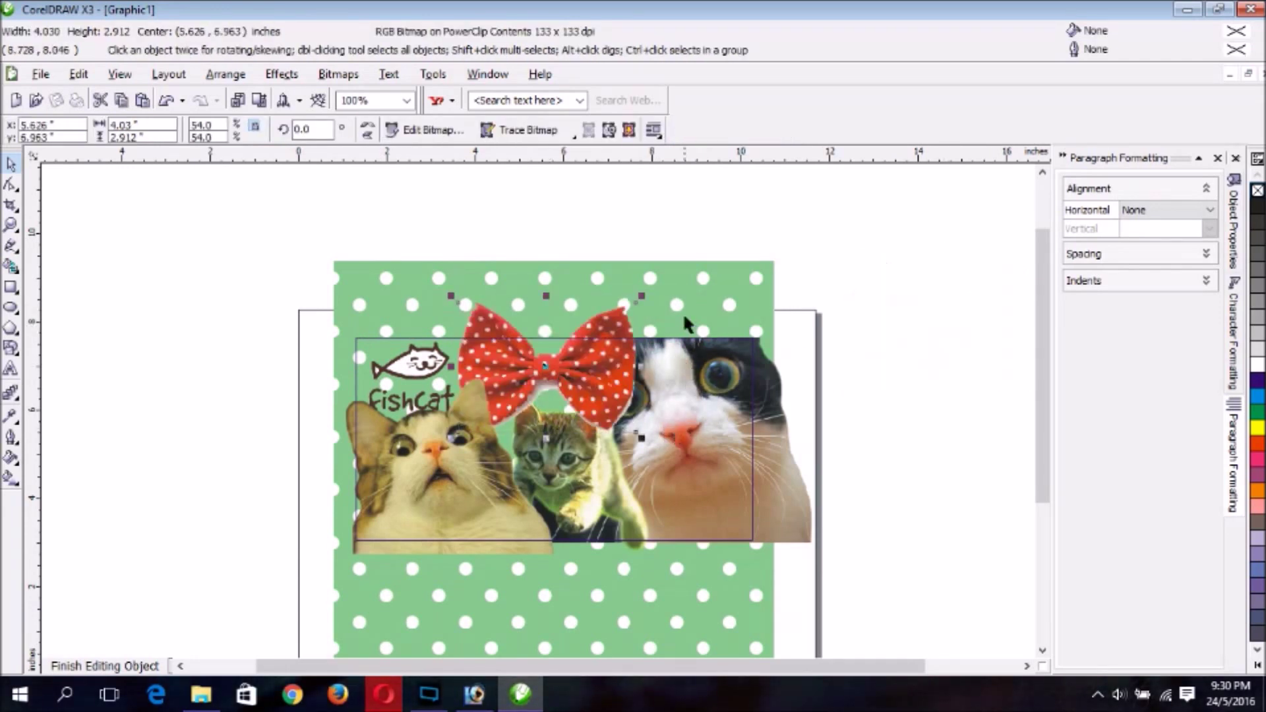
# Step: Shrink the red bow tie to about 2.2 by 1.6 inches
pyautogui.moveTo(643, 297); pyautogui.dragTo(560, 347)
pyautogui.moveTo(516, 395); pyautogui.dragTo(590, 377)
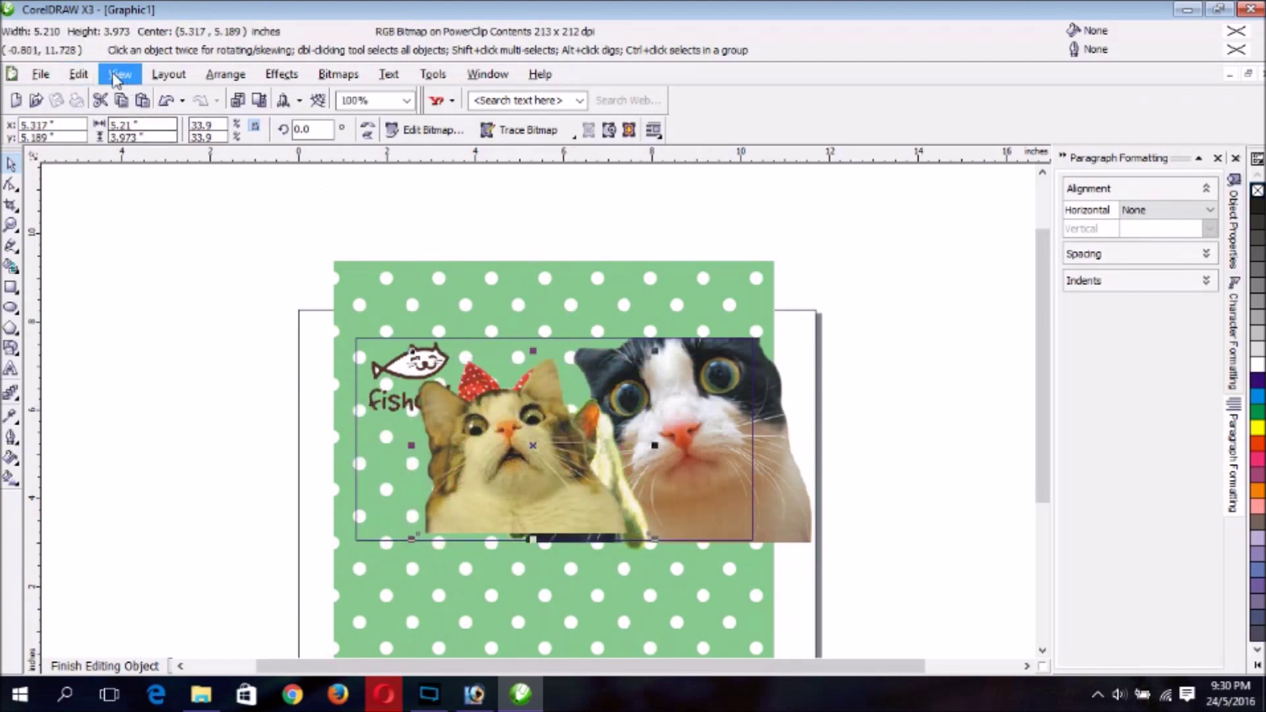
pyautogui.click(79, 74)
pyautogui.click(99, 93)
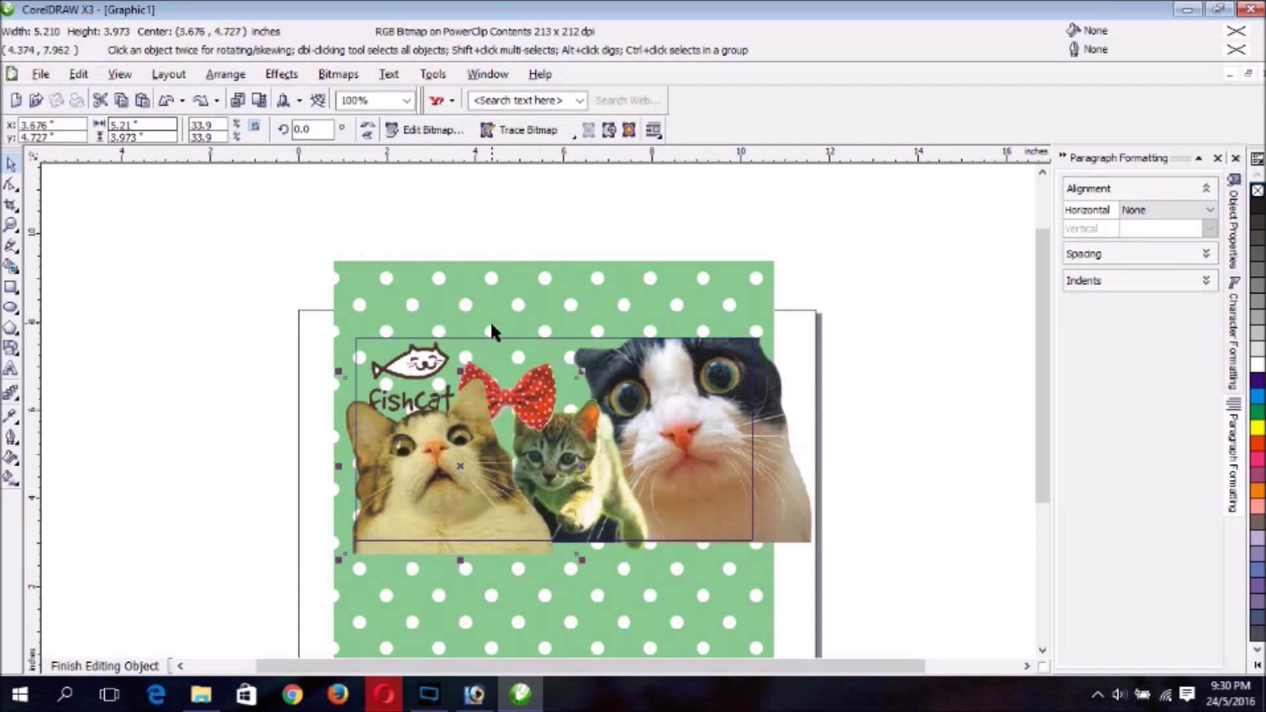
# Step: Move the red bow tie up above the kitten, between the fishcat logo and the black-and-white cat
pyautogui.click(522, 399)
pyautogui.click(707, 443)
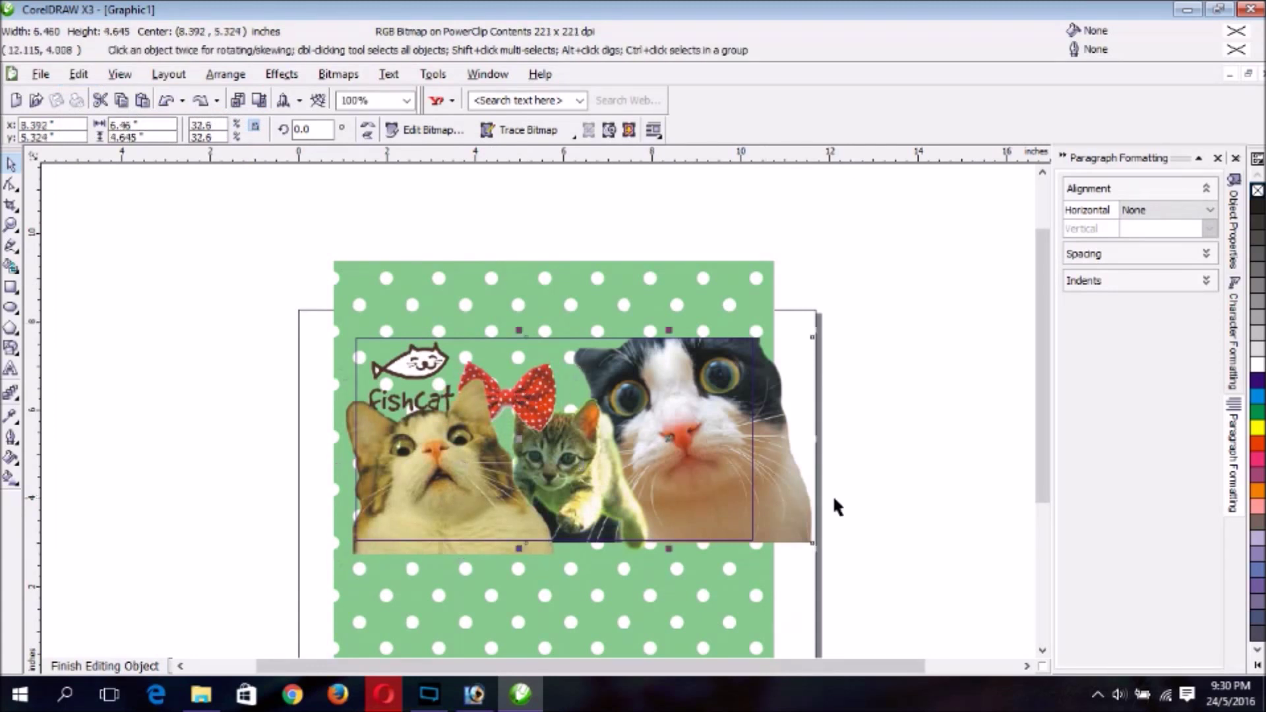
pyautogui.click(532, 390)
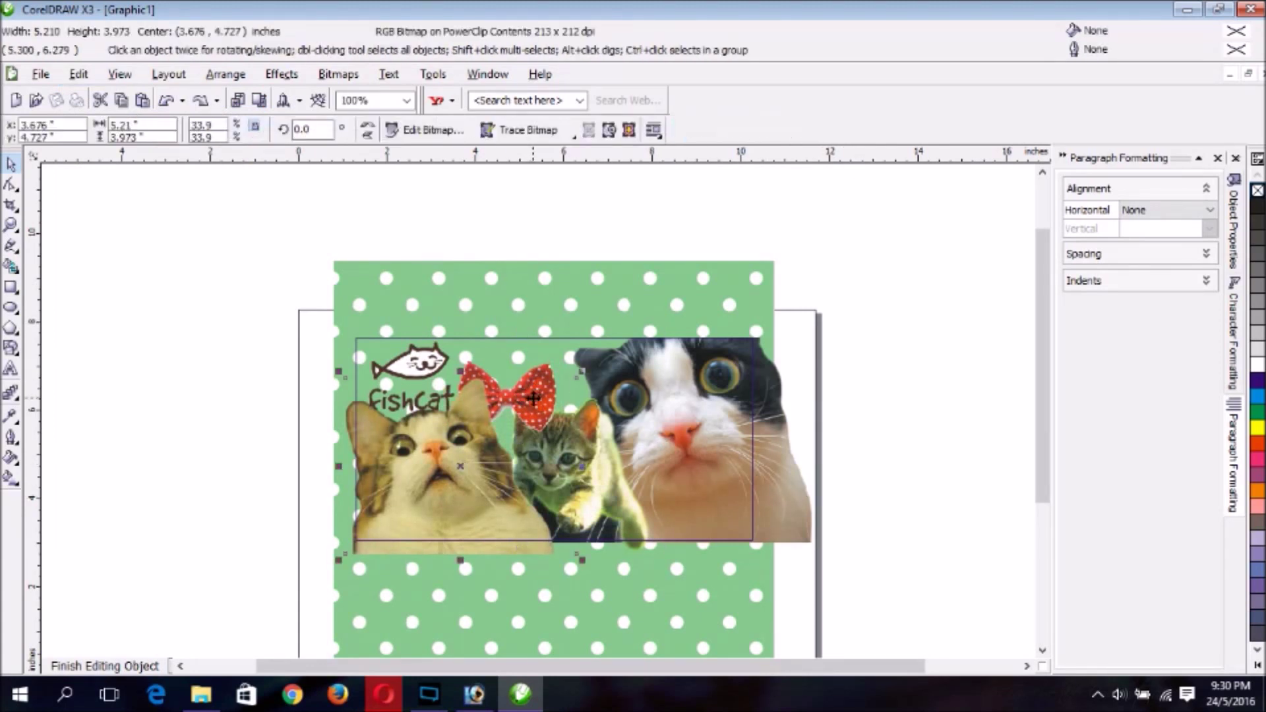
pyautogui.click(890, 403)
pyautogui.click(542, 375)
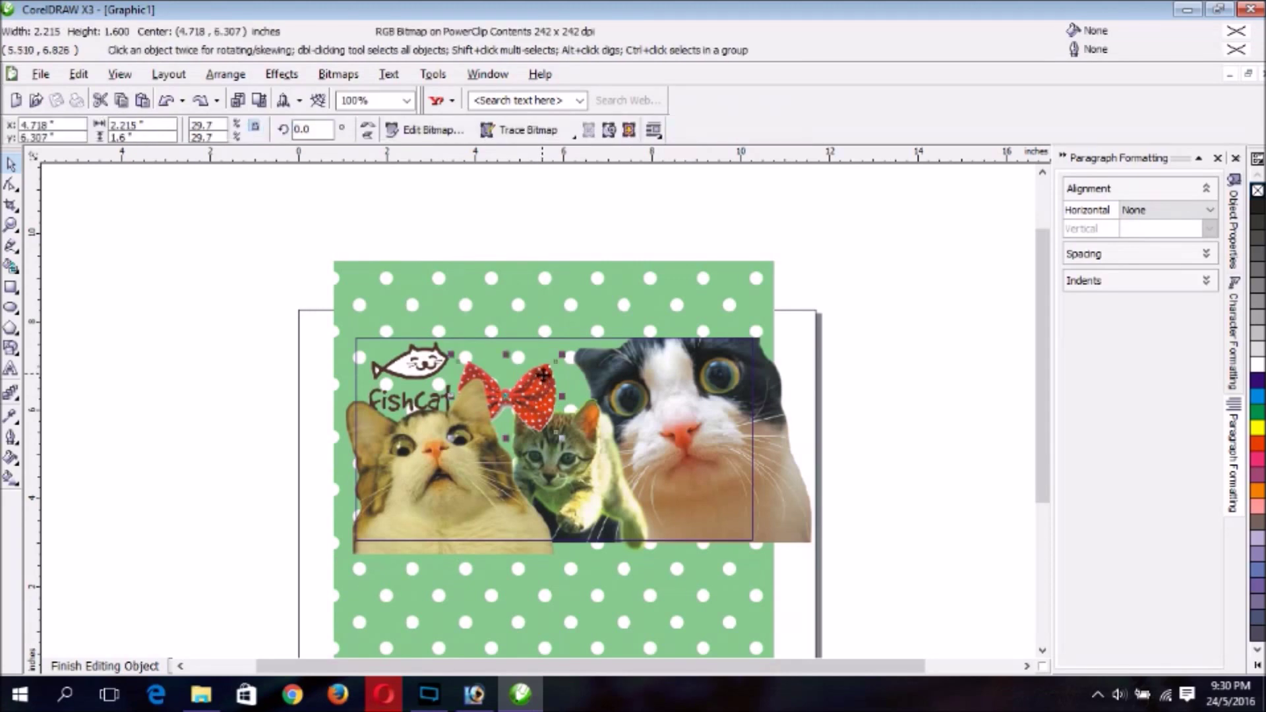
pyautogui.moveTo(507, 395); pyautogui.dragTo(529, 374)
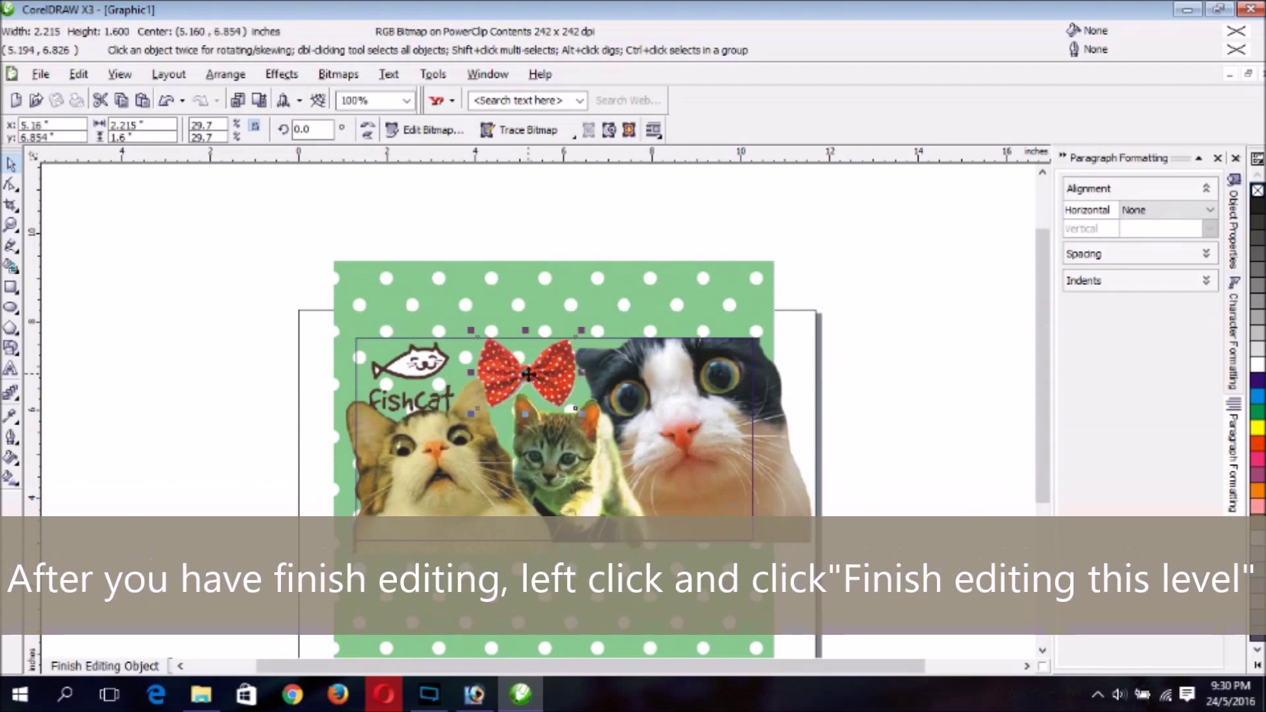
# Step: Finish editing the PowerClip contents and shift the clipped banner slightly down and to the left on the page
pyautogui.click(937, 446)
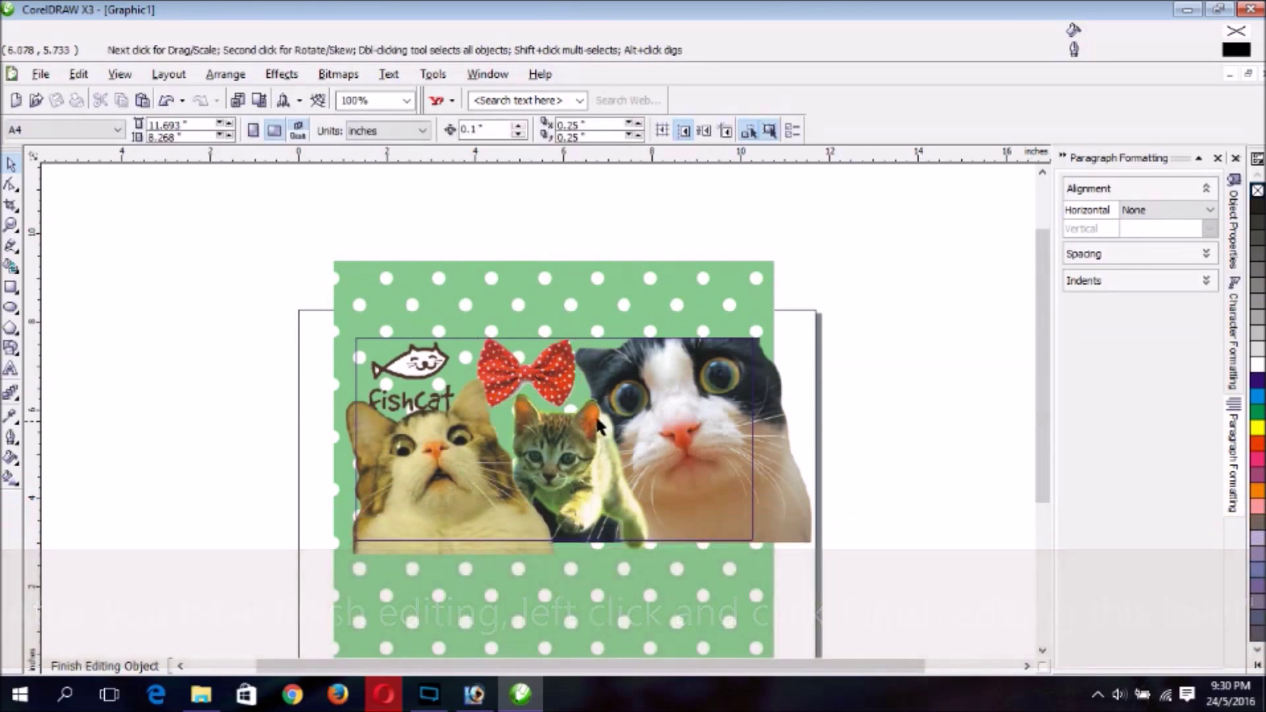
pyautogui.rightClick(660, 420)
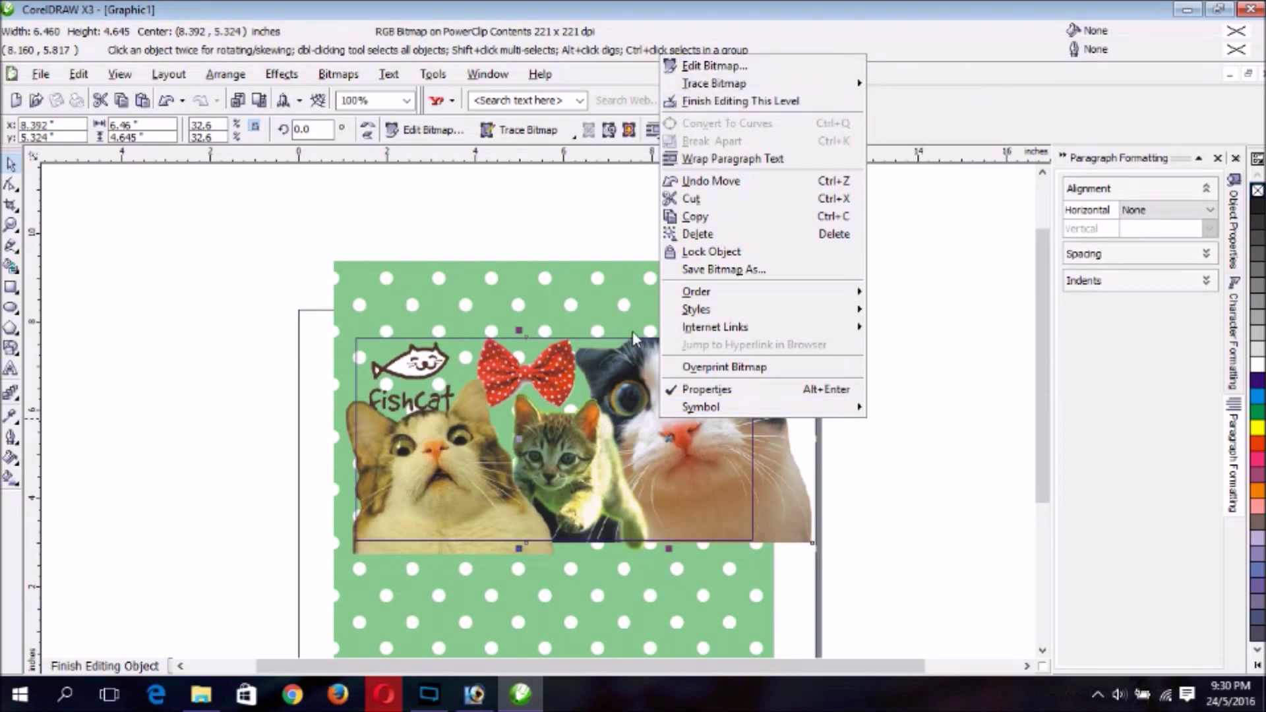
pyautogui.click(737, 105)
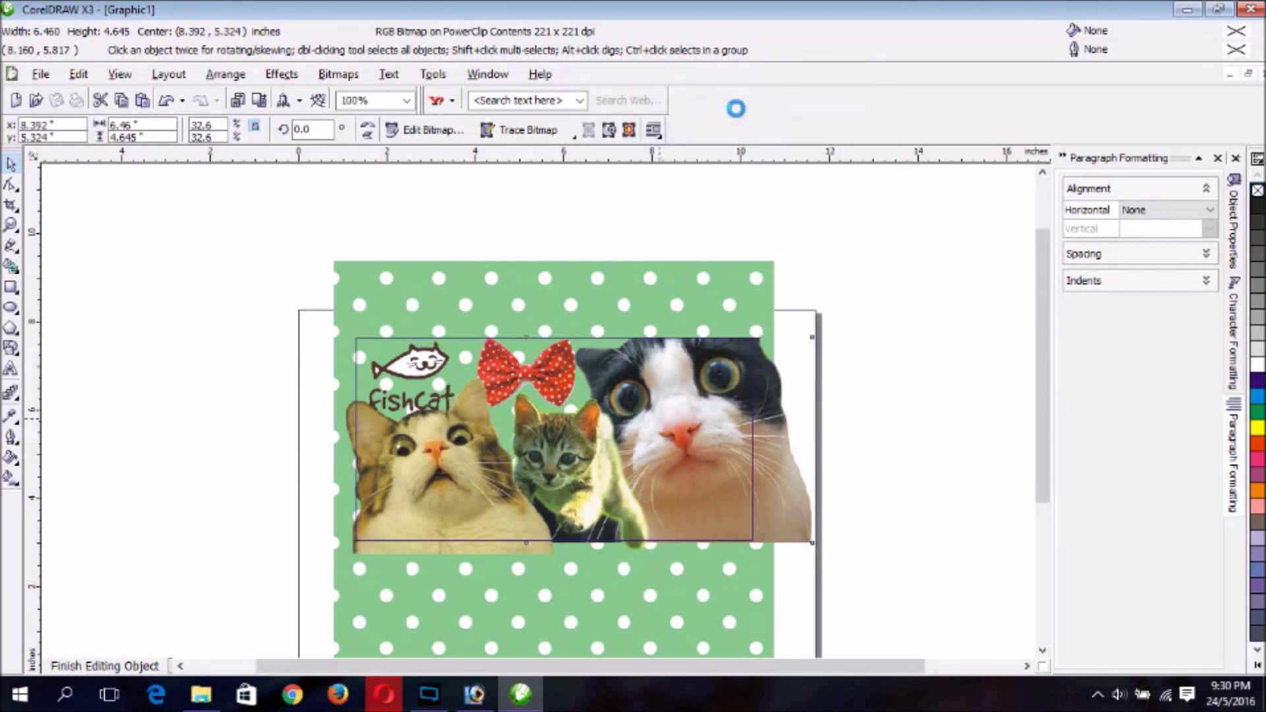
pyautogui.click(834, 474)
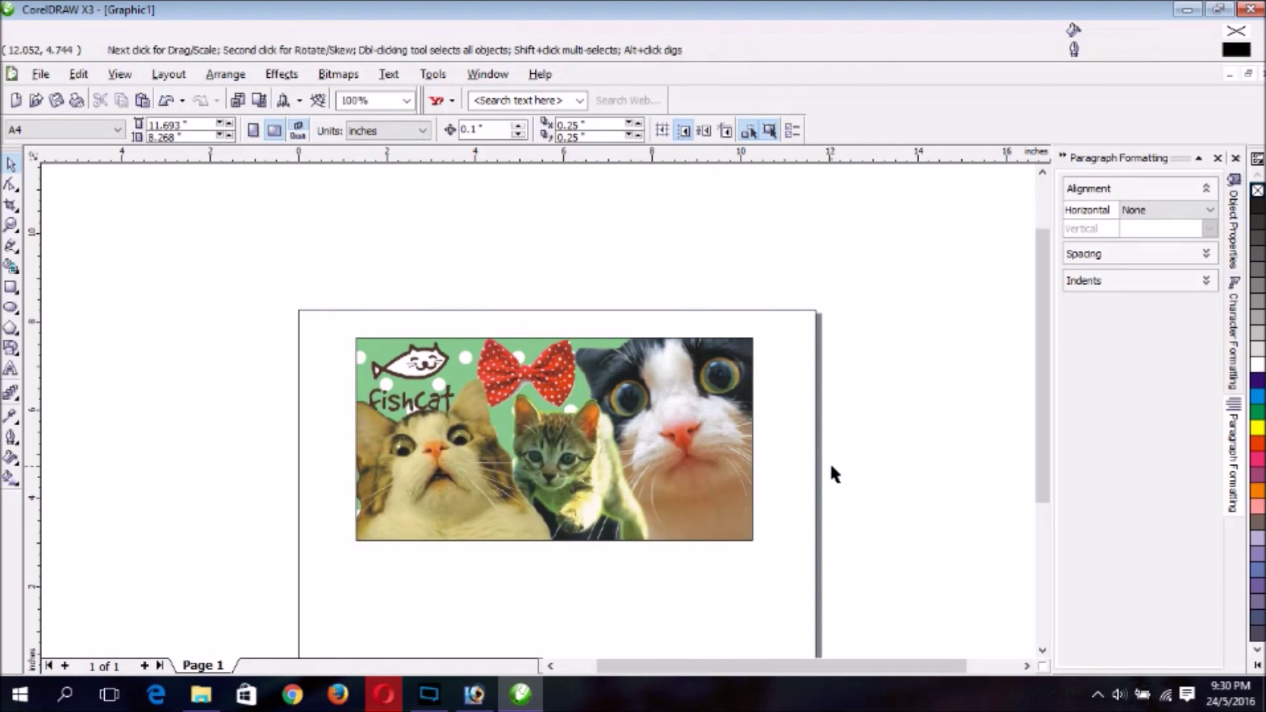
pyautogui.moveTo(545, 446)
pyautogui.mouseDown()
pyautogui.moveTo(931, 390)
pyautogui.moveTo(559, 396)
pyautogui.moveTo(571, 453)
pyautogui.moveTo(549, 456)
pyautogui.mouseUp()
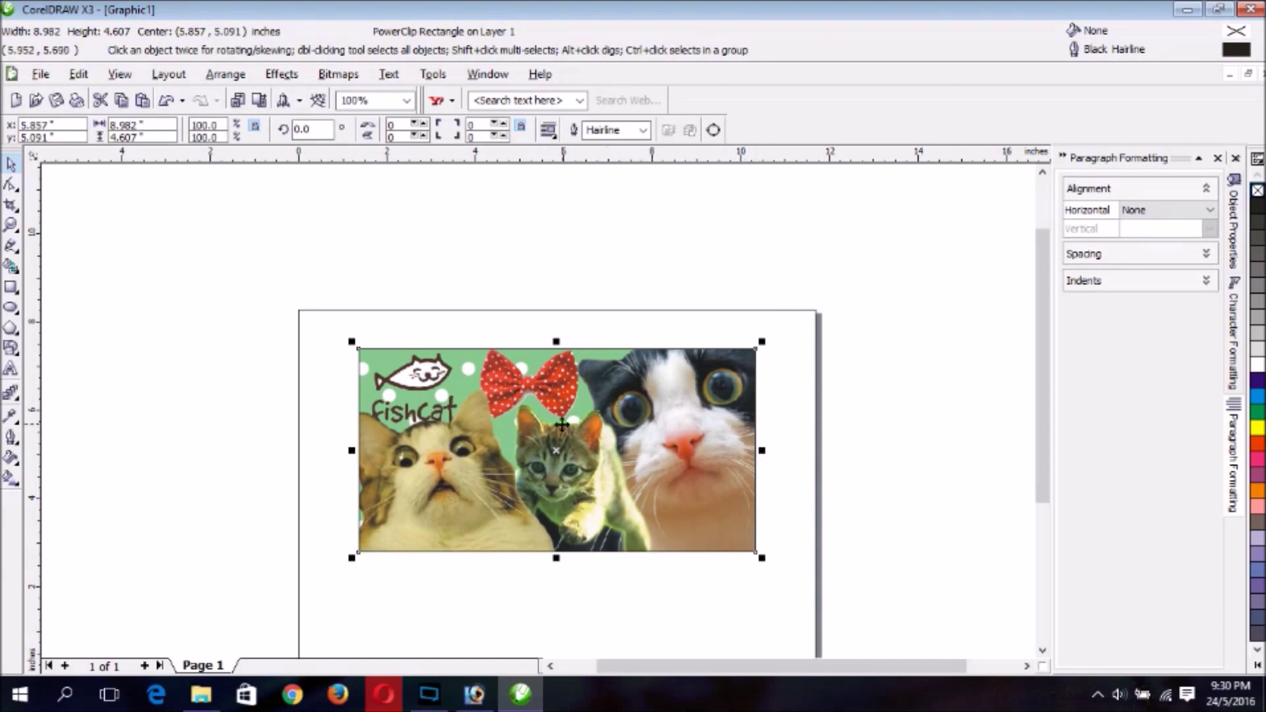
pyautogui.moveTo(560, 454); pyautogui.dragTo(551, 452)
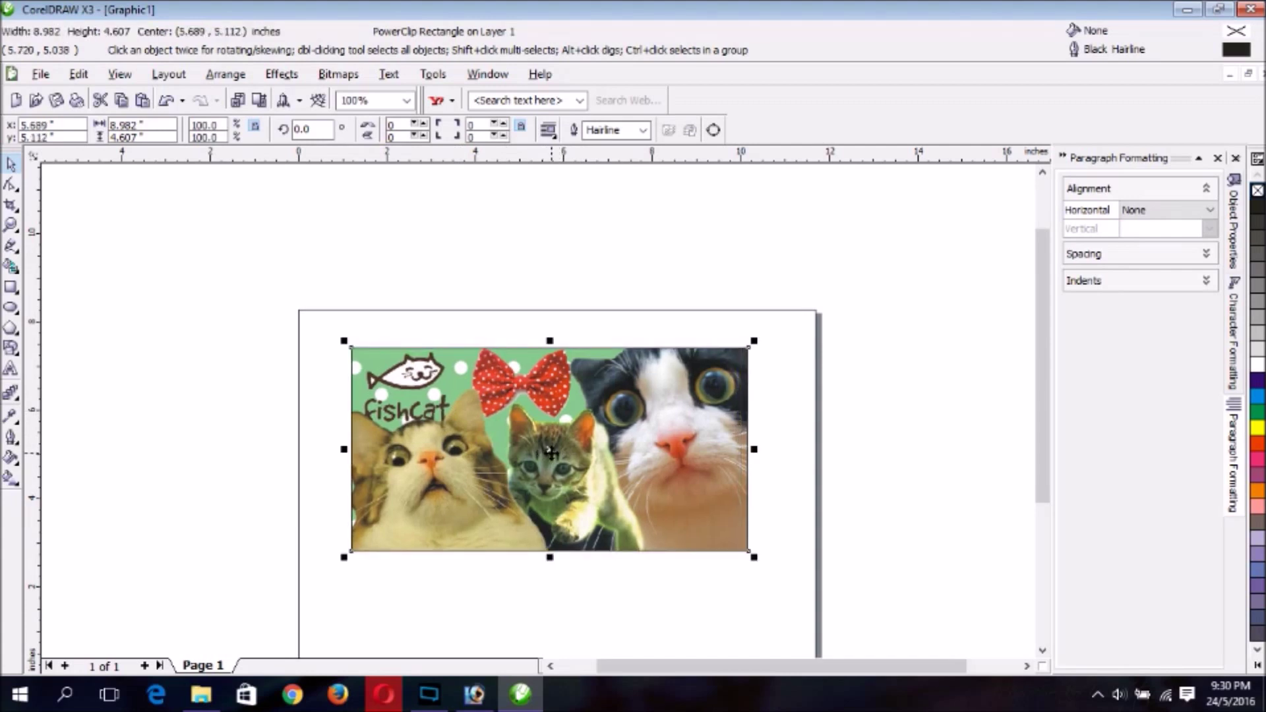
# Step: Open the banner's PowerClip contents for editing and add the artistic text "Funny Cat 2016"
pyautogui.rightClick(603, 434)
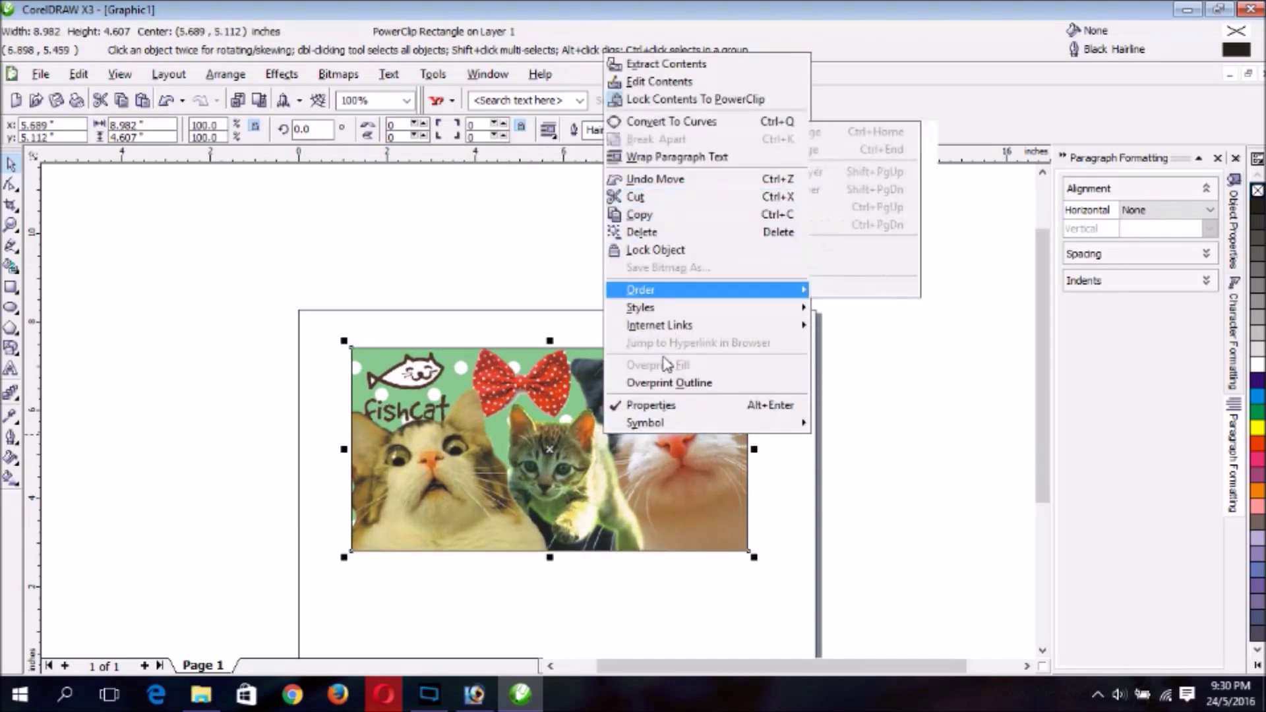
pyautogui.click(667, 81)
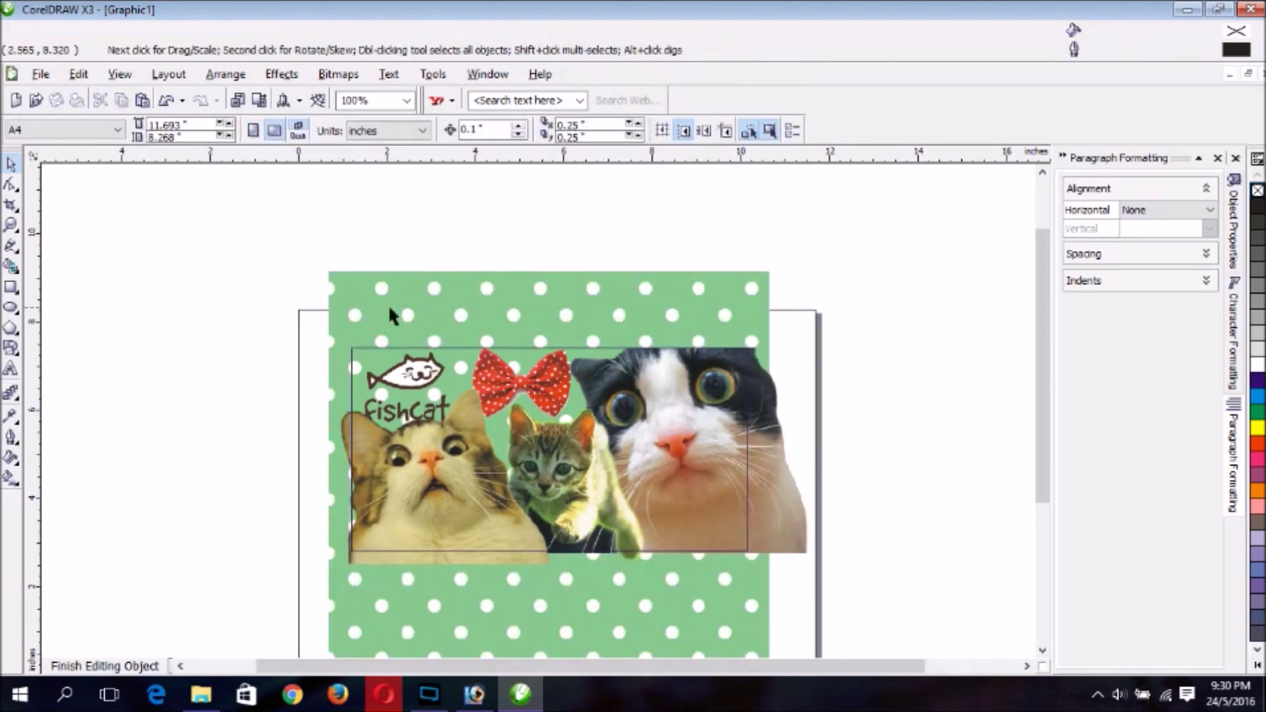
pyautogui.click(11, 370)
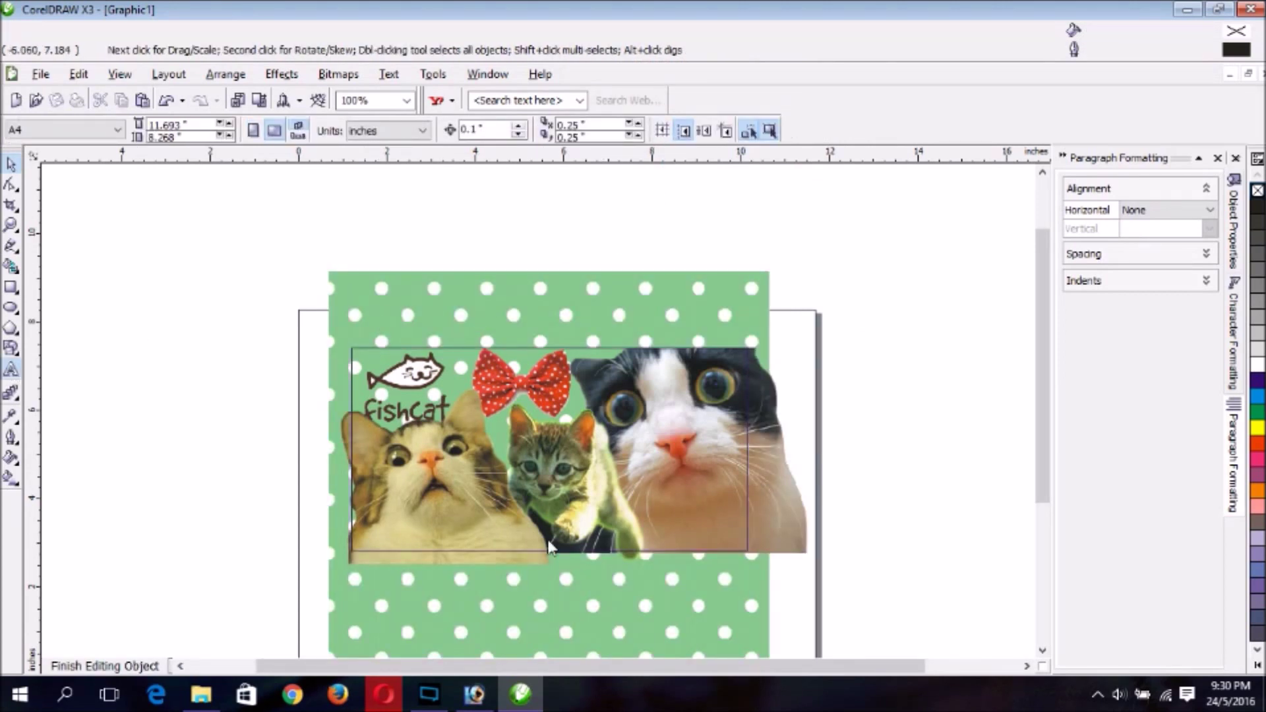
pyautogui.click(475, 508)
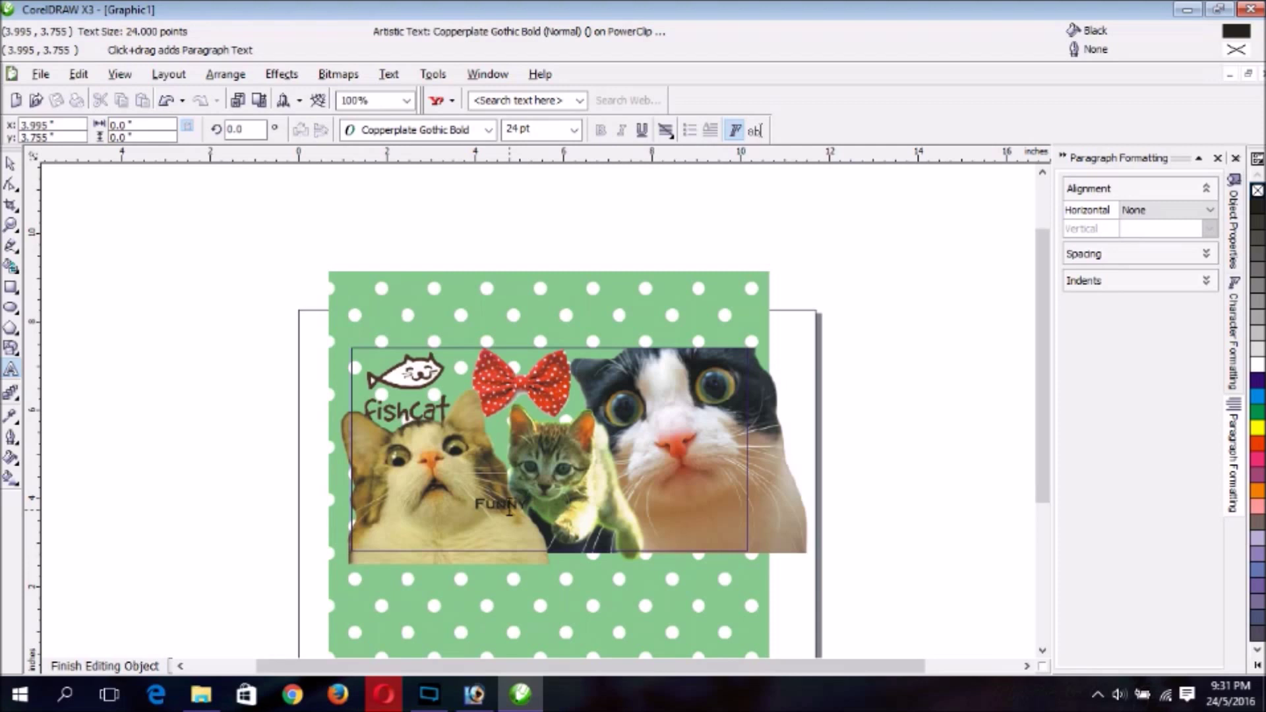
pyautogui.write('FUNNY CAT 2016')
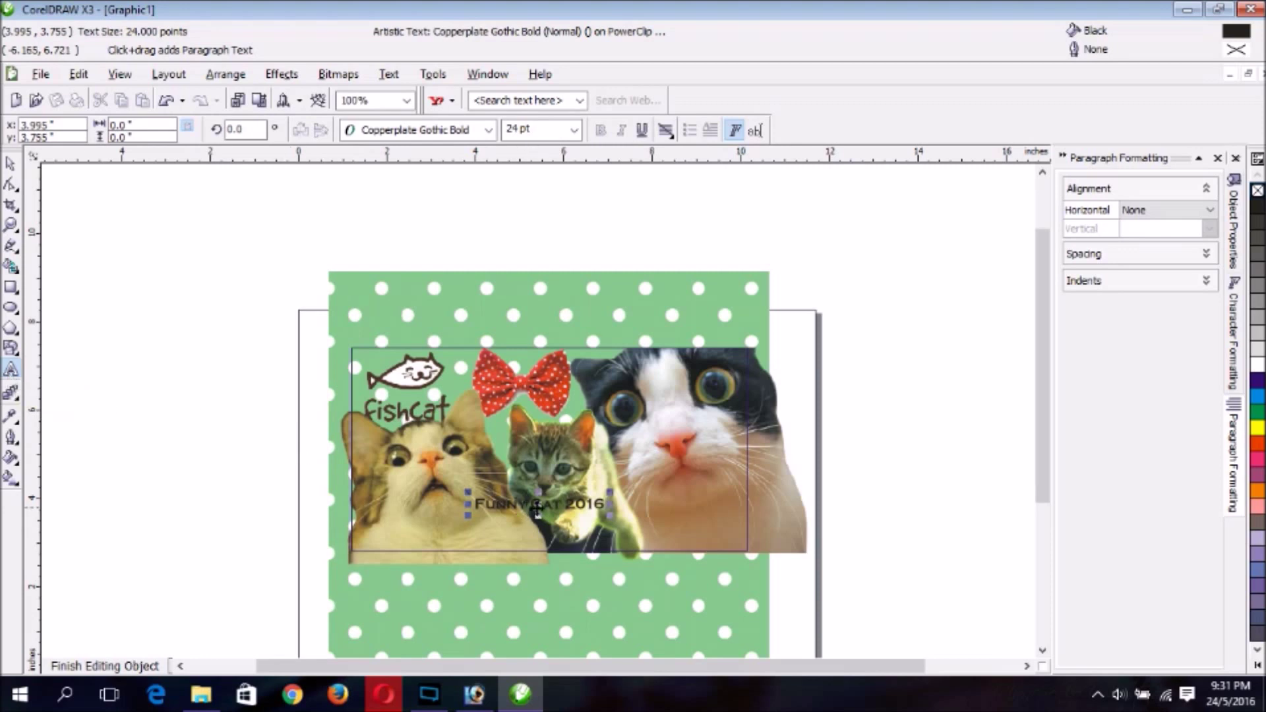
# Step: Move the "Funny Cat 2016" text to the rectangle's lower-right corner and set its font to Kristen ITC
pyautogui.moveTo(538, 506); pyautogui.dragTo(605, 536)
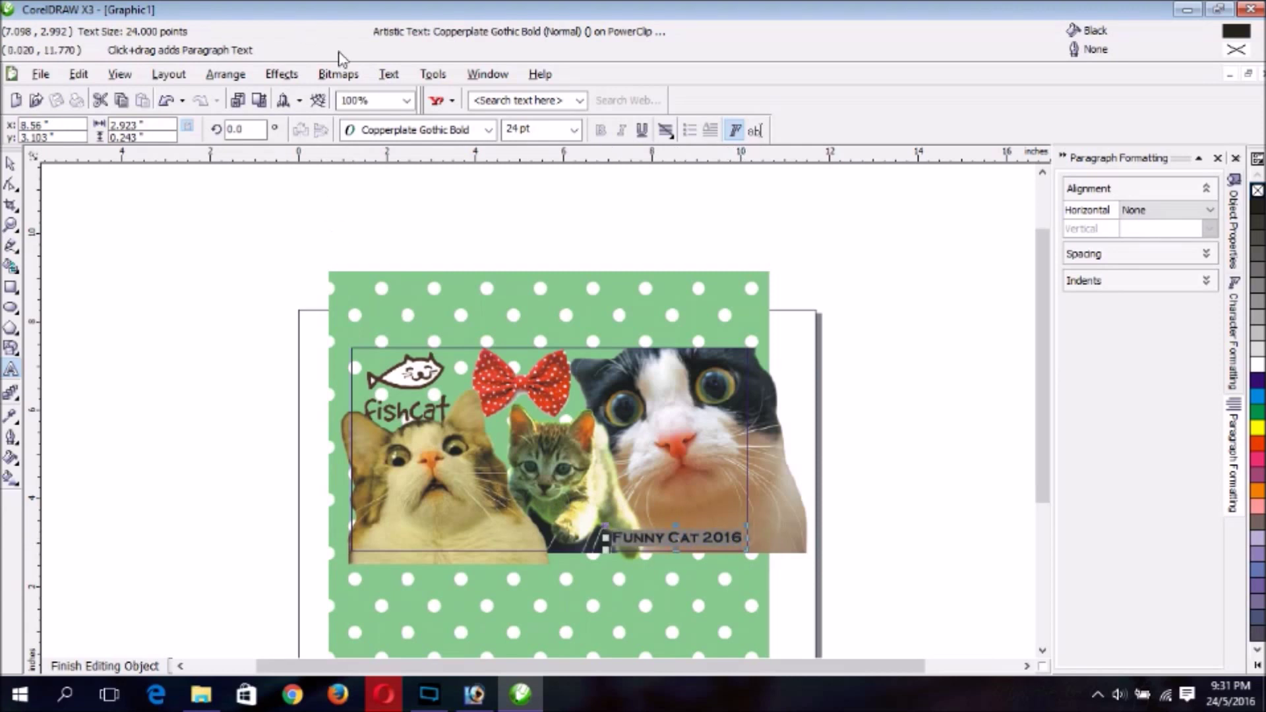
pyautogui.click(488, 131)
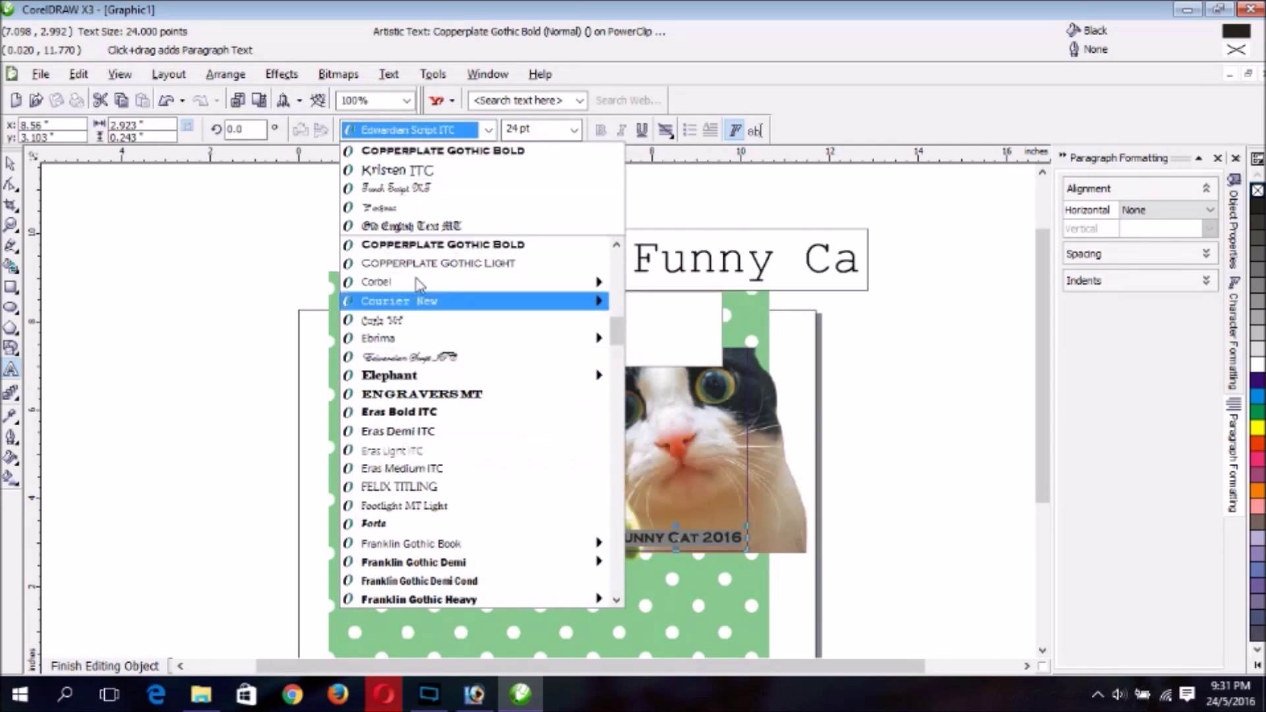
pyautogui.click(446, 172)
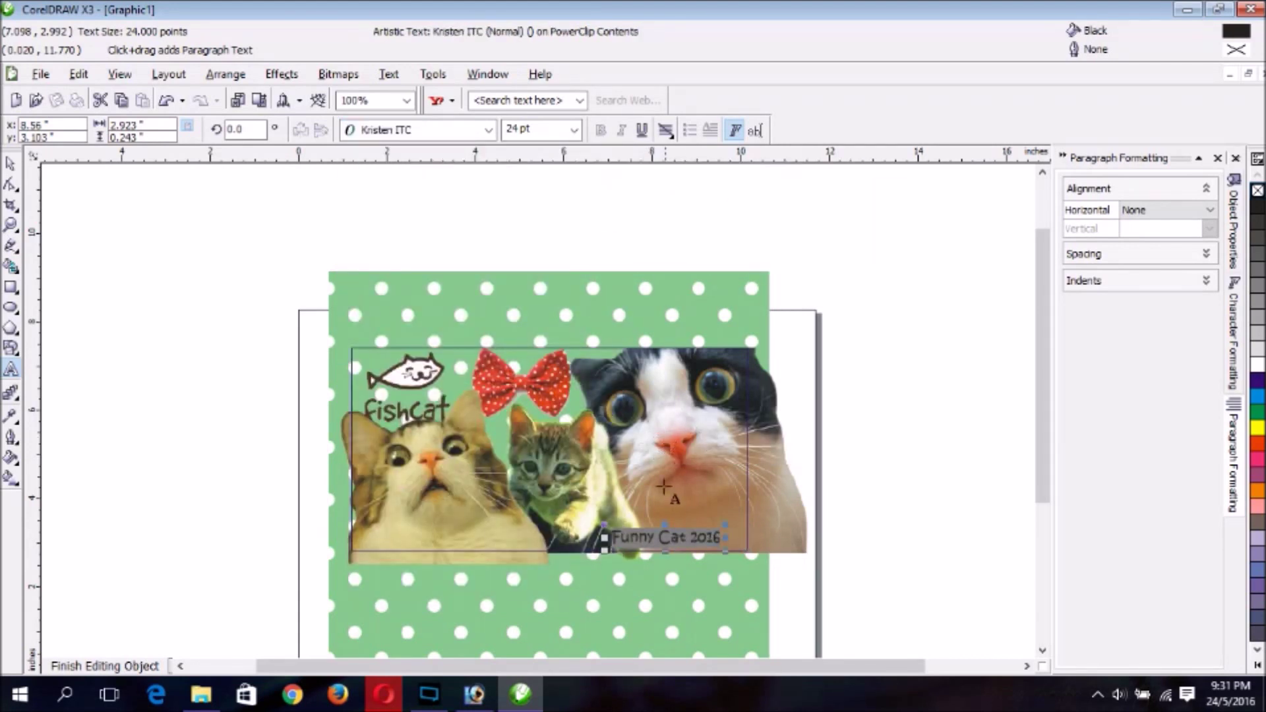
# Step: Fill the "Funny Cat 2016" text with Dark Brown and shift it slightly right, closer to the rectangle's edge
pyautogui.click(1258, 364)
pyautogui.click(1258, 521)
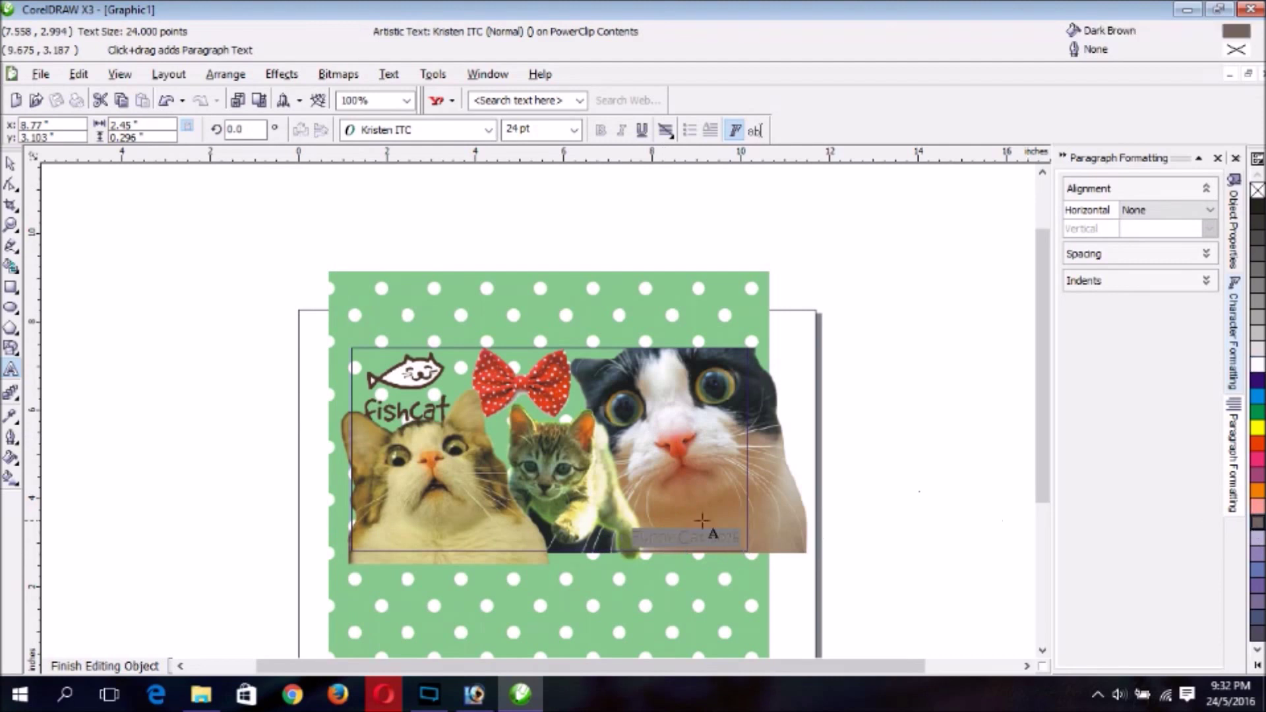
pyautogui.click(741, 521)
pyautogui.click(923, 521)
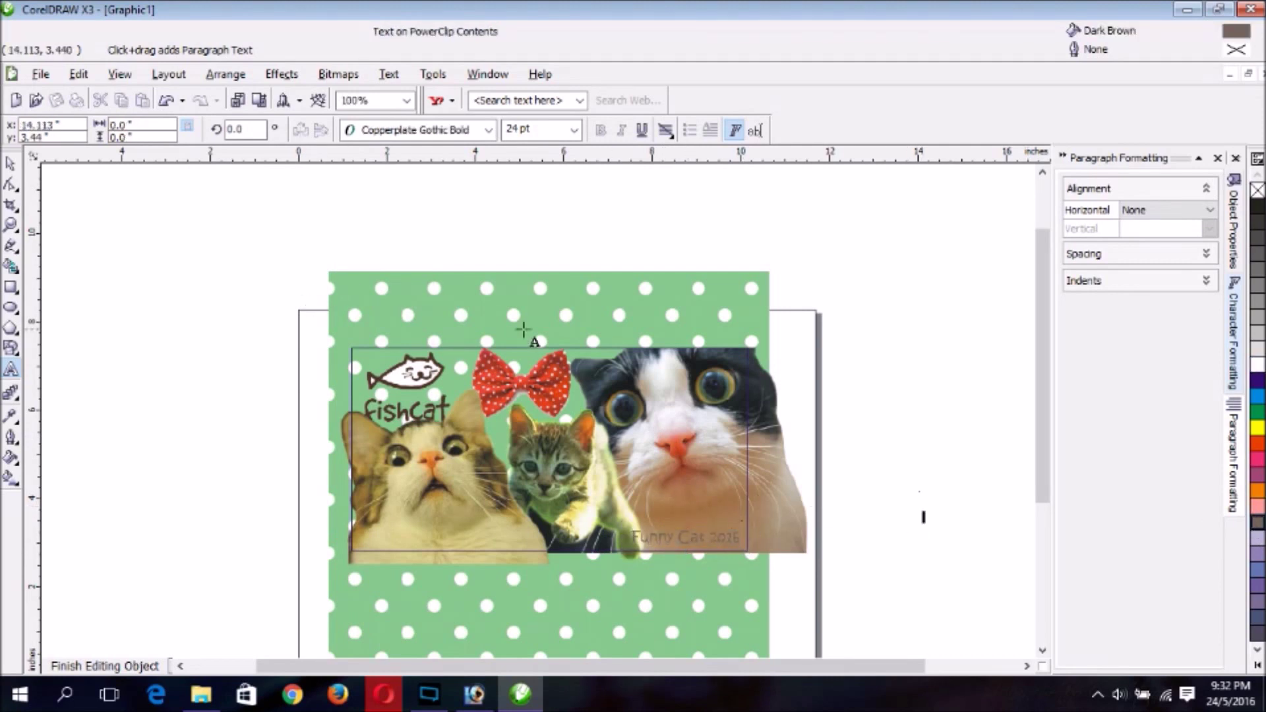
# Step: Finish editing the PowerClip contents and copy the completed banner to the clipboard
pyautogui.click(10, 163)
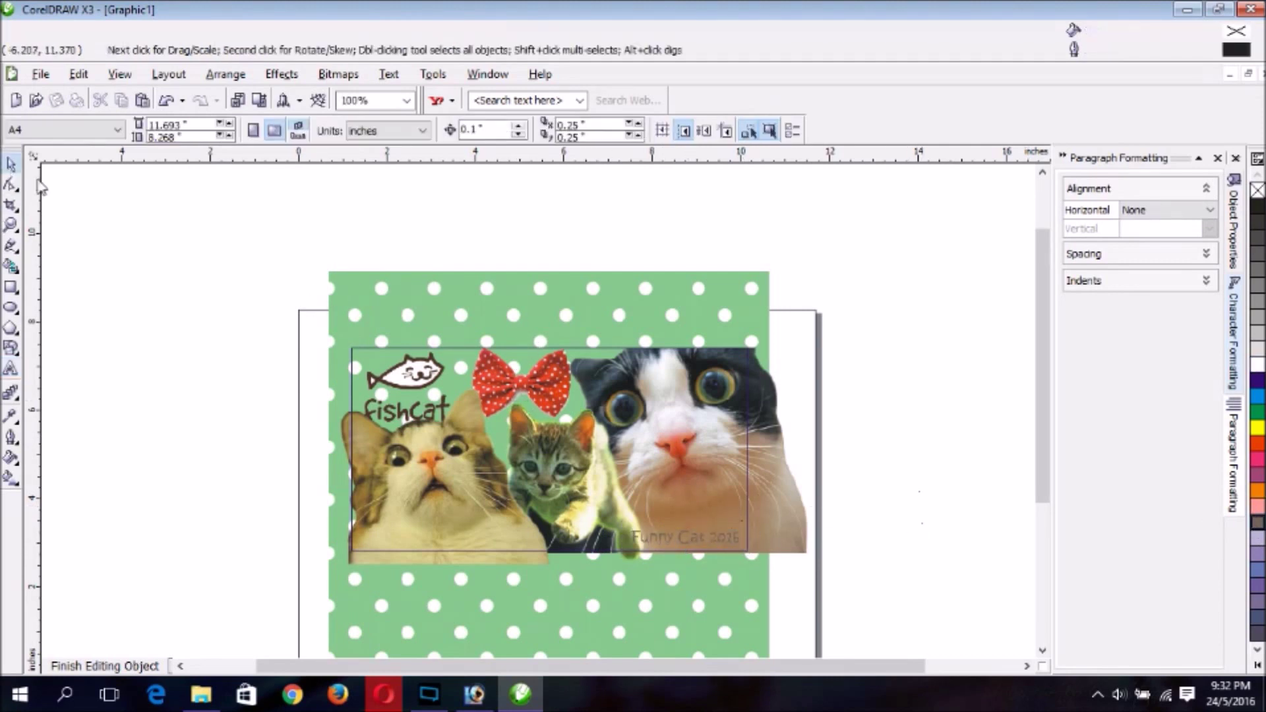
pyautogui.rightClick(565, 390)
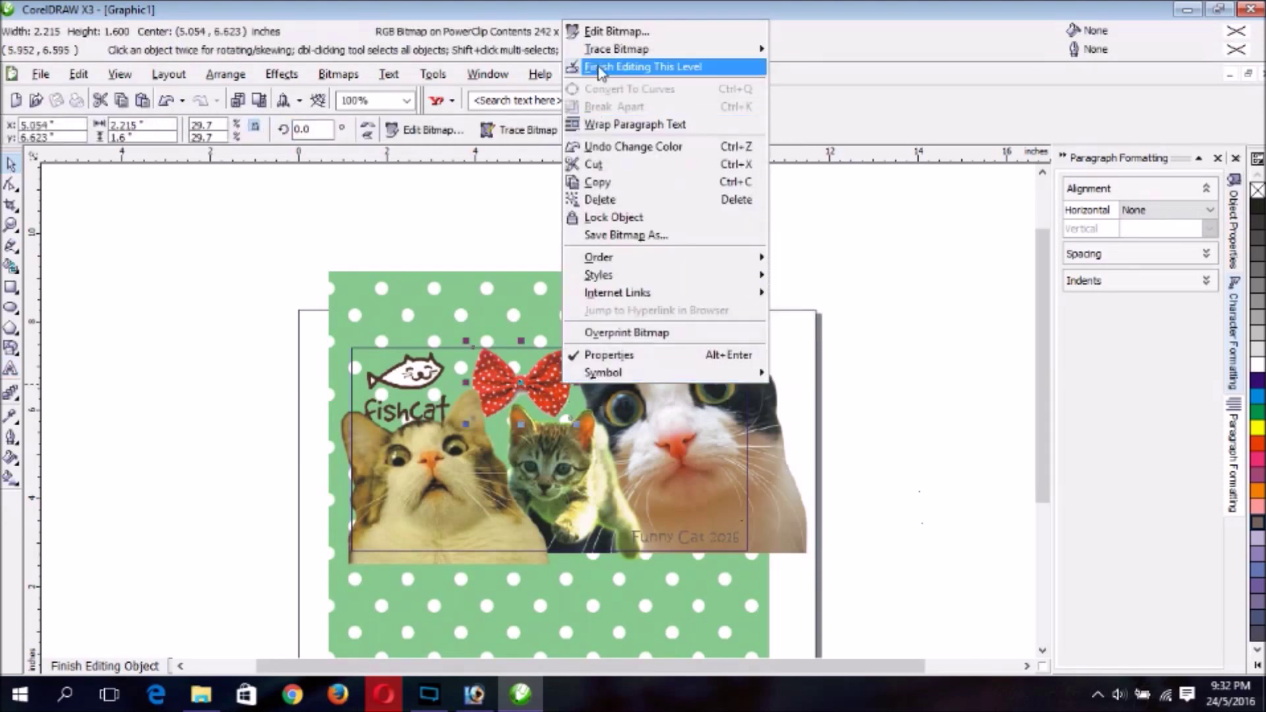
pyautogui.click(597, 66)
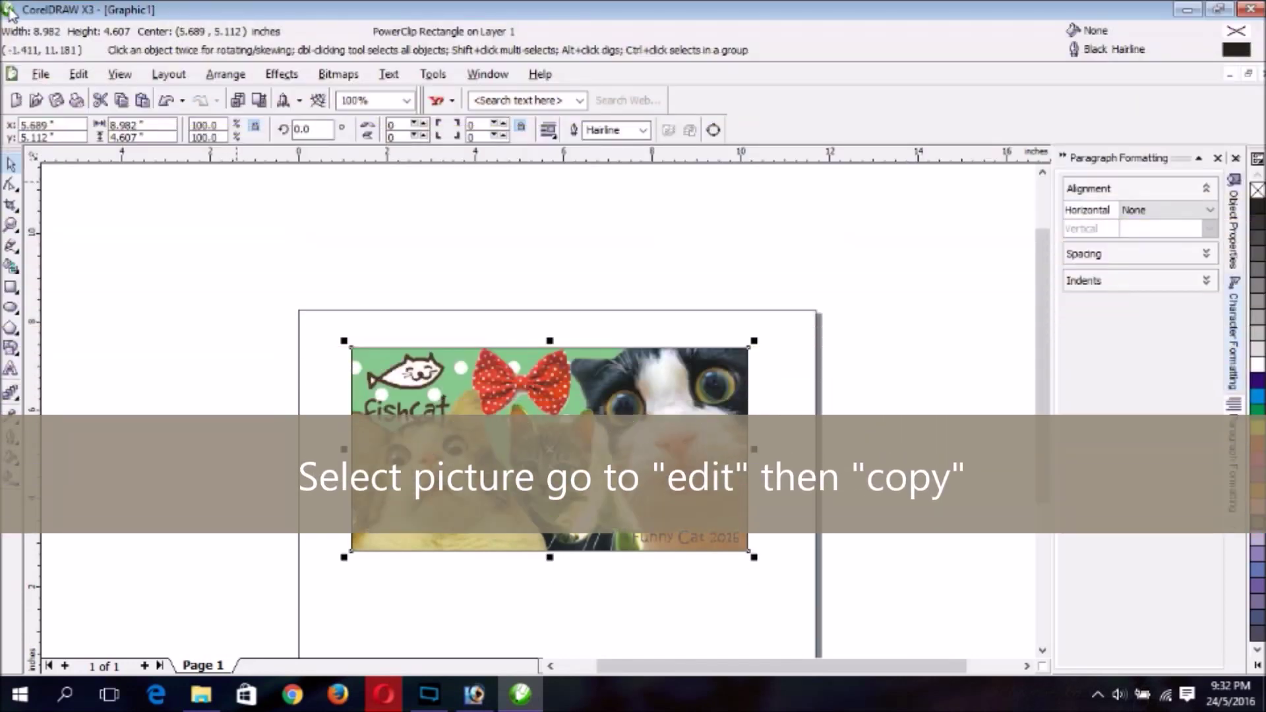
pyautogui.click(74, 75)
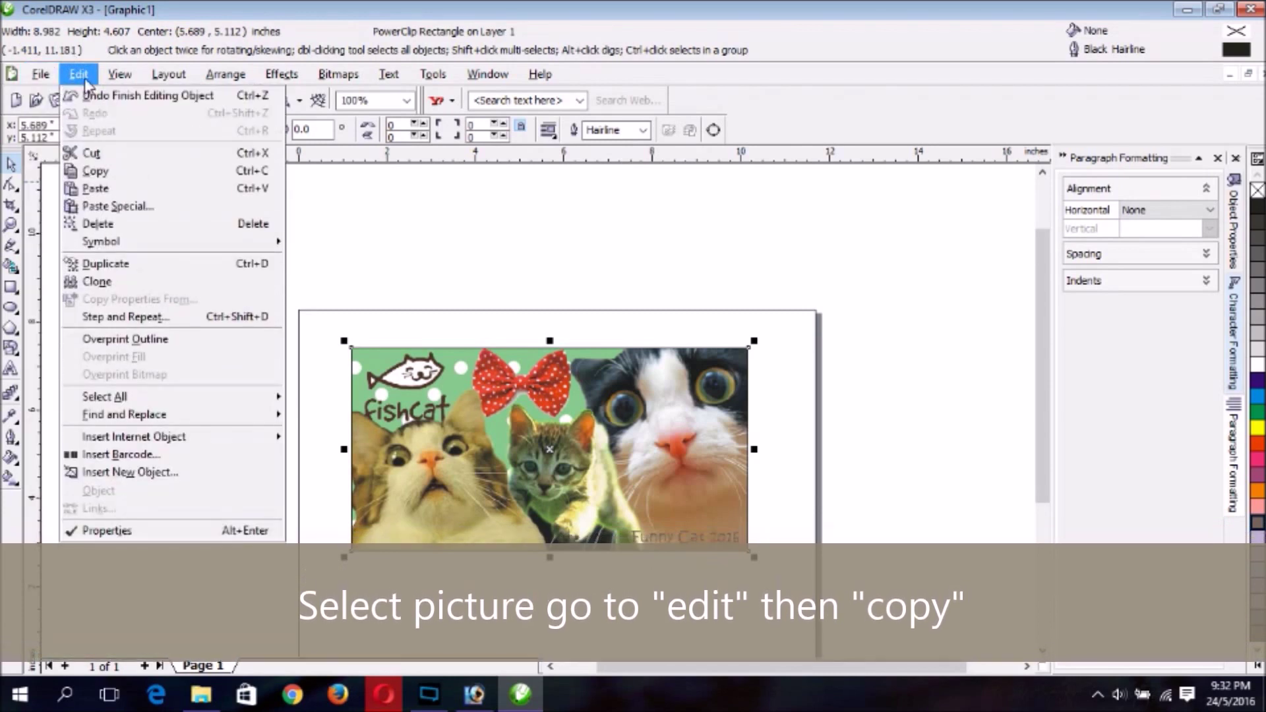
pyautogui.click(110, 173)
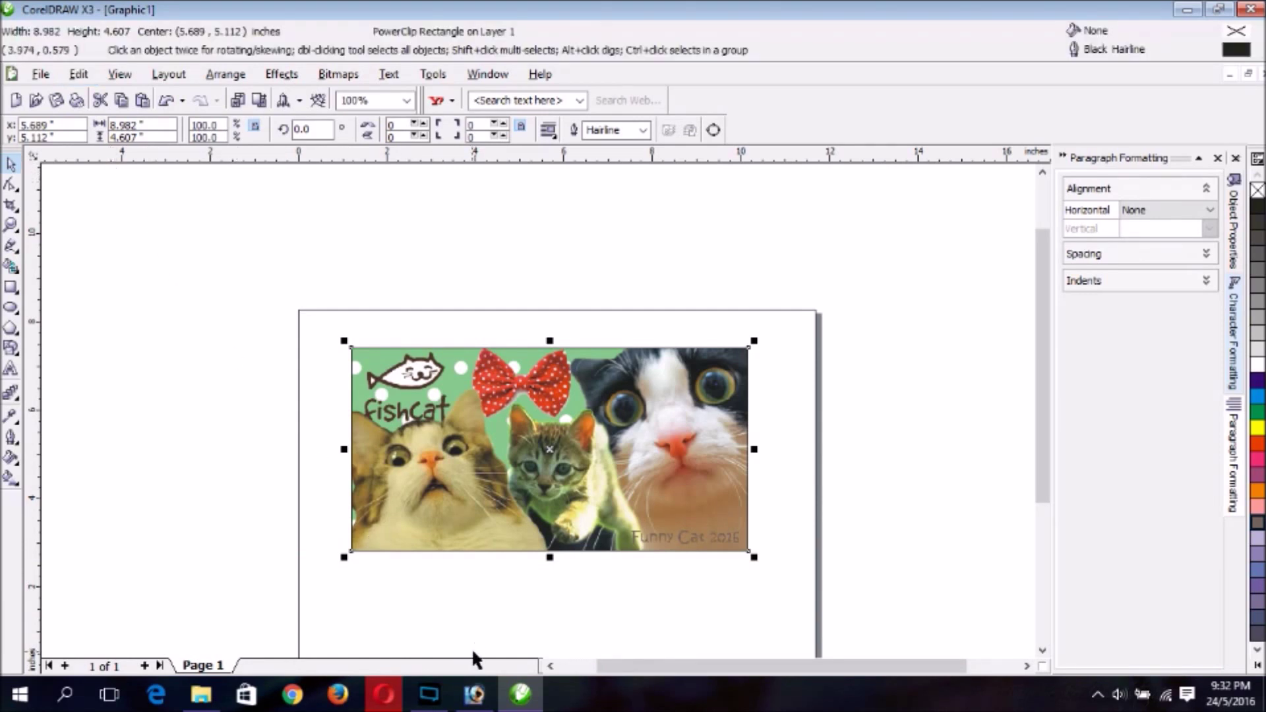
# Step: Switch to Adobe Photoshop and turn the maximized meowngeak.psd document into a floating window, moved slightly right
pyautogui.click(474, 694)
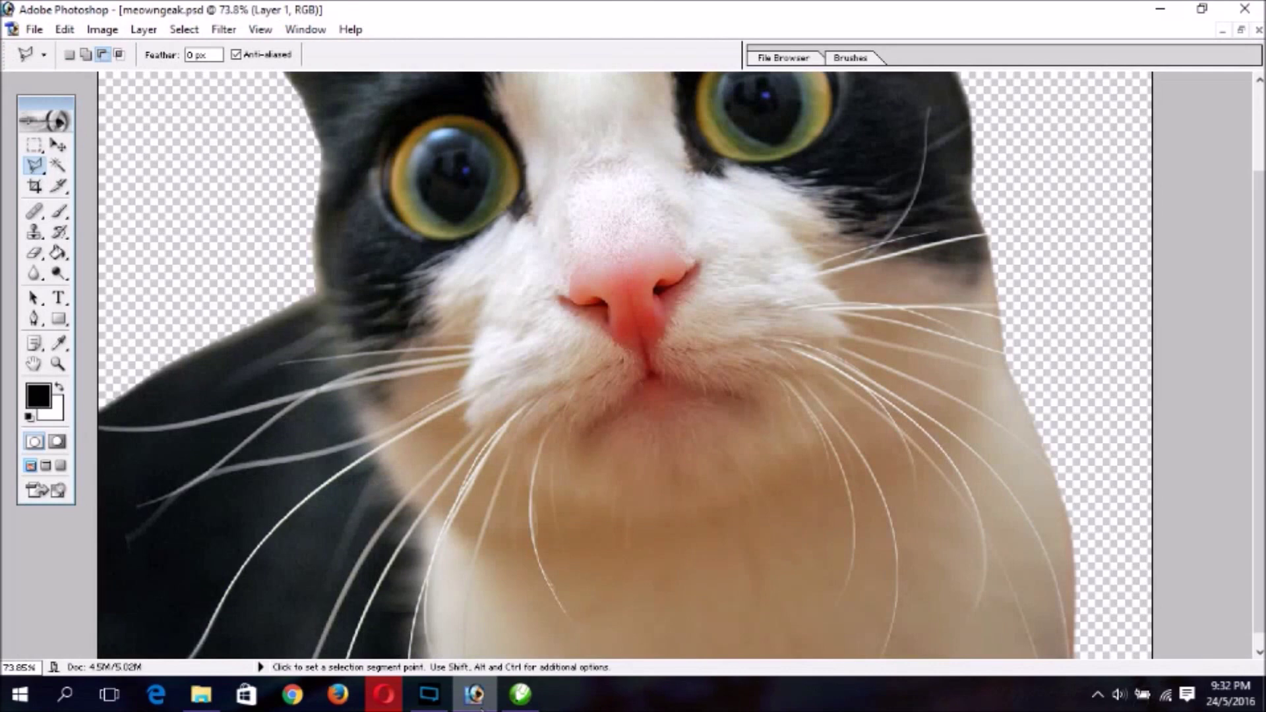
pyautogui.click(1241, 29)
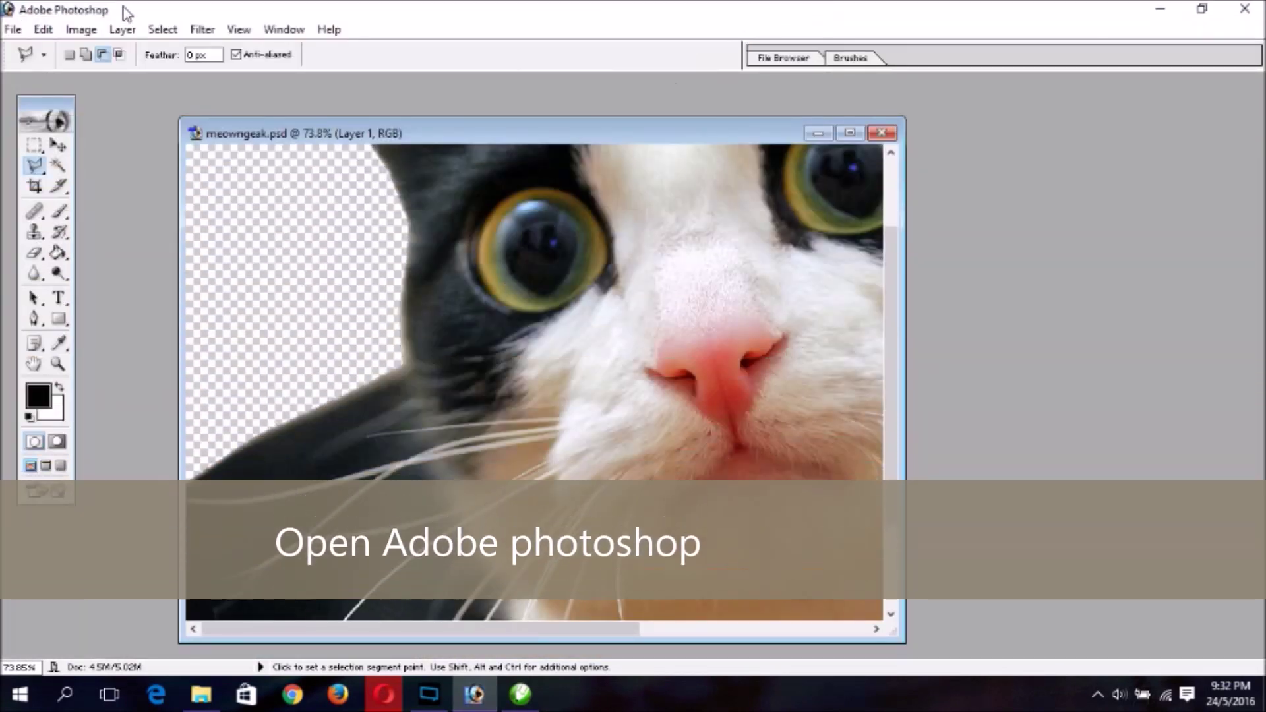
pyautogui.moveTo(481, 136); pyautogui.dragTo(560, 148)
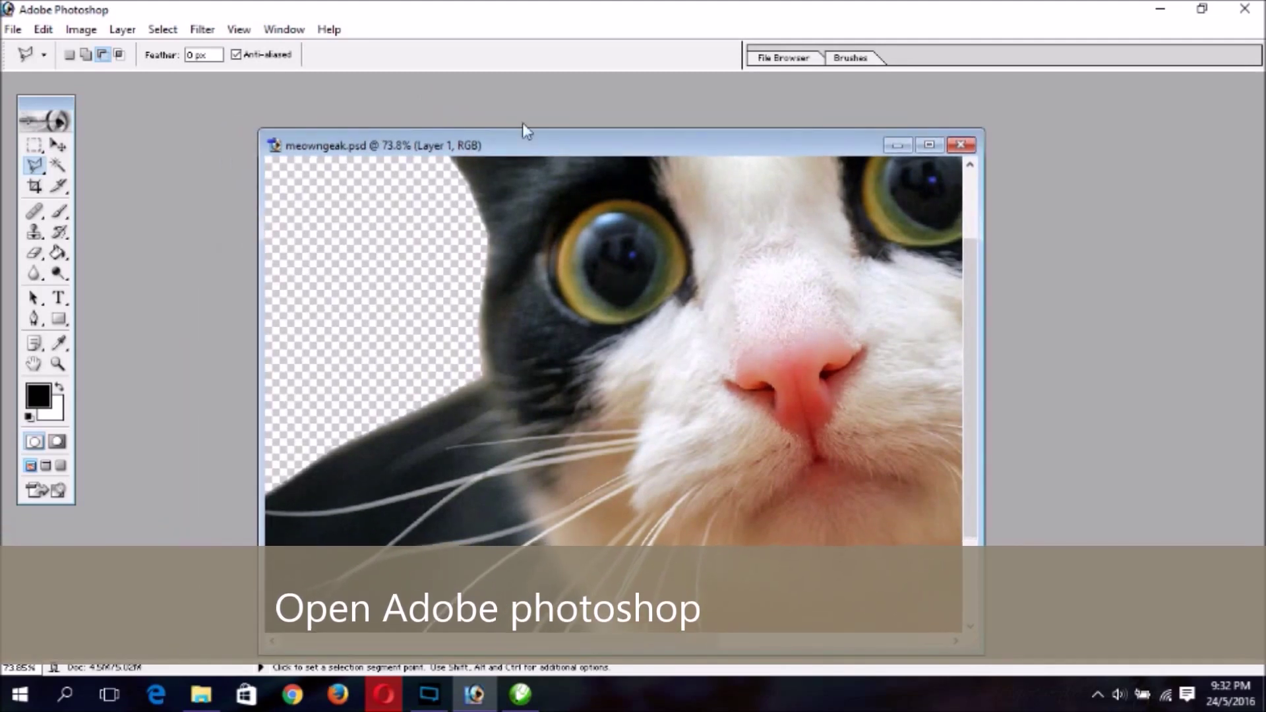
# Step: Create a new 647 by 332 pixel RGB document with transparent contents and move its window clear of the toolbox
pyautogui.click(12, 31)
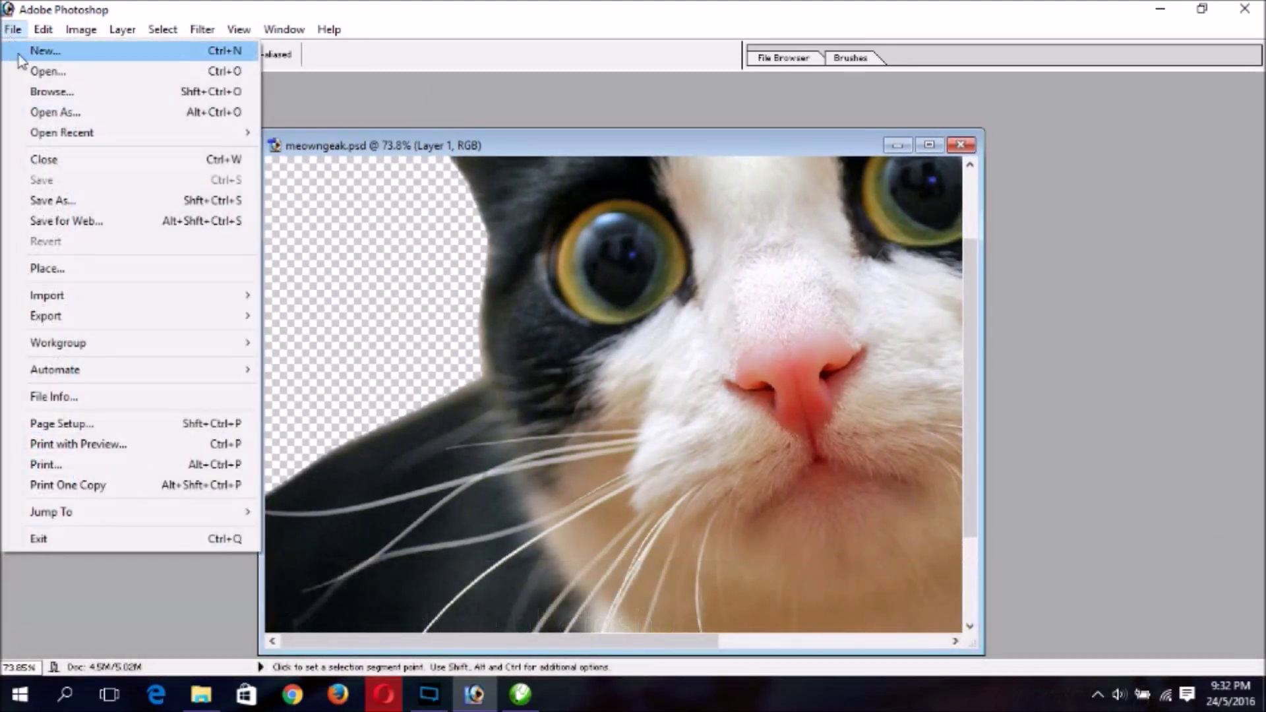
pyautogui.click(29, 50)
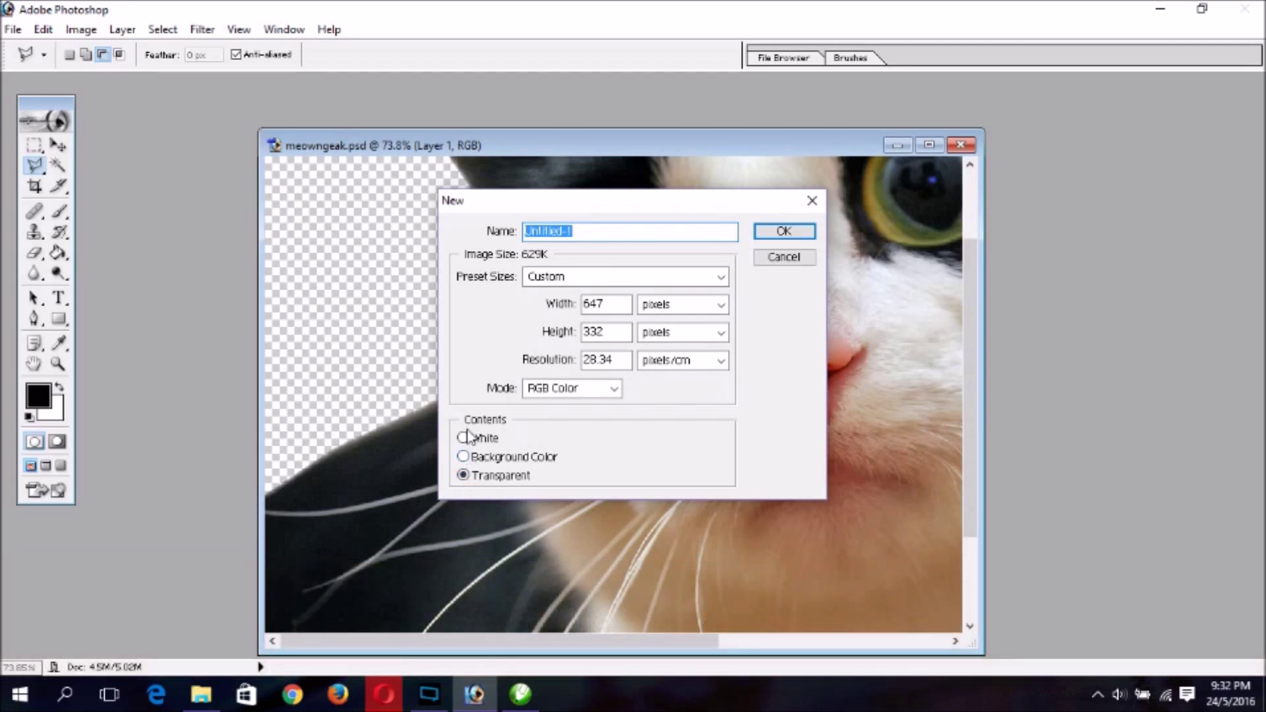
pyautogui.click(783, 231)
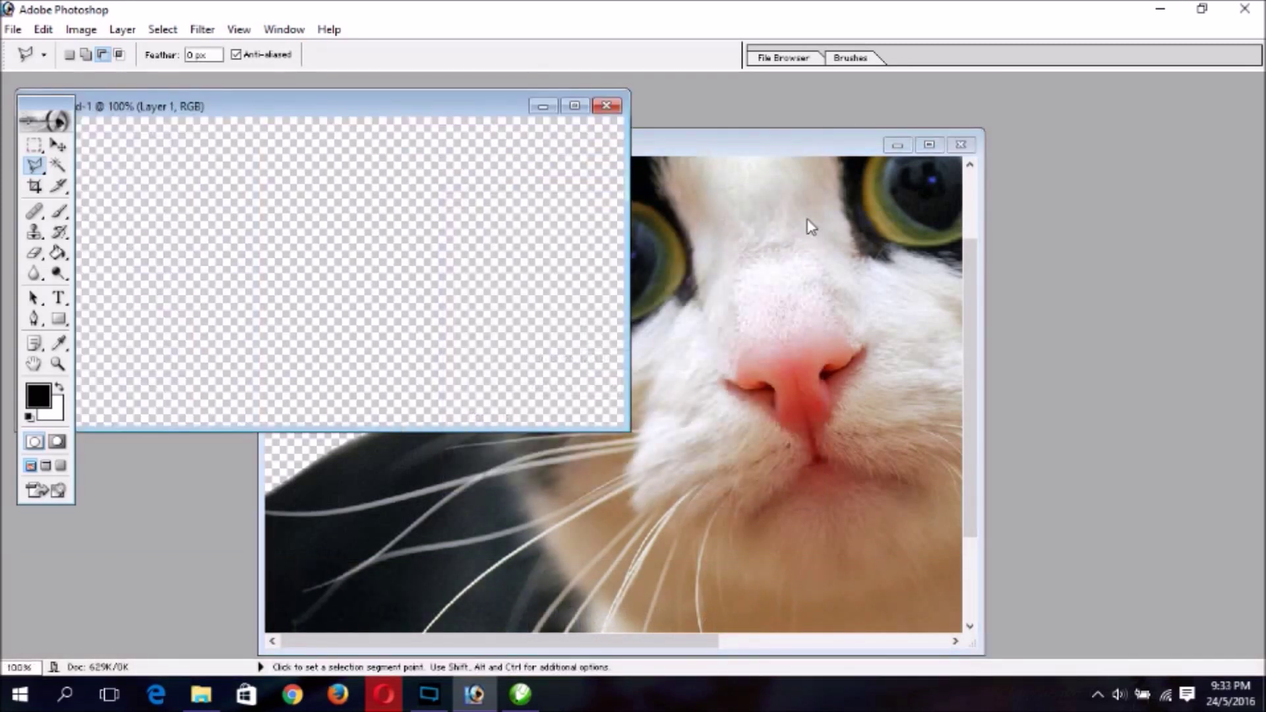
pyautogui.moveTo(348, 110); pyautogui.dragTo(561, 113)
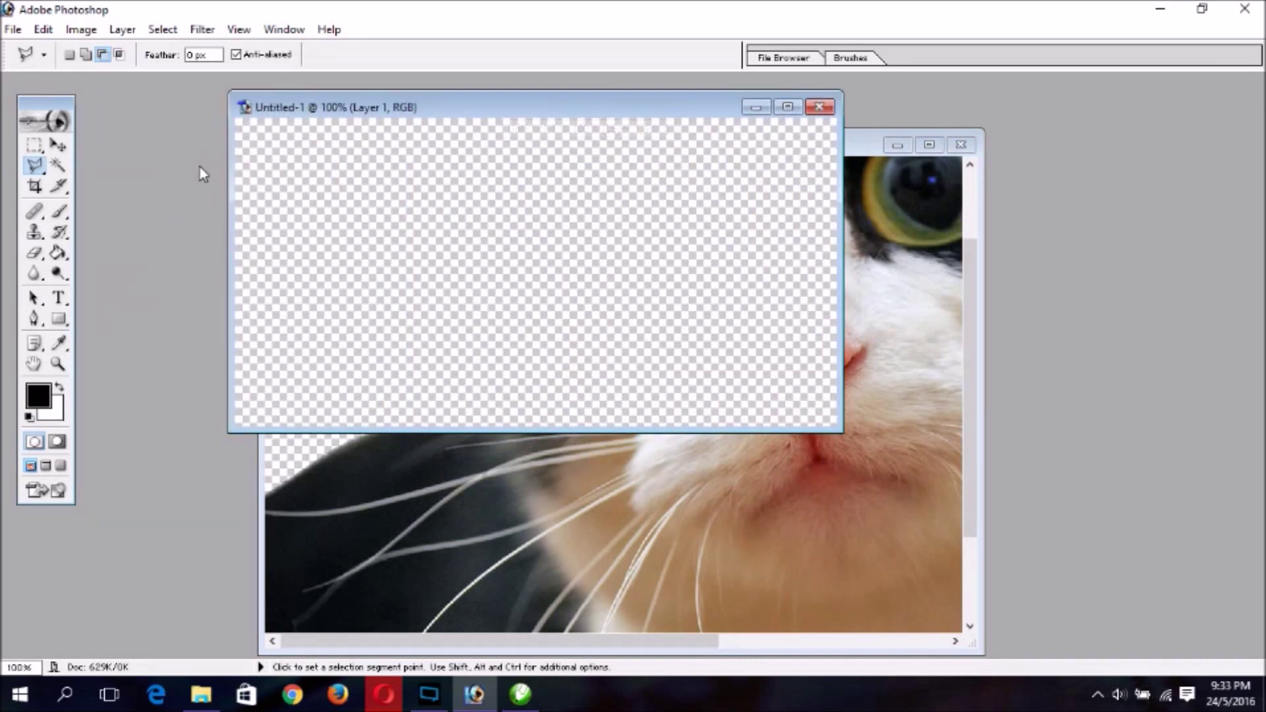
# Step: Paste the copied banner into the blank Untitled-1 document, then maximize its window to view it and restore it to floating
pyautogui.click(15, 30)
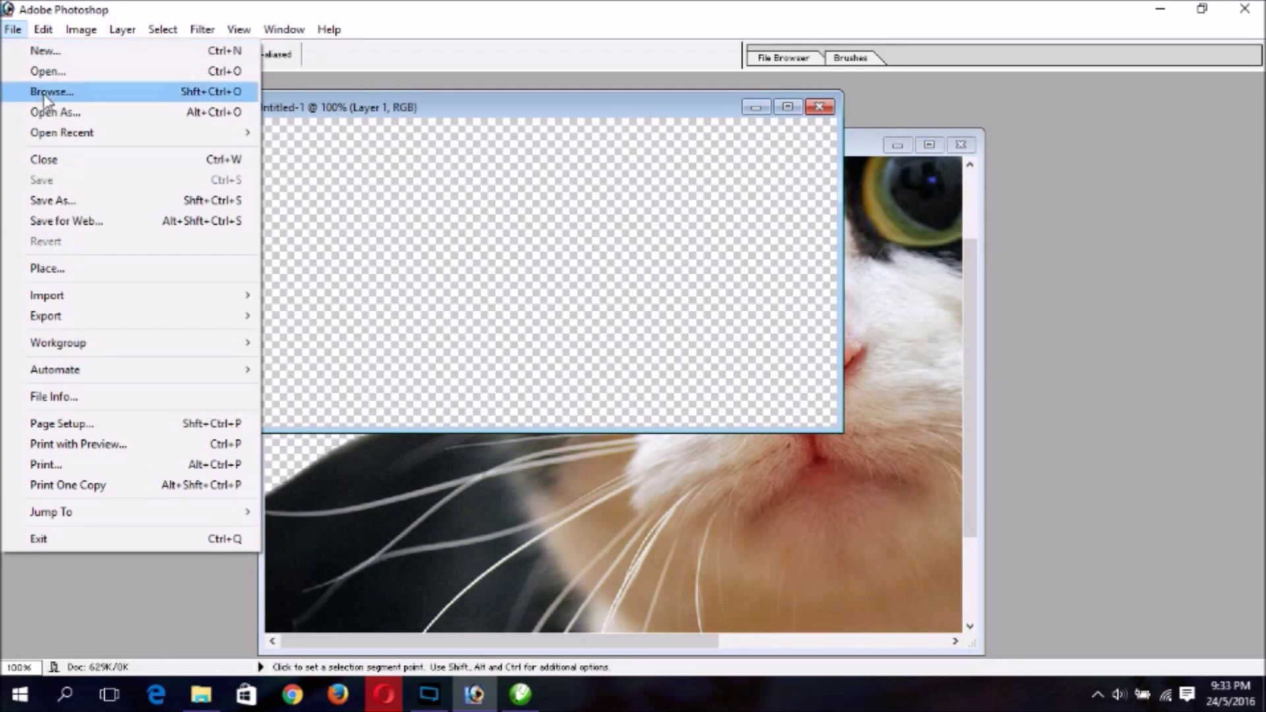
pyautogui.moveTo(44, 30)
pyautogui.click(81, 207)
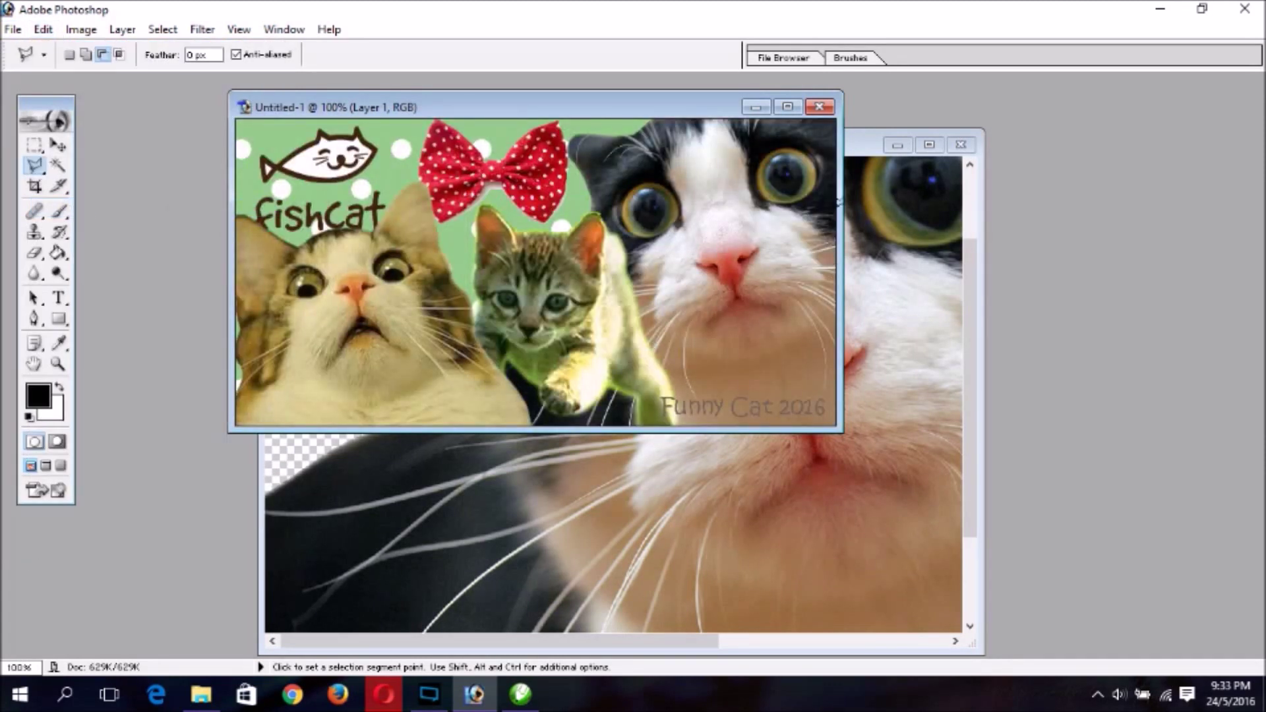
pyautogui.click(787, 106)
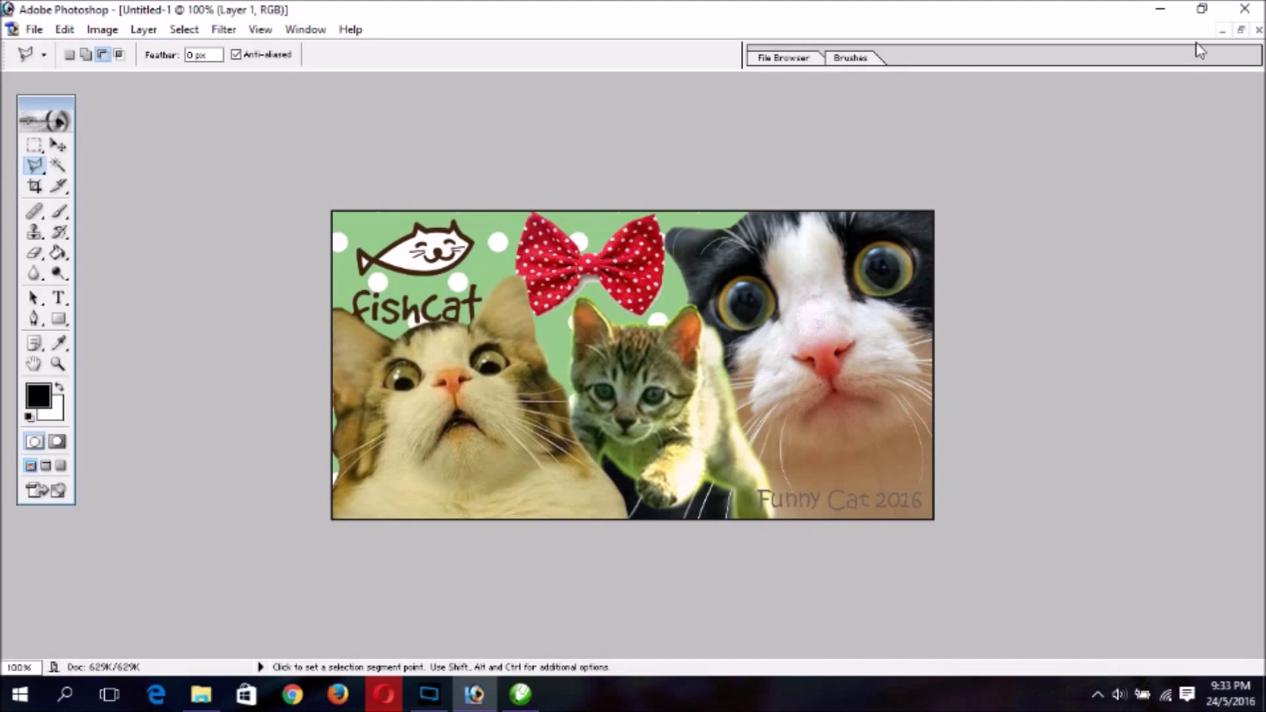
pyautogui.click(1241, 30)
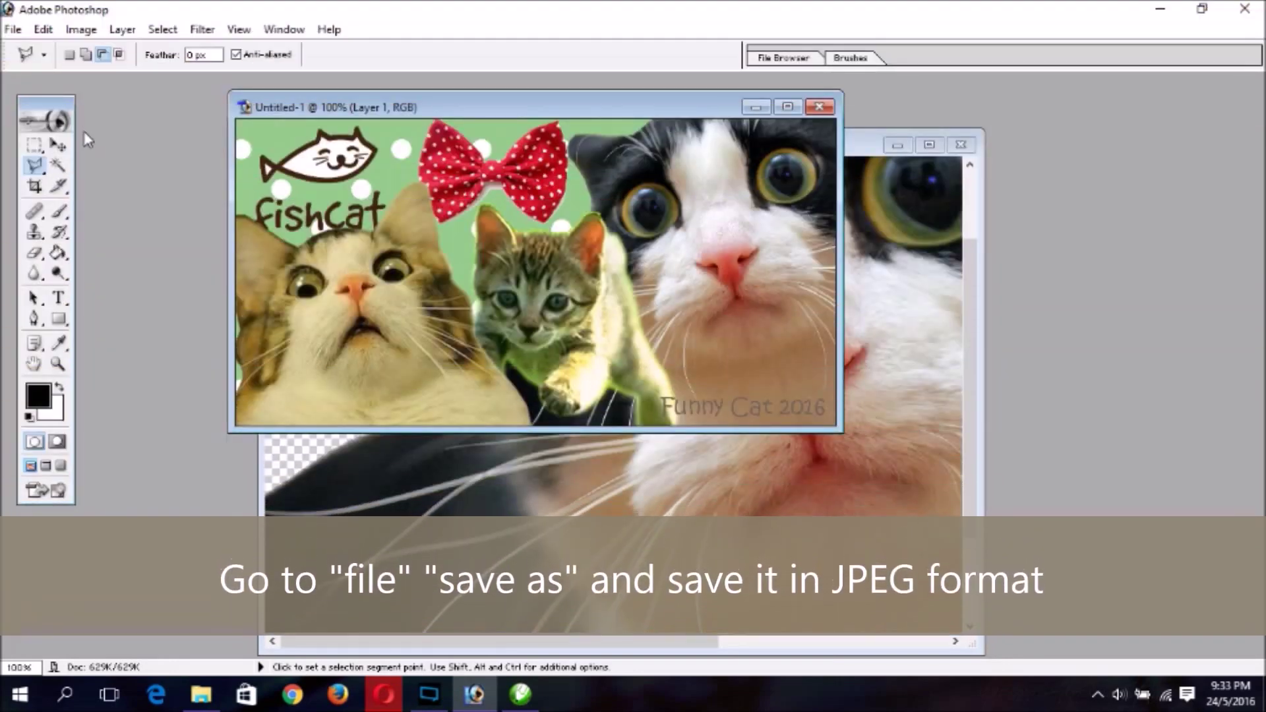
# Step: Save the banner as a JPEG copy named Untitled-1 copy.jpg in the Banner1 folder
pyautogui.click(13, 29)
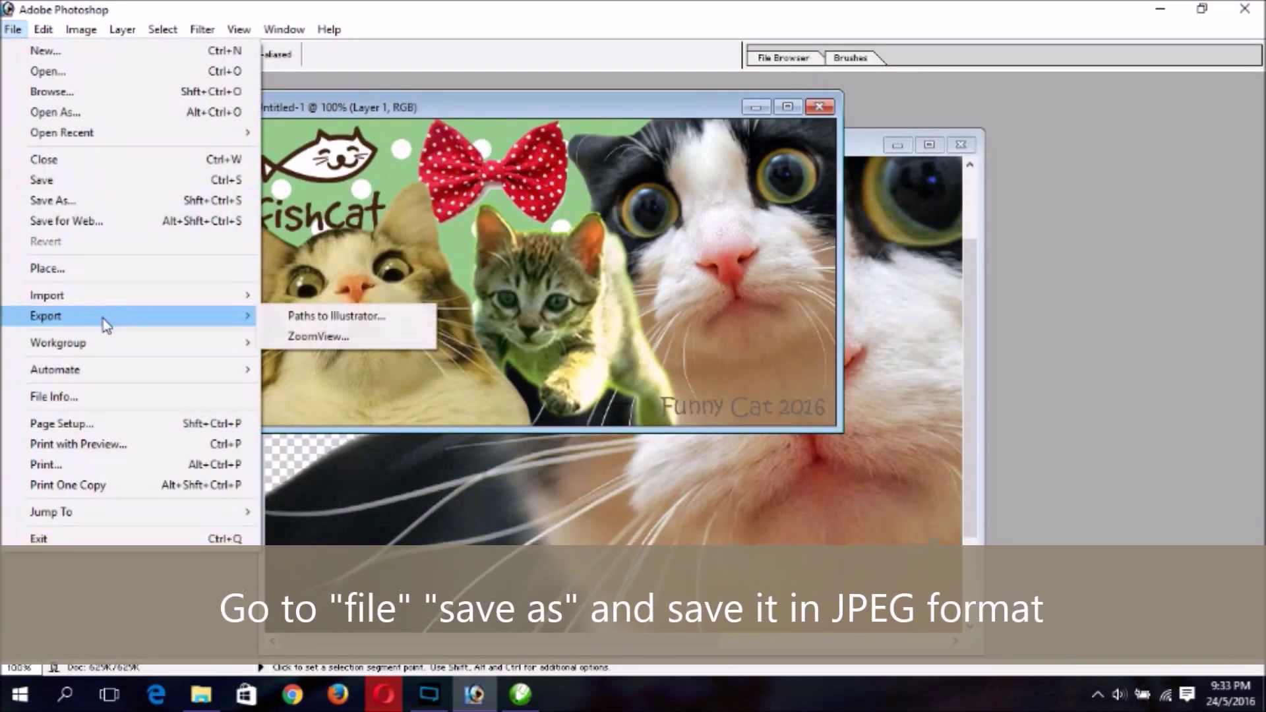
pyautogui.click(14, 30)
pyautogui.click(14, 30)
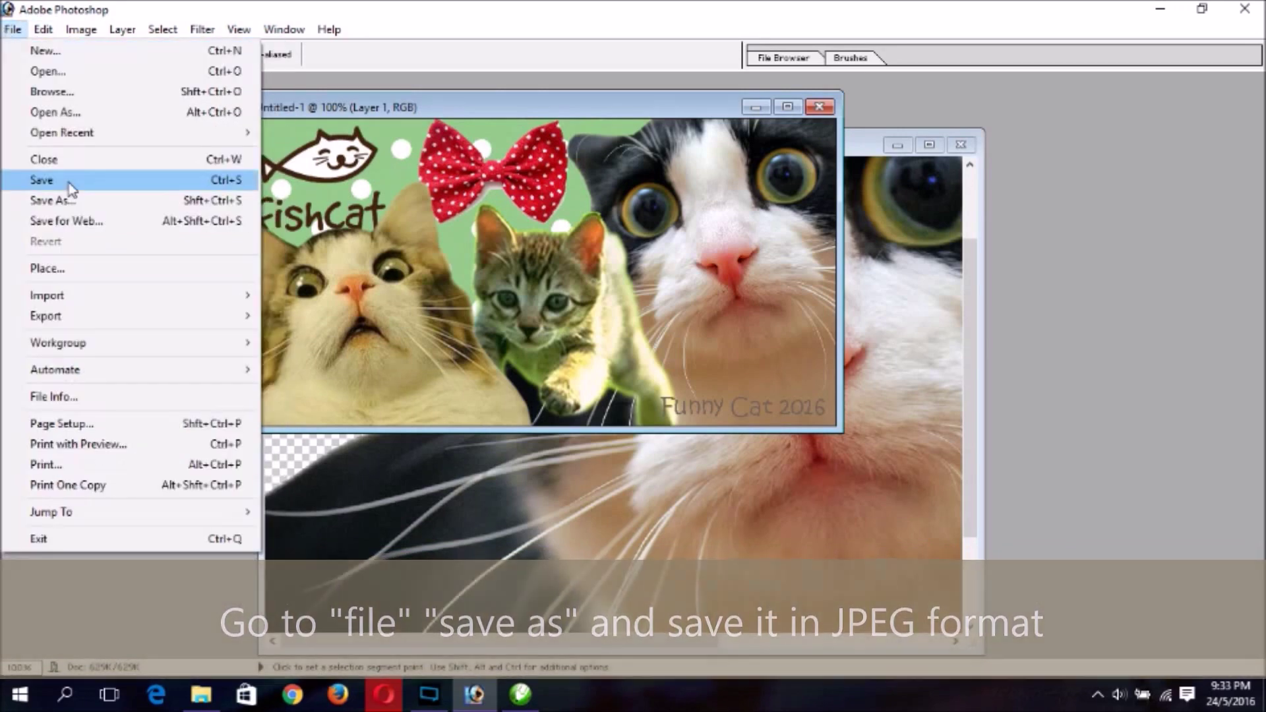
pyautogui.click(69, 201)
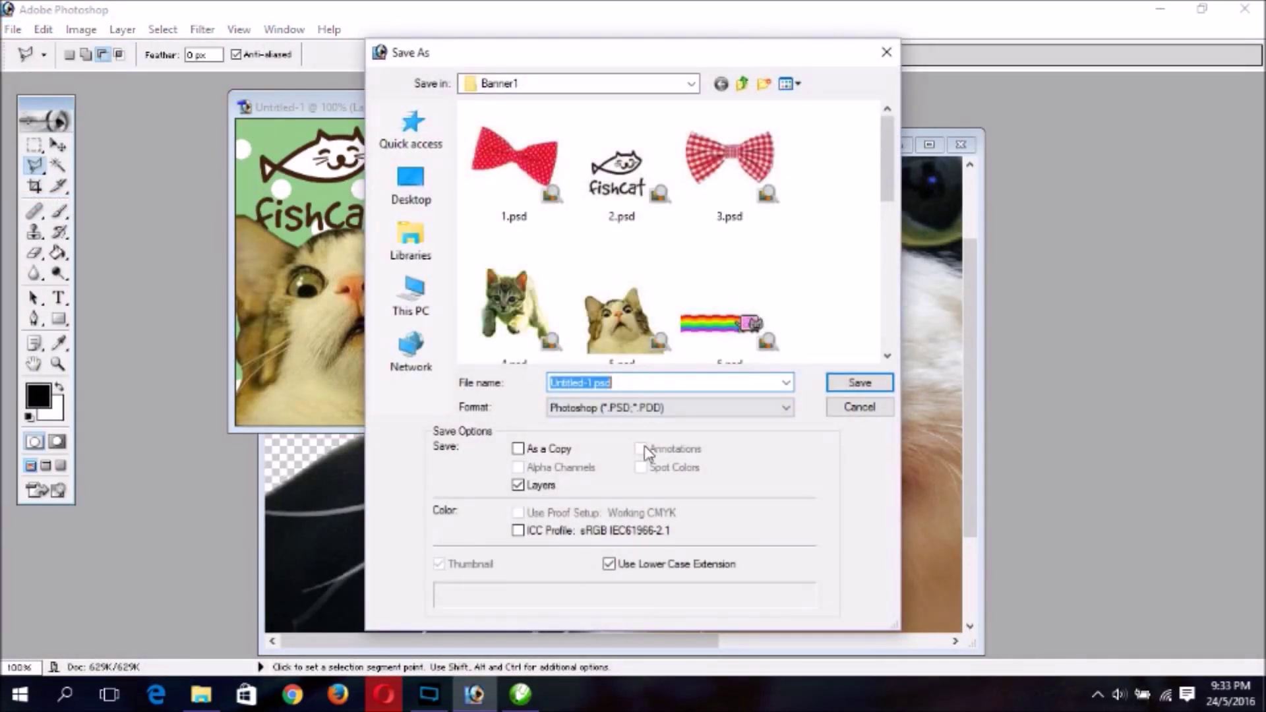
pyautogui.click(693, 411)
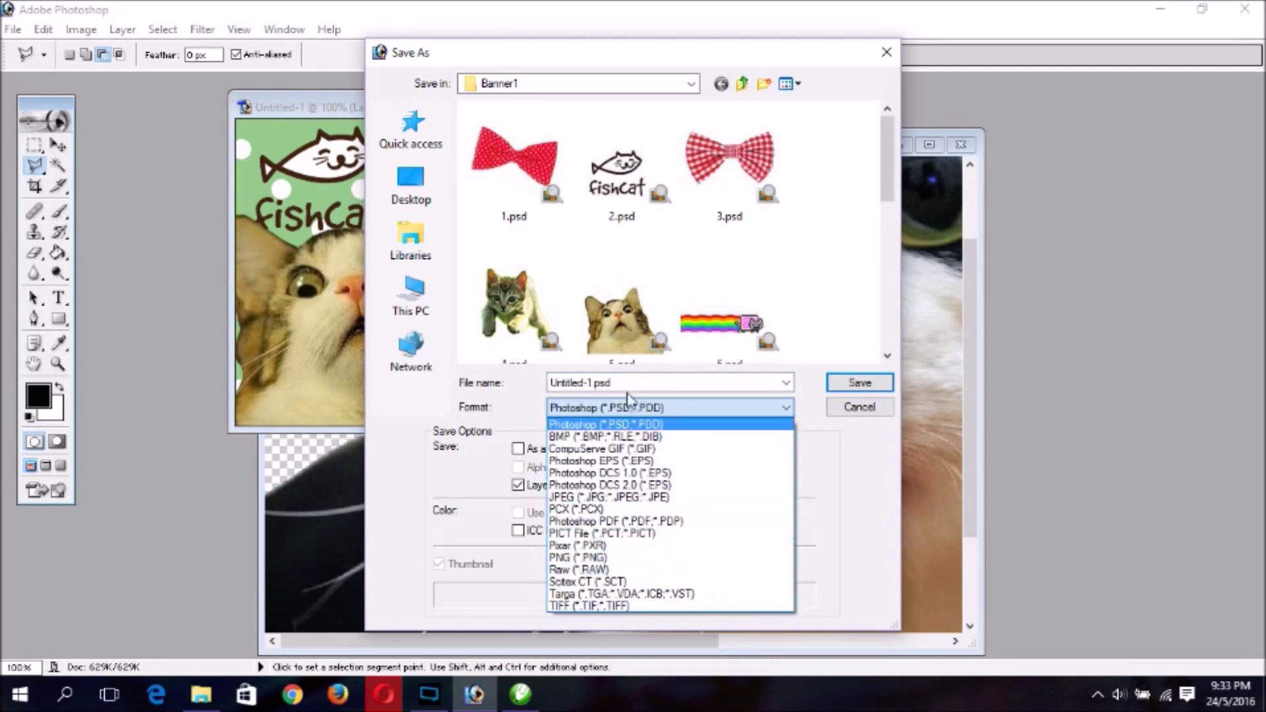
pyautogui.click(612, 497)
pyautogui.moveTo(888, 153); pyautogui.dragTo(824, 234)
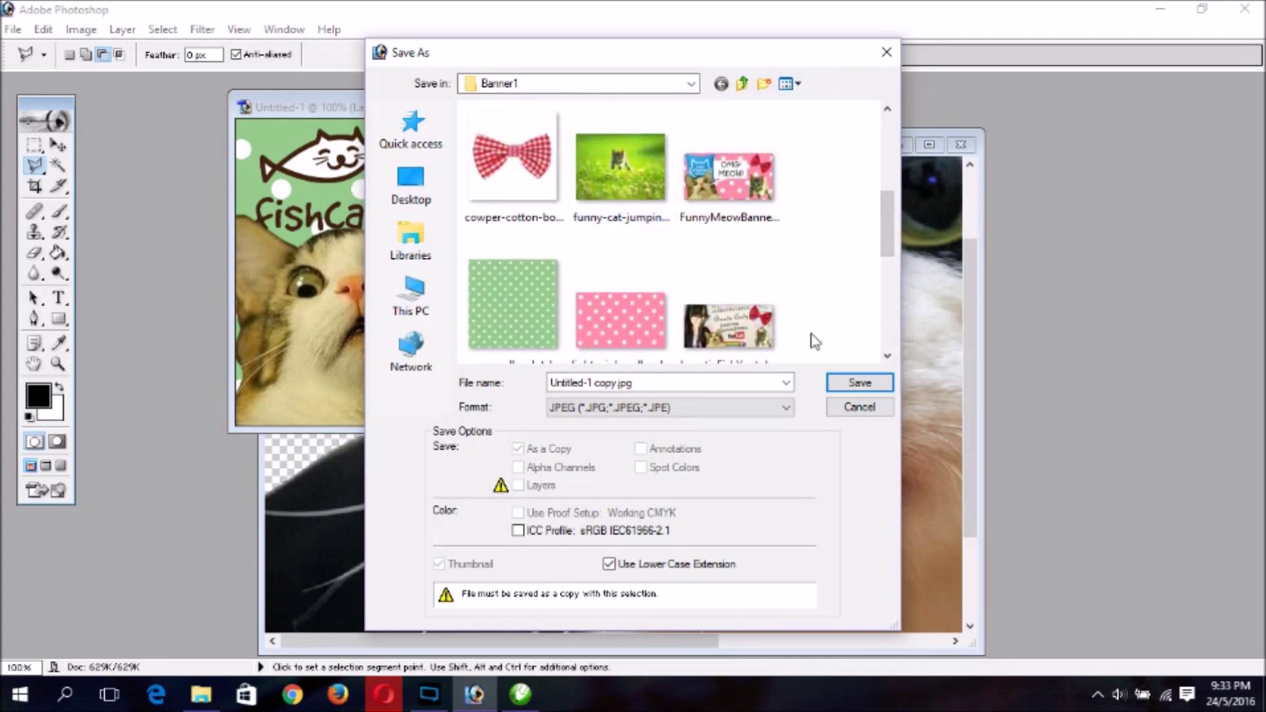
pyautogui.click(858, 383)
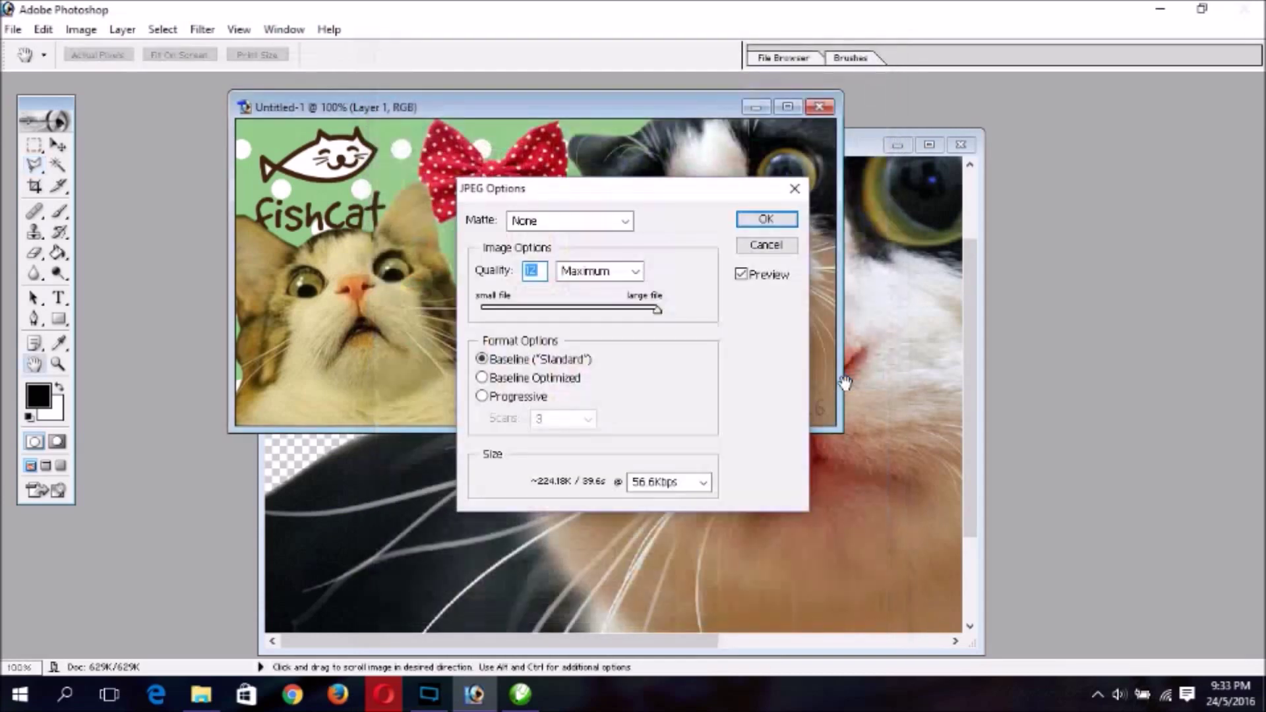